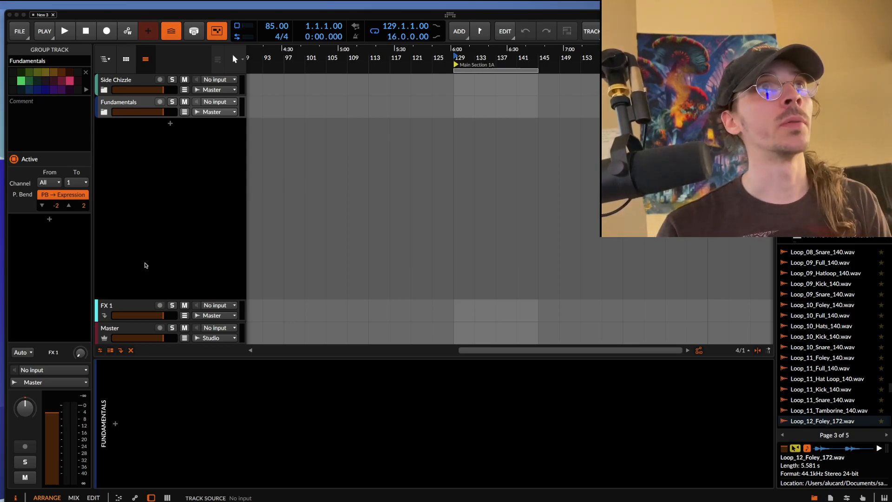
Add an instrument track below the Fundamentals group and load the Phase Plant synth on it
{"action": "double_click", "coordinate": [168, 125]}
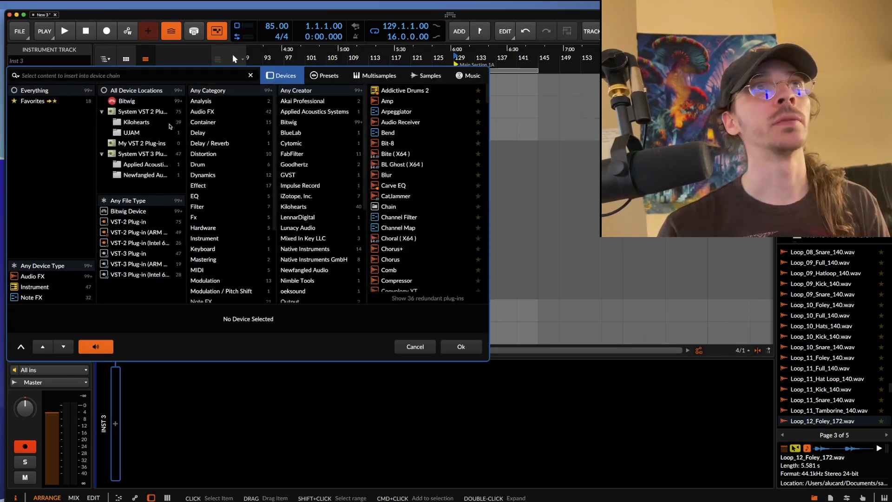
{"action": "type", "text": "phas"}
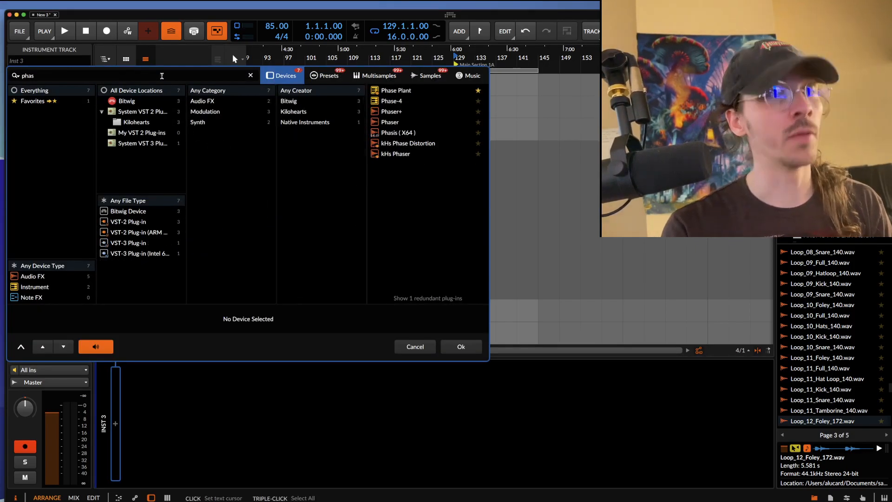
{"action": "left_click", "coordinate": [388, 91]}
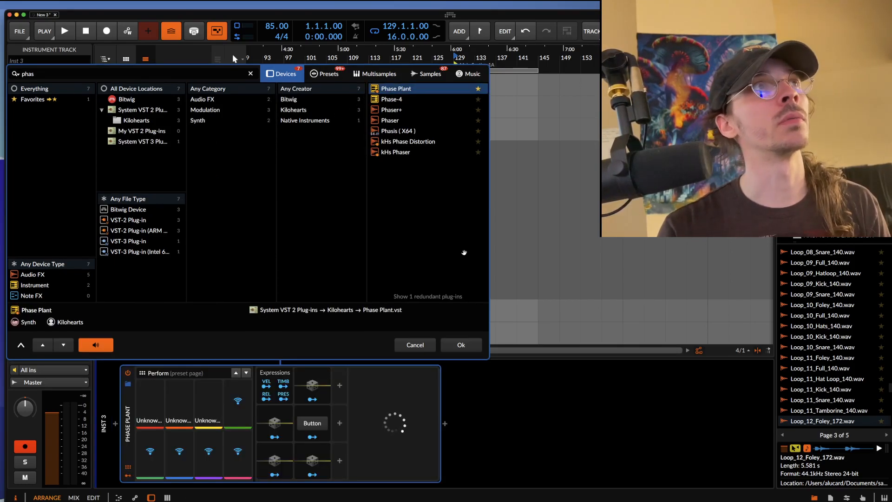
{"action": "left_click", "coordinate": [451, 345]}
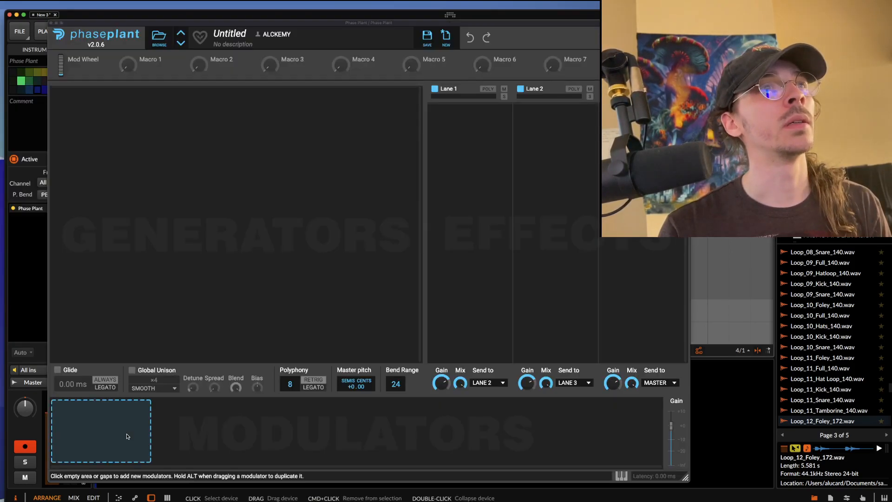
Add a Noise generator to the empty generator area
{"action": "left_click", "coordinate": [127, 436]}
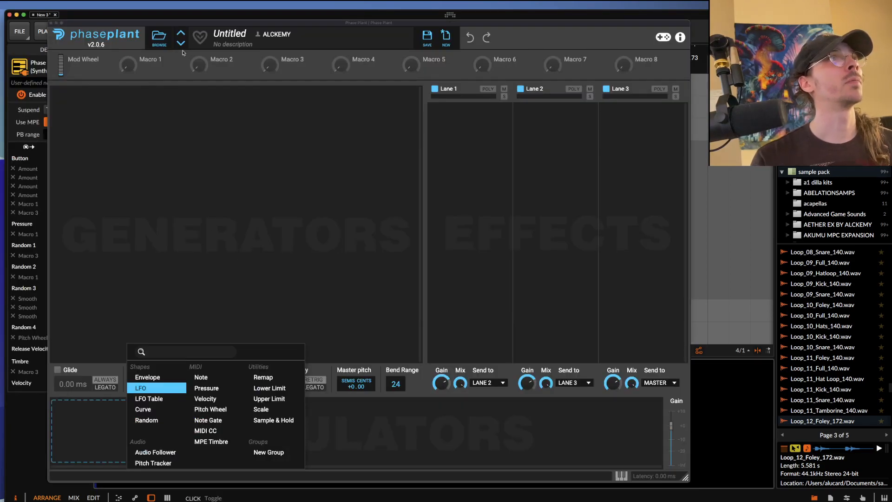
{"action": "left_click", "coordinate": [110, 105]}
{"action": "left_click", "coordinate": [139, 113]}
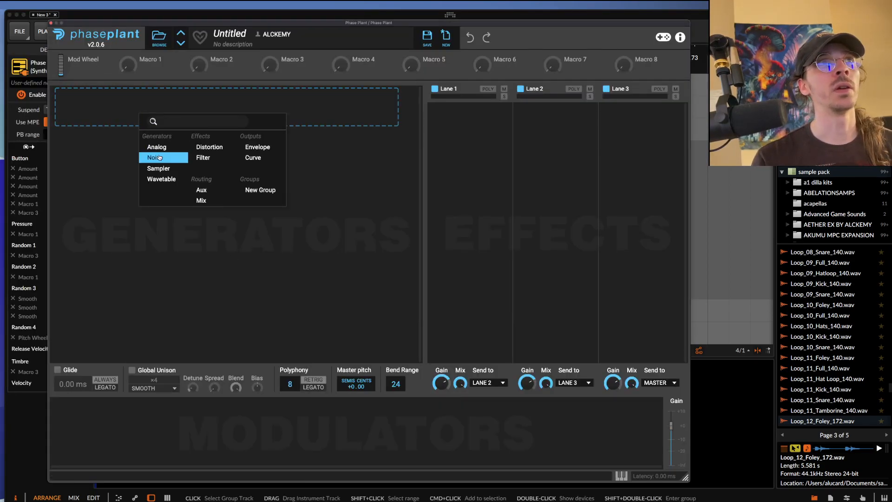
{"action": "left_click", "coordinate": [159, 157]}
Shape the noise group's output envelope into a short pluck with 0 % sustain and an 87.0 ms decay
{"action": "left_click_drag", "start_coordinate": [95, 137], "coordinate": [98, 159]}
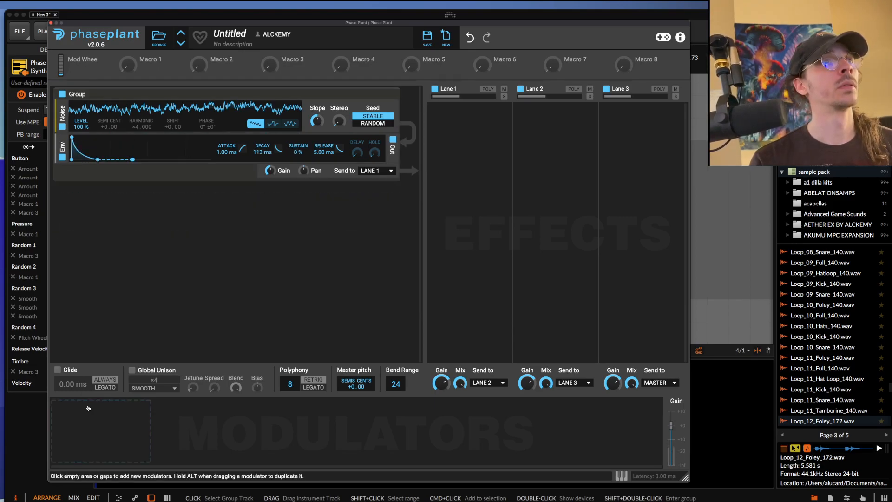
{"action": "left_click", "coordinate": [89, 429]}
{"action": "left_click", "coordinate": [98, 166]}
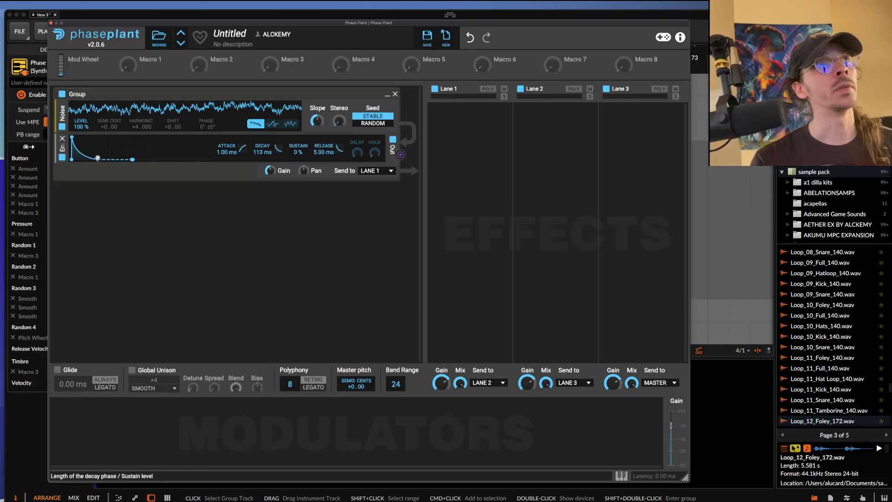
{"action": "left_click_drag", "start_coordinate": [95, 160], "coordinate": [92, 161]}
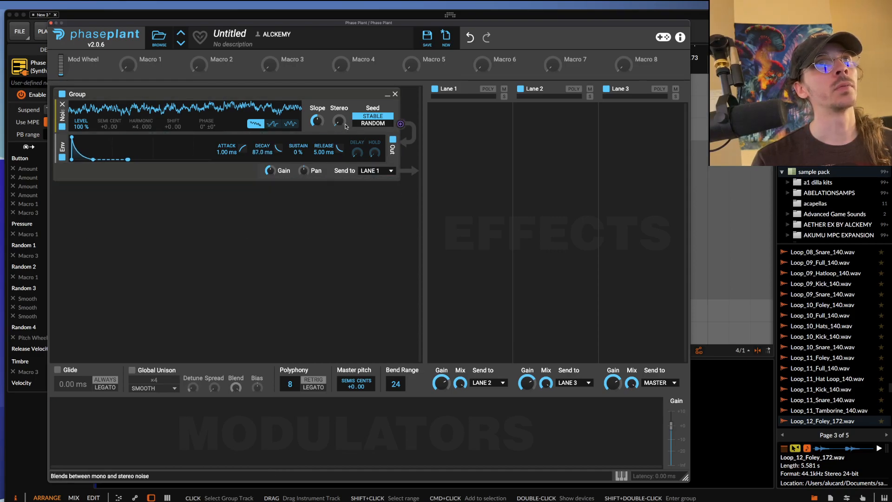
{"action": "left_click", "coordinate": [279, 134]}
{"action": "left_click", "coordinate": [350, 171]}
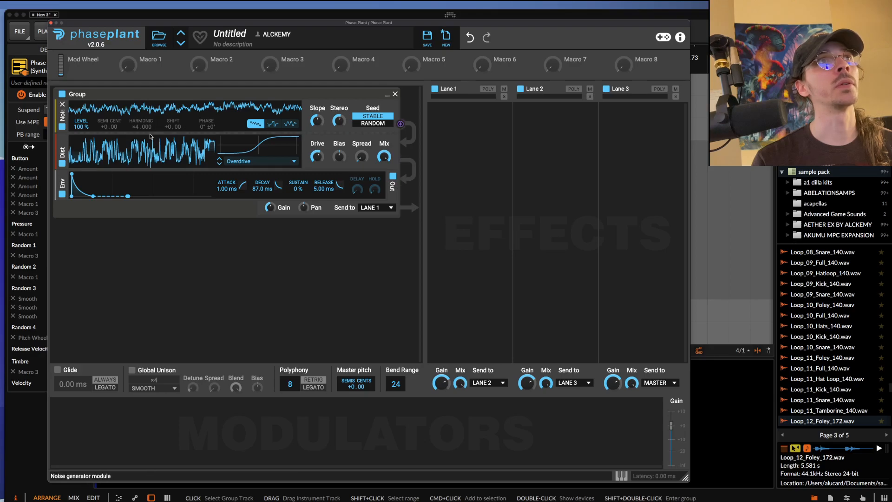
{"action": "left_click", "coordinate": [63, 138]}
Insert a Filter between the noise generator and its output envelope and set it to high-pass
{"action": "left_click", "coordinate": [72, 133]}
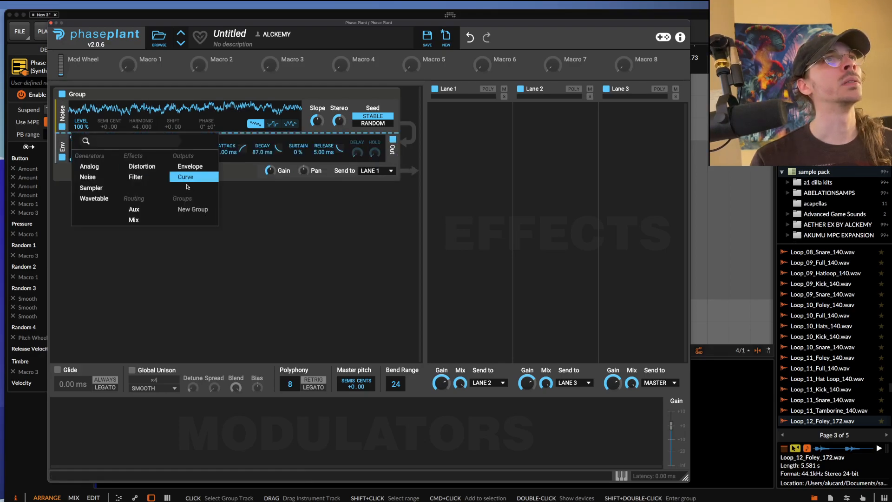
{"action": "left_click", "coordinate": [142, 180]}
{"action": "left_click", "coordinate": [247, 161]}
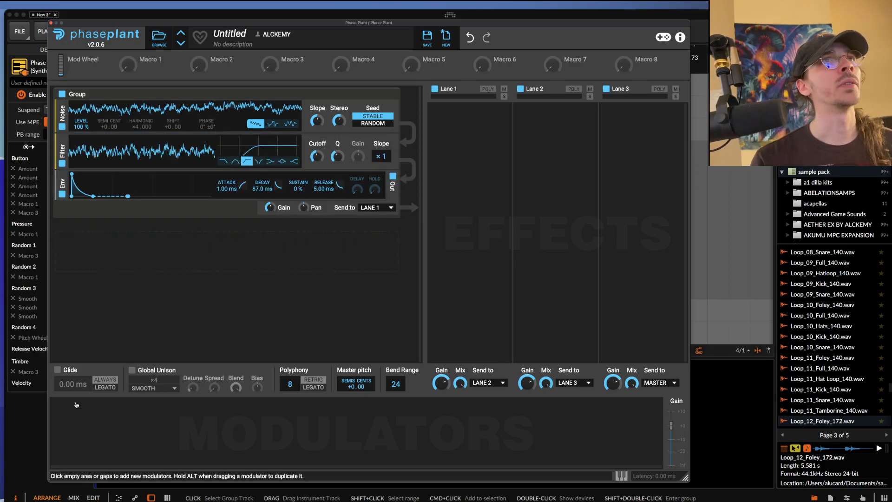
Add an Envelope modulator and assign it to the filter's Q
{"action": "left_click", "coordinate": [100, 420]}
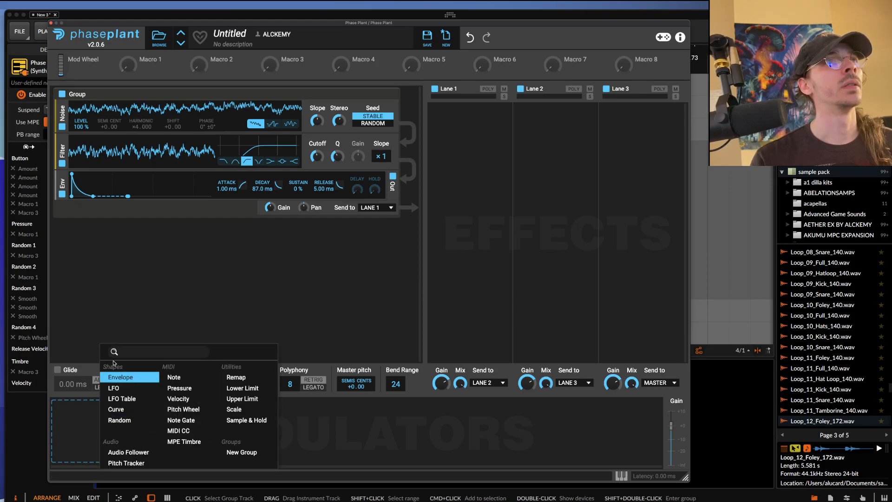
{"action": "left_click", "coordinate": [120, 381]}
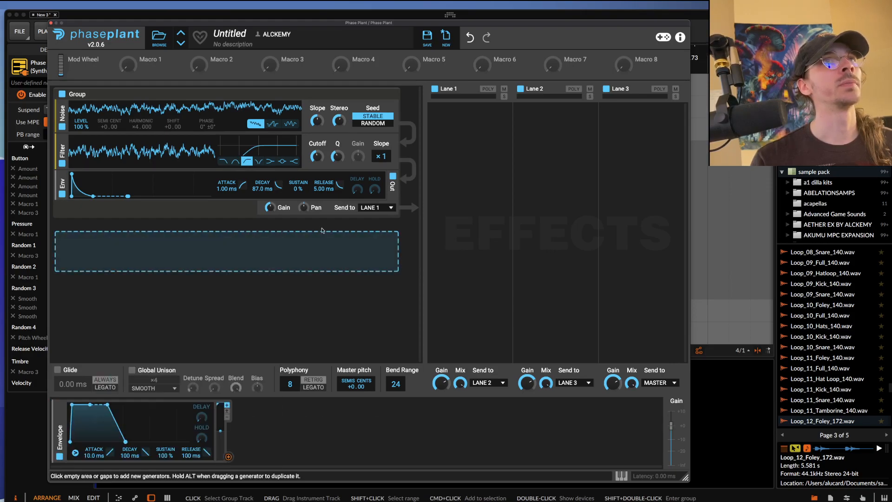
{"action": "mouse_move", "coordinate": [337, 157]}
{"action": "left_mouse_down"}
{"action": "mouse_move", "coordinate": [337, 168]}
{"action": "mouse_move", "coordinate": [337, 144]}
{"action": "left_mouse_up"}
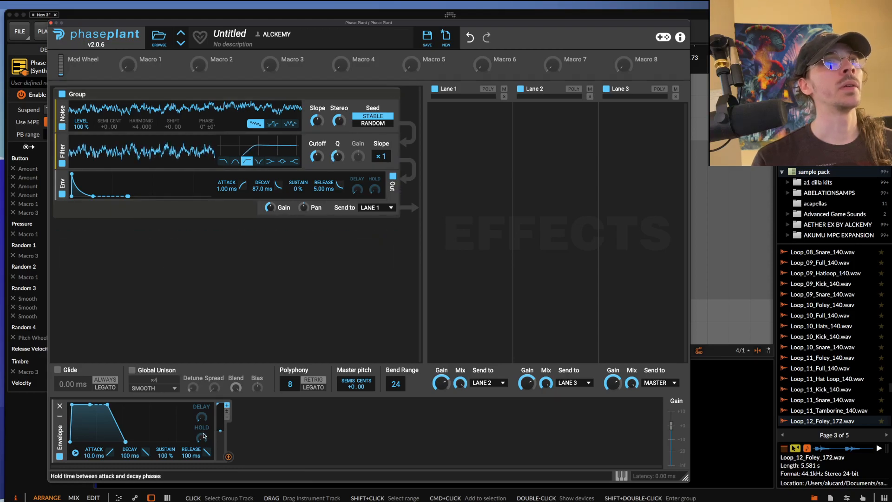
{"action": "left_click_drag", "start_coordinate": [228, 457], "coordinate": [340, 168]}
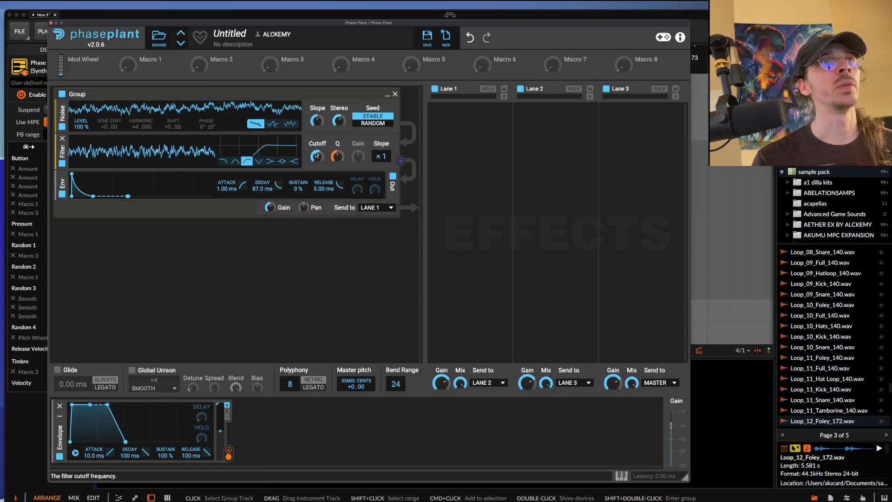
Set the modulator envelope to 0.00 ms attack and 0 % sustain, and retune the filter's cutoff with Q at about 2.35
{"action": "left_click_drag", "start_coordinate": [90, 404], "coordinate": [78, 437]}
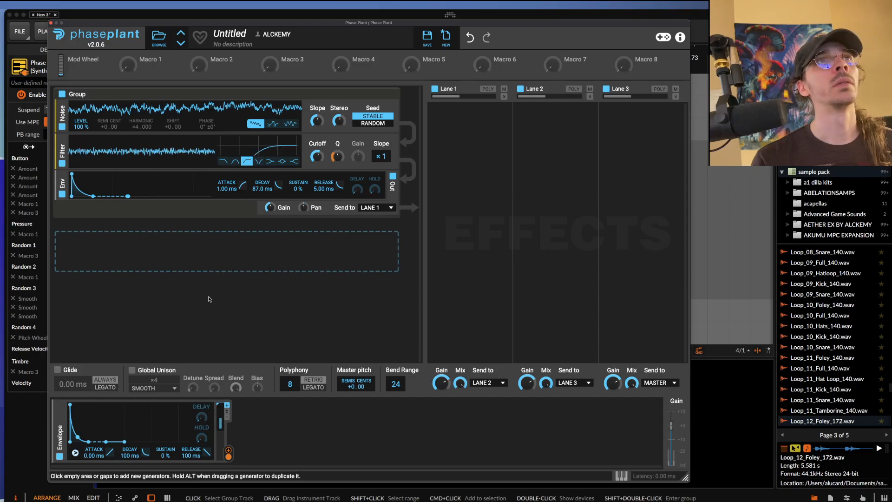
{"action": "left_click_drag", "start_coordinate": [316, 156], "coordinate": [316, 166]}
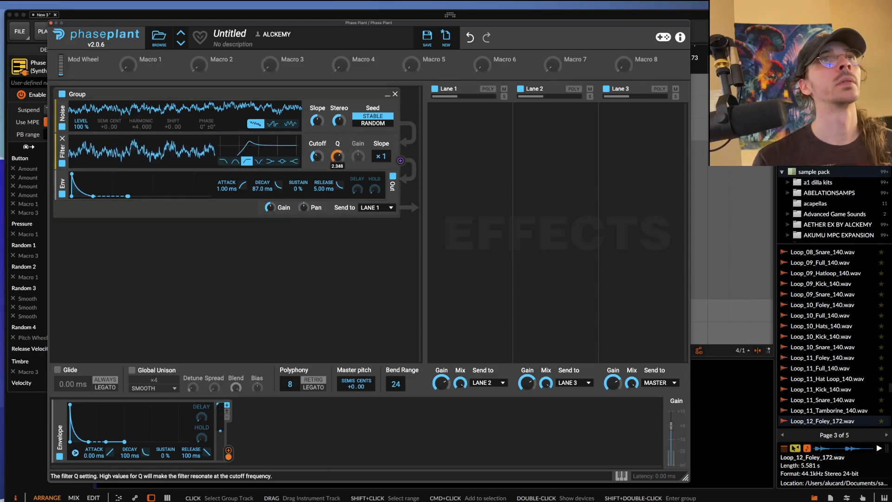
{"action": "left_click_drag", "start_coordinate": [313, 159], "coordinate": [313, 156]}
Shorten the output envelope's decay to 70.3 ms and insert a Saturate distortion between the filter and that envelope
{"action": "left_click_drag", "start_coordinate": [94, 196], "coordinate": [93, 195]}
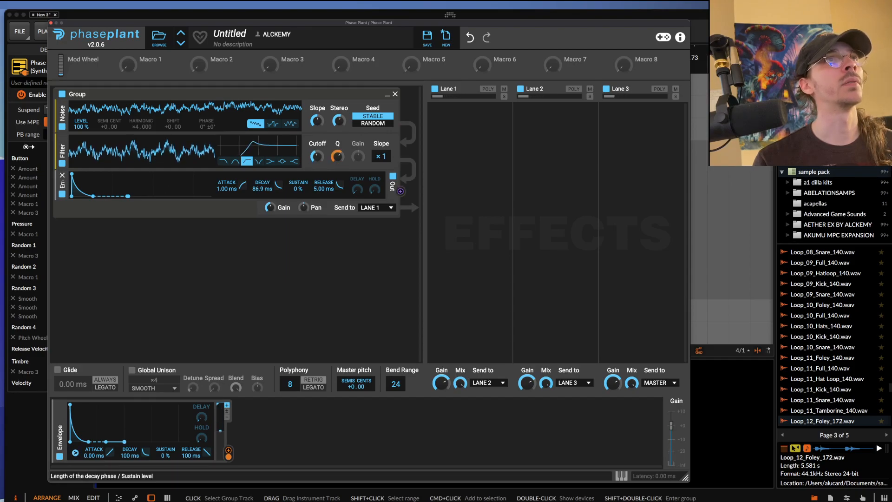
{"action": "left_click", "coordinate": [135, 170]}
{"action": "left_click", "coordinate": [204, 204]}
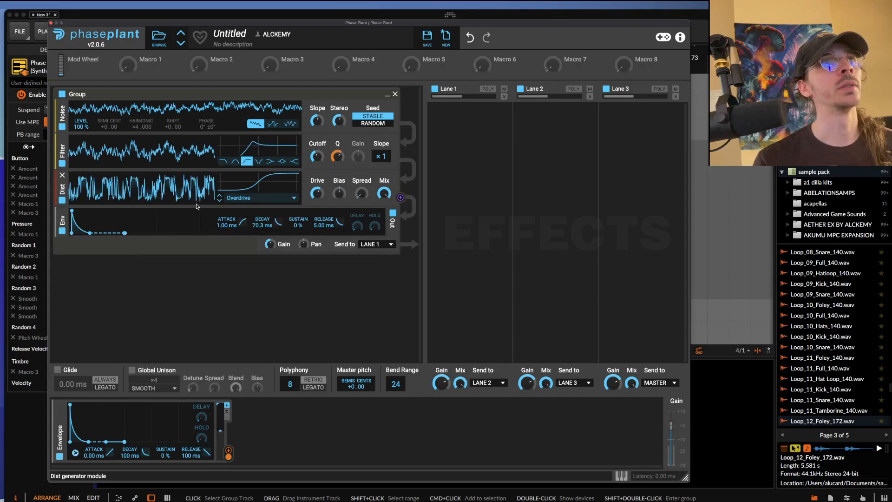
{"action": "left_click", "coordinate": [239, 197]}
{"action": "left_click", "coordinate": [241, 209]}
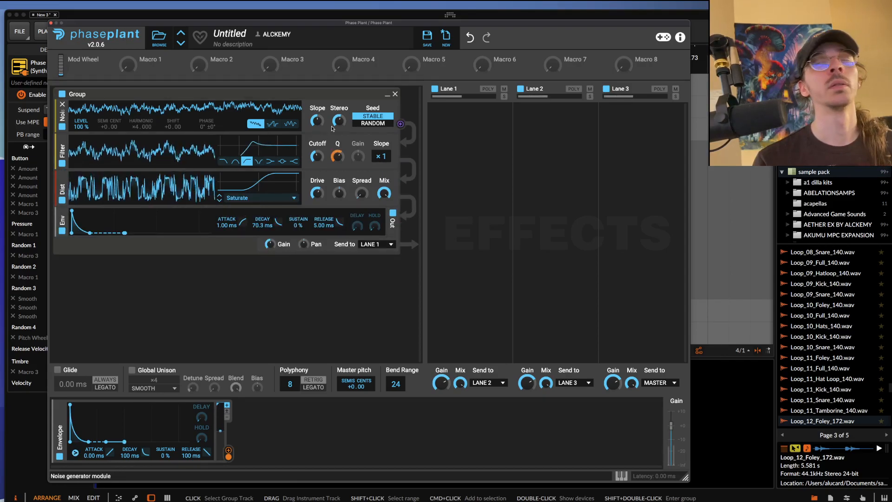
Close the synth window and create a two-bar clip at bar 97 on the Phase Plant track
{"action": "left_click", "coordinate": [51, 23]}
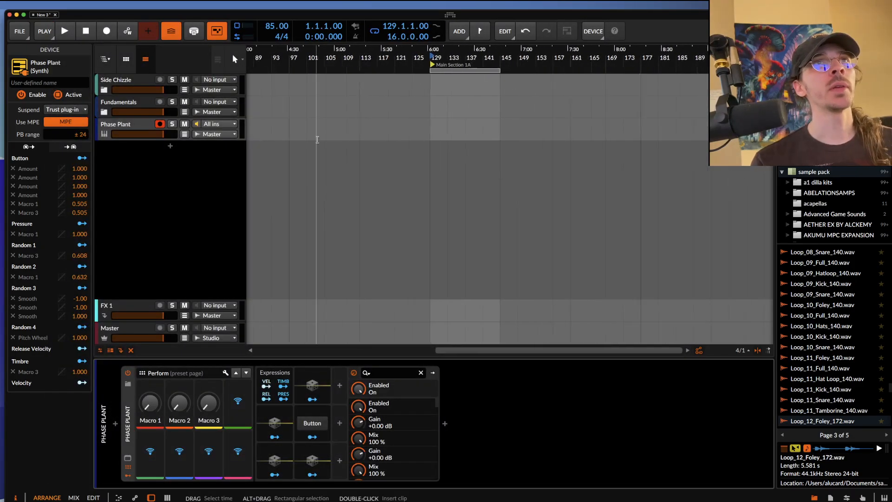
{"action": "scroll", "coordinate": [317, 139], "scroll_direction": "up", "scroll_amount": 3}
{"action": "double_click", "coordinate": [317, 126]}
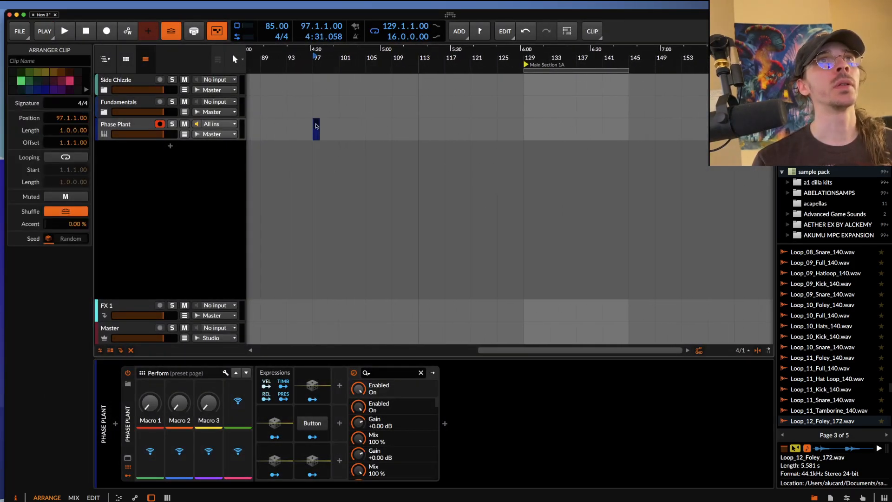
{"action": "left_click_drag", "start_coordinate": [320, 123], "coordinate": [359, 124]}
{"action": "scroll", "coordinate": [329, 125], "scroll_direction": "up", "scroll_amount": 3}
{"action": "left_click", "coordinate": [301, 126]}
{"action": "left_click", "coordinate": [299, 125]}
{"action": "left_click_drag", "start_coordinate": [307, 126], "coordinate": [321, 126]}
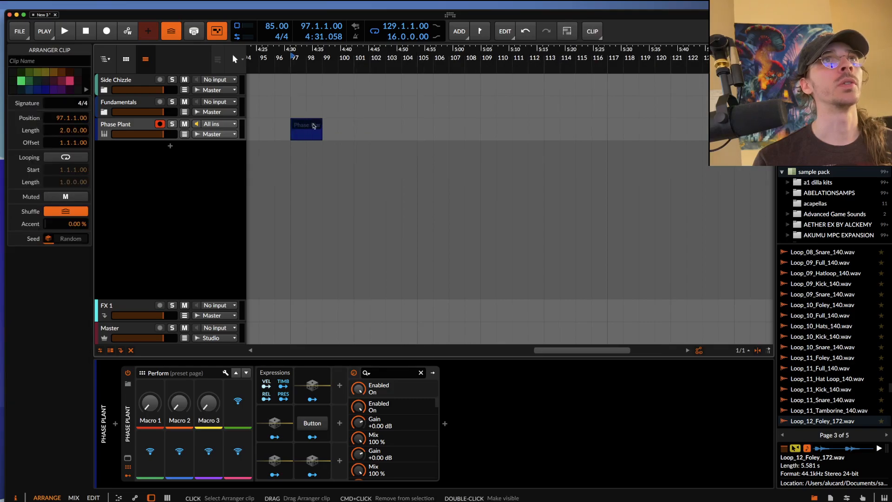
Draw a sixteenth-length G2 note at the clip's start and duplicate it repeatedly through position 2.1
{"action": "scroll", "coordinate": [319, 126], "scroll_direction": "up", "scroll_amount": 2}
{"action": "double_click", "coordinate": [307, 127]}
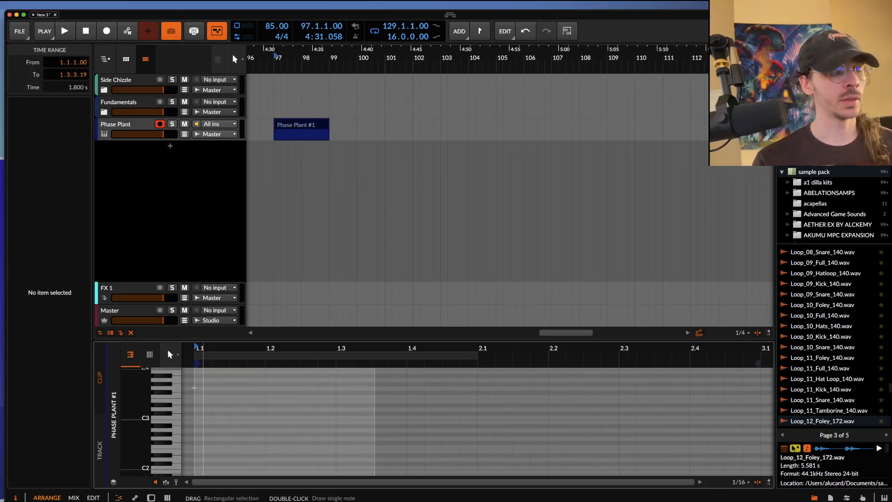
{"action": "double_click", "coordinate": [204, 438]}
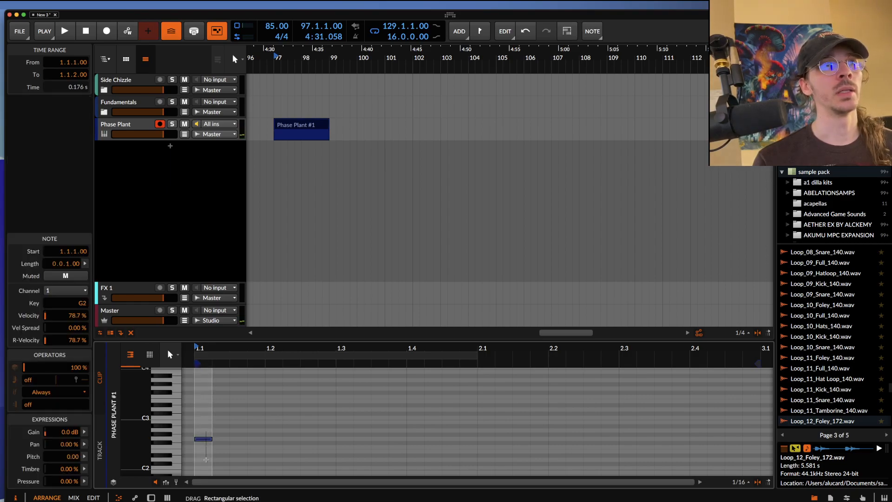
{"action": "key", "text": "ctrl+d"}
{"action": "key", "text": "ctrl+d"}
{"action": "key", "text": "ctrl+d"}
{"action": "key", "text": "ctrl+d"}
{"action": "key", "text": "ctrl+d"}
{"action": "key", "text": "ctrl+d"}
{"action": "key", "text": "ctrl+d"}
{"action": "key", "text": "ctrl+d"}
{"action": "key", "text": "ctrl+d"}
{"action": "key", "text": "ctrl+d"}
{"action": "key", "text": "ctrl+d"}
{"action": "key", "text": "ctrl+d"}
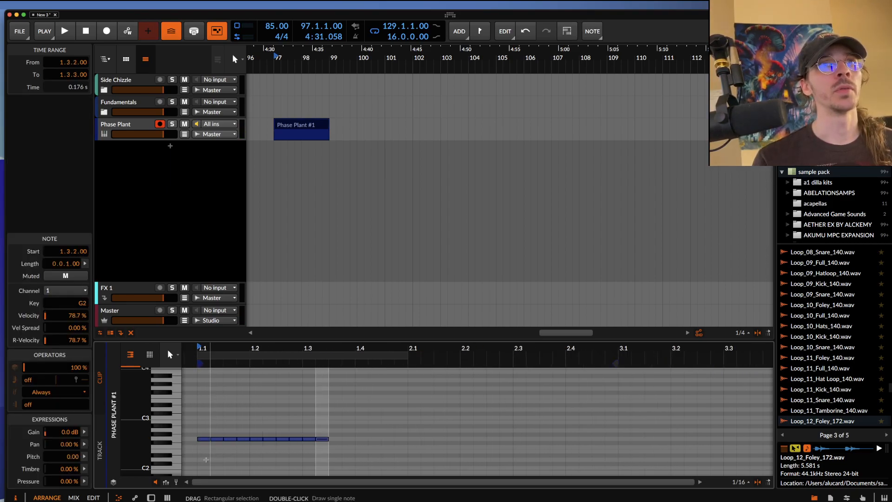
{"action": "key", "text": "ctrl+d"}
{"action": "key", "text": "ctrl+d"}
{"action": "key", "text": "ctrl+d"}
{"action": "key", "text": "ctrl+d"}
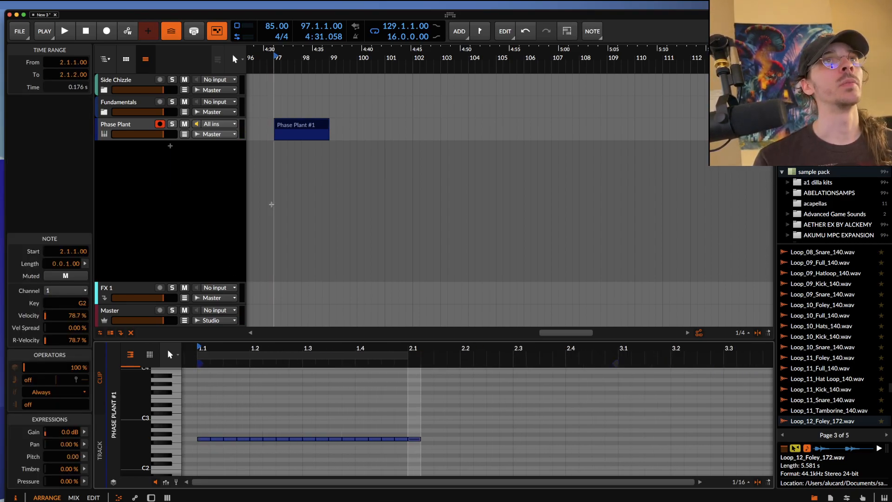
Turn off the global groove and recolour the Phase Plant clip brown
{"action": "left_click", "coordinate": [171, 30]}
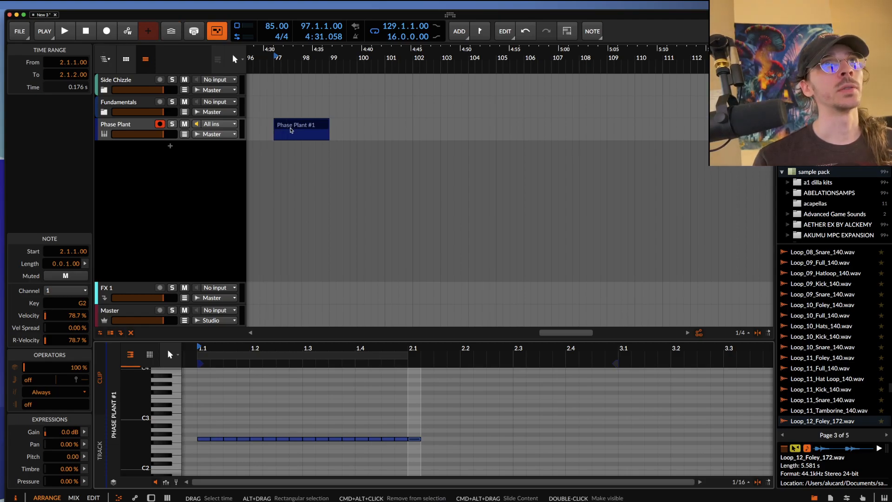
{"action": "left_click", "coordinate": [290, 127]}
{"action": "scroll", "coordinate": [291, 127], "scroll_direction": "up", "scroll_amount": 1}
{"action": "left_click", "coordinate": [53, 73]}
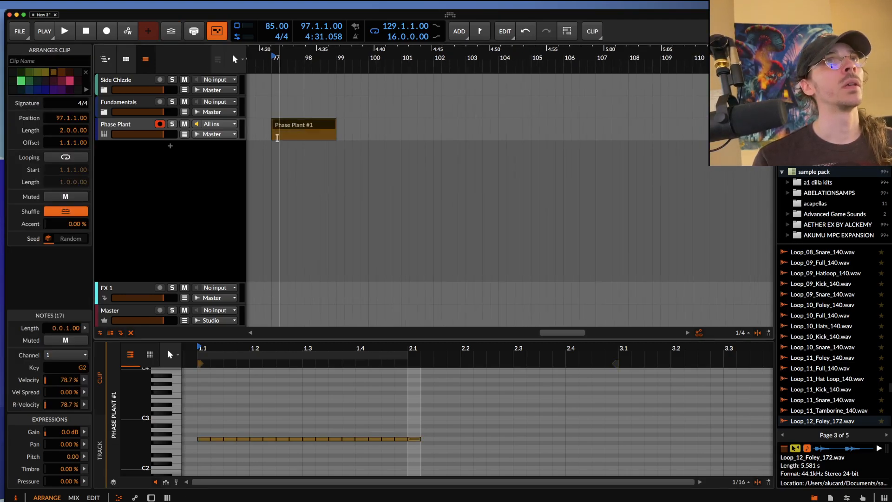
Trim the Phase Plant clip to one bar and audition it with the arranger loop set to its length
{"action": "left_click_drag", "start_coordinate": [333, 124], "coordinate": [301, 126]}
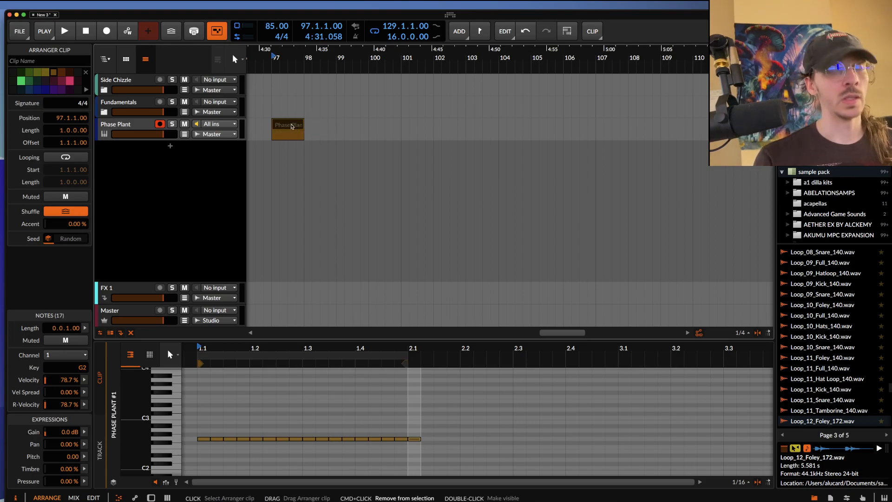
{"action": "key", "text": "super+l"}
{"action": "key", "text": "space"}
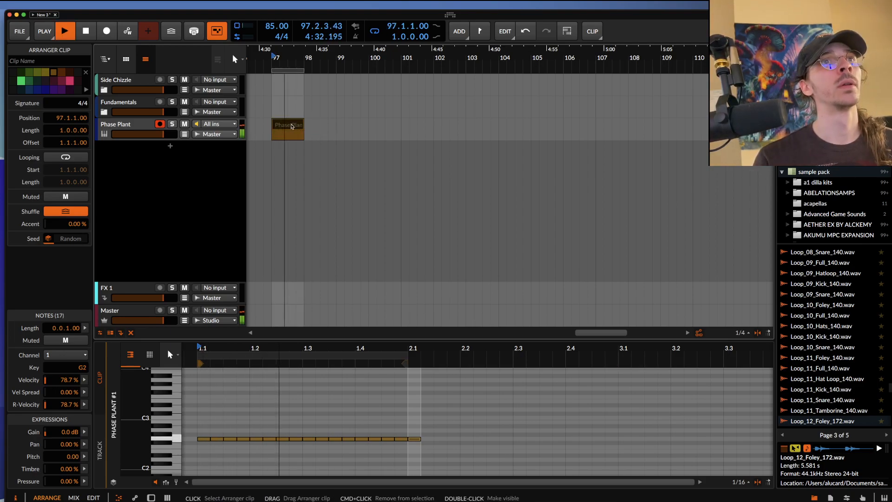
{"action": "key", "text": "space"}
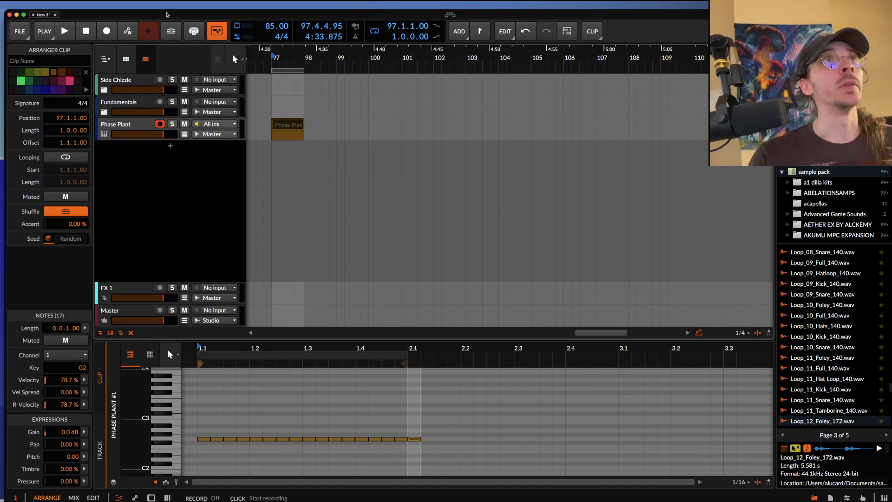
Re-enable the global groove and raise its shuffle amount during playback
{"action": "left_click", "coordinate": [171, 31]}
{"action": "left_click", "coordinate": [51, 32]}
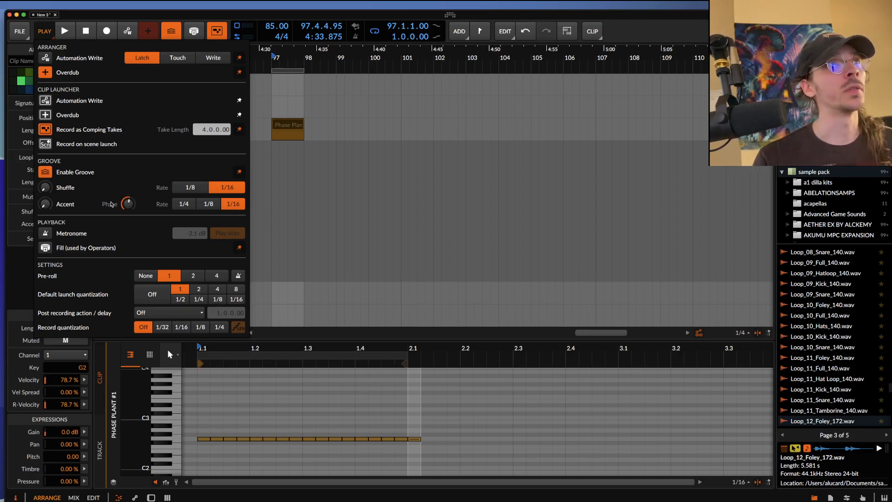
{"action": "key", "text": "space"}
{"action": "left_click_drag", "start_coordinate": [45, 188], "coordinate": [45, 139]}
Raise the groove's accent amount, set the accent rate to 1/8 and the accent phase to about 40.7 %
{"action": "left_click_drag", "start_coordinate": [45, 204], "coordinate": [45, 147]}
{"action": "left_click", "coordinate": [208, 204]}
{"action": "left_click_drag", "start_coordinate": [128, 204], "coordinate": [128, 176]}
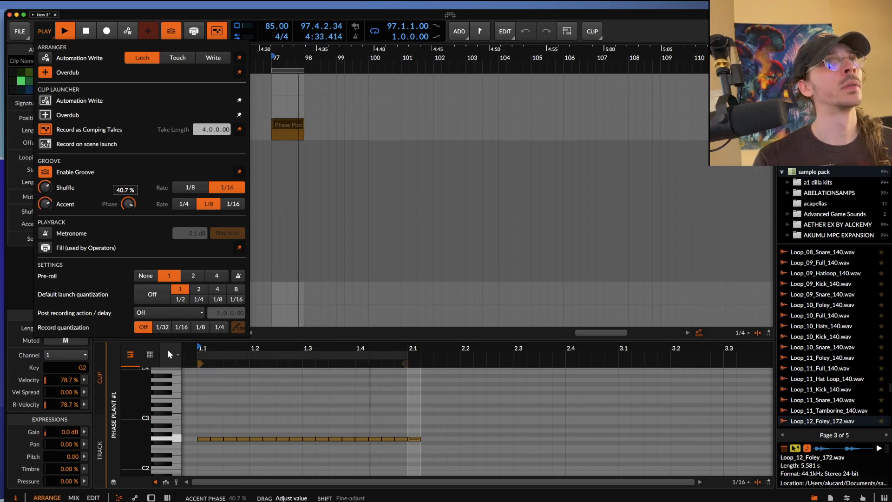
Set the groove's shuffle rate to 1/8, its accent rate to 1/4 and its accent phase to 6.33 %, and stop playback
{"action": "left_click", "coordinate": [190, 188]}
{"action": "left_click", "coordinate": [184, 204]}
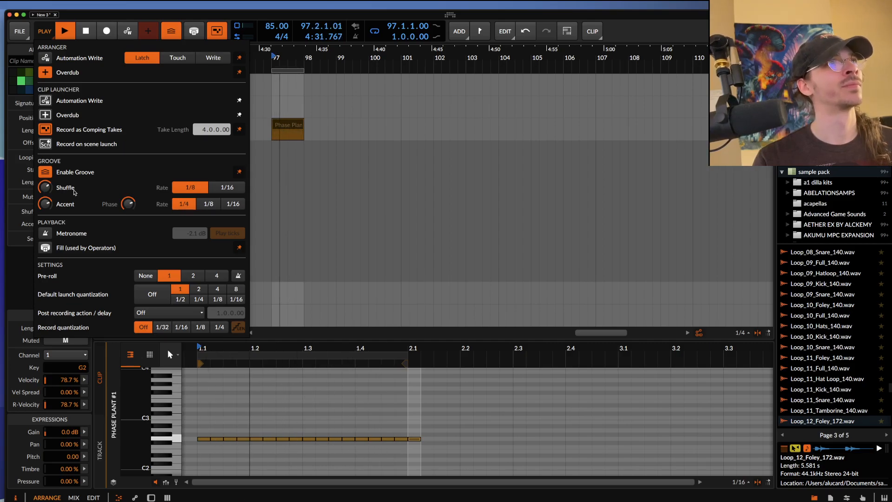
{"action": "left_click_drag", "start_coordinate": [129, 204], "coordinate": [129, 233]}
{"action": "key", "text": "space"}
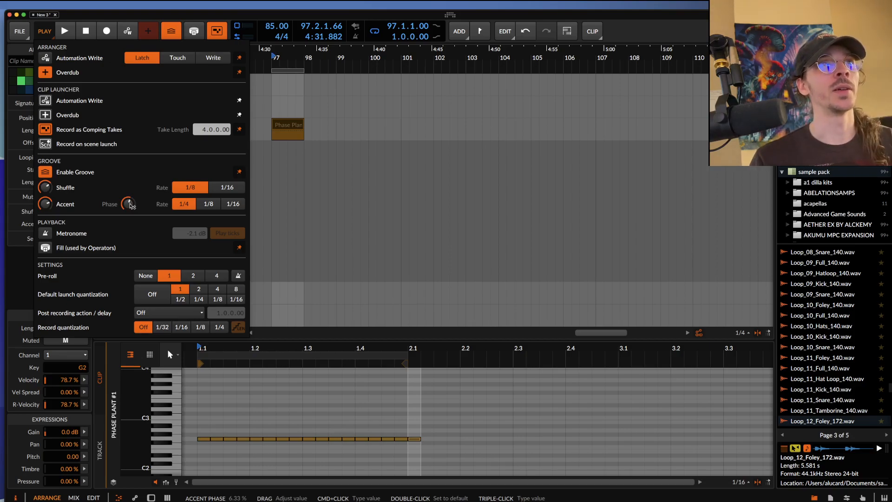
Randomise the velocities of the clip's notes within the first bar, using a mean of 72.8 % and a raised chaos amount
{"action": "left_click", "coordinate": [260, 424]}
{"action": "scroll", "coordinate": [263, 423], "scroll_direction": "down", "scroll_amount": 2}
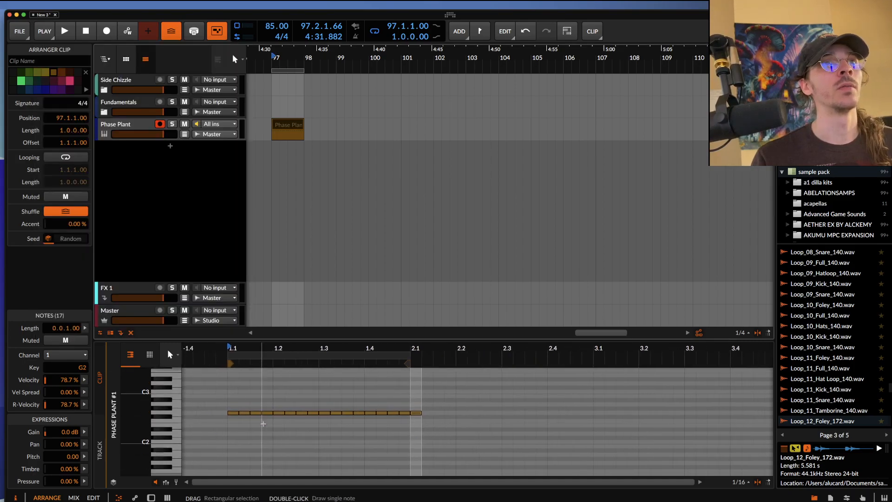
{"action": "left_click_drag", "start_coordinate": [404, 395], "coordinate": [231, 448]}
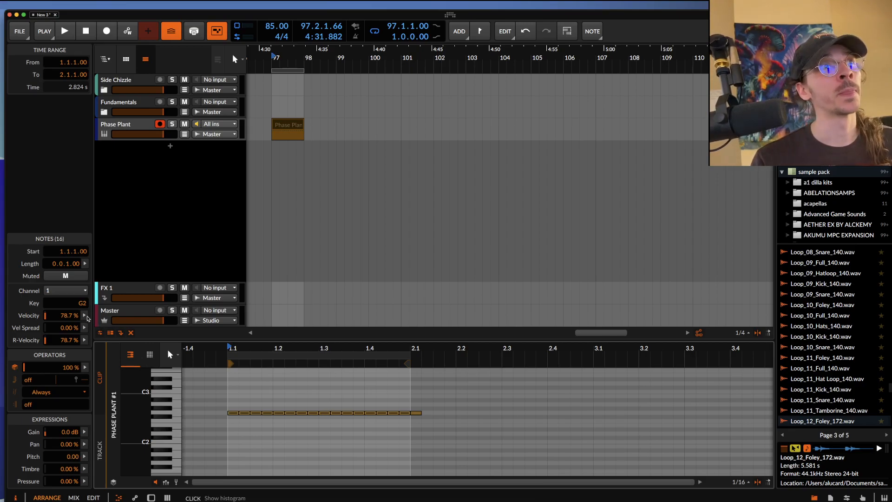
{"action": "left_click", "coordinate": [84, 315]}
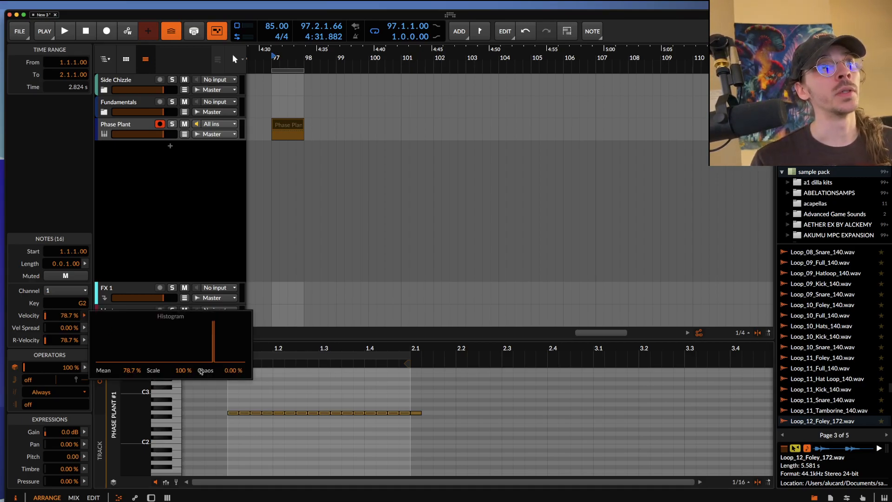
{"action": "left_click_drag", "start_coordinate": [130, 370], "coordinate": [129, 386]}
{"action": "left_click_drag", "start_coordinate": [231, 370], "coordinate": [231, 293]}
{"action": "left_click", "coordinate": [166, 483]}
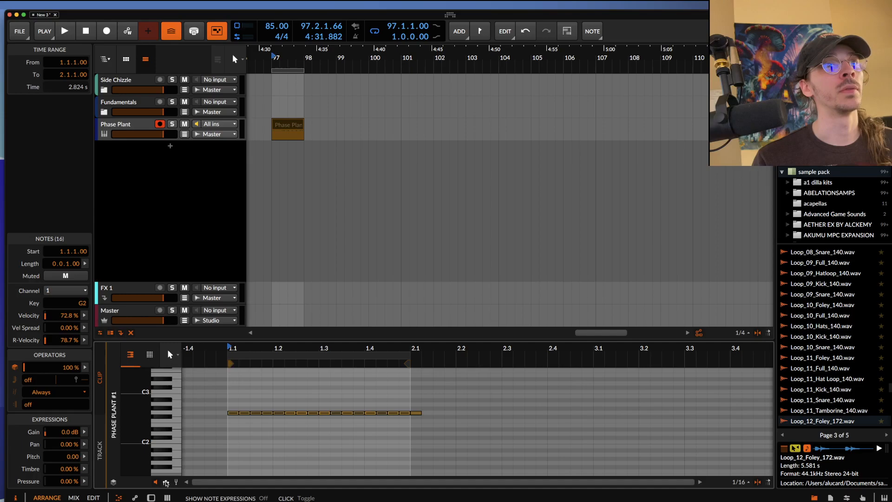
Show the velocity expressions beneath the Phase Plant notes and audition the clip
{"action": "left_click", "coordinate": [165, 483]}
{"action": "left_click", "coordinate": [224, 394]}
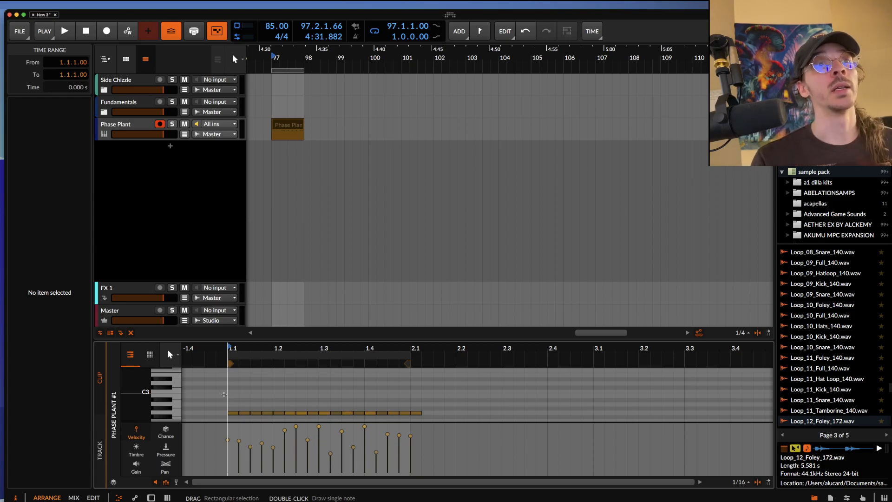
{"action": "key", "text": "space"}
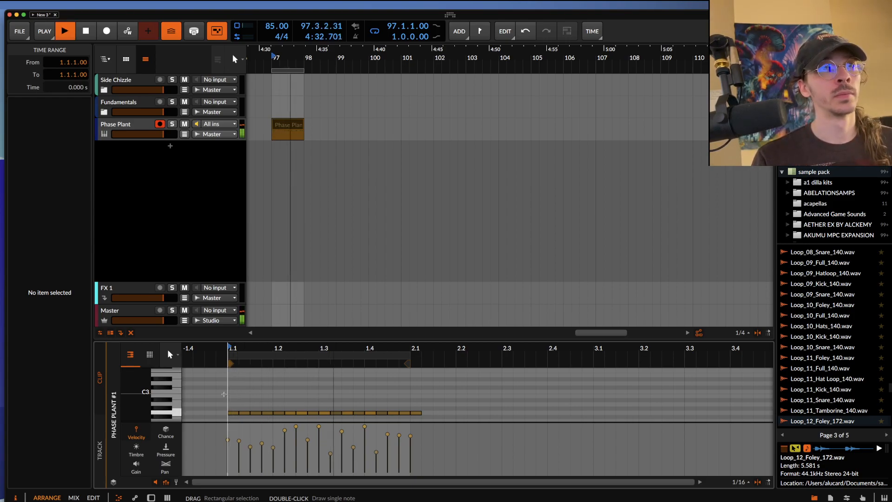
{"action": "scroll", "coordinate": [224, 394], "scroll_direction": "left", "scroll_amount": 1}
{"action": "scroll", "coordinate": [224, 394], "scroll_direction": "down", "scroll_amount": 1}
{"action": "scroll", "coordinate": [224, 394], "scroll_direction": "right", "scroll_amount": 1}
{"action": "scroll", "coordinate": [225, 393], "scroll_direction": "up", "scroll_amount": 1}
{"action": "scroll", "coordinate": [232, 395], "scroll_direction": "down", "scroll_amount": 1}
{"action": "key", "text": "space"}
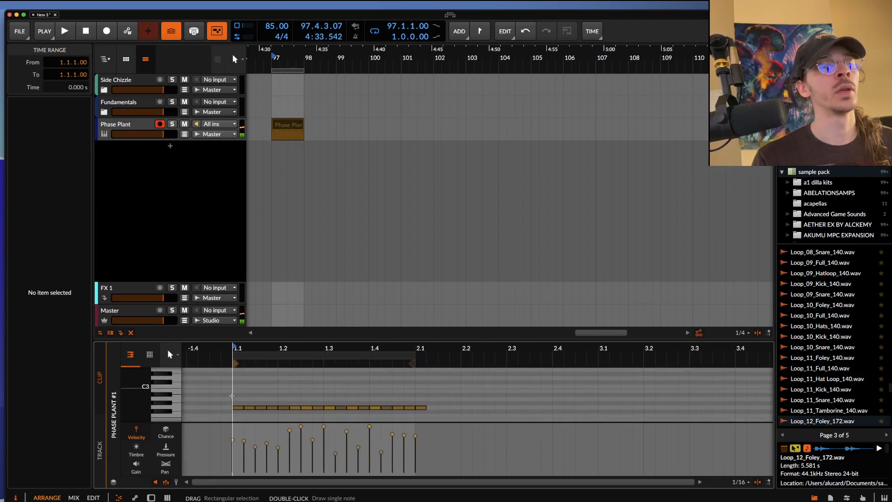
Set the chance operator of the clip's notes within the first bar to 73.0 % and audition the pattern
{"action": "left_click", "coordinate": [243, 381]}
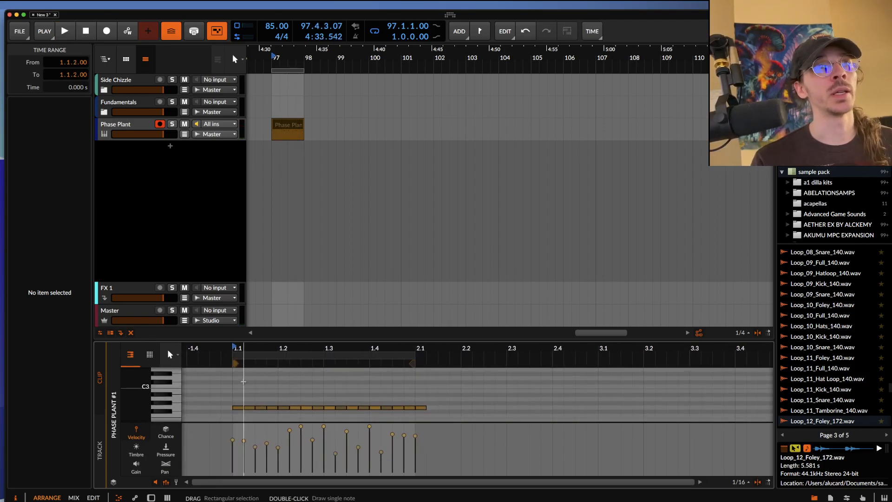
{"action": "key", "text": "super+a"}
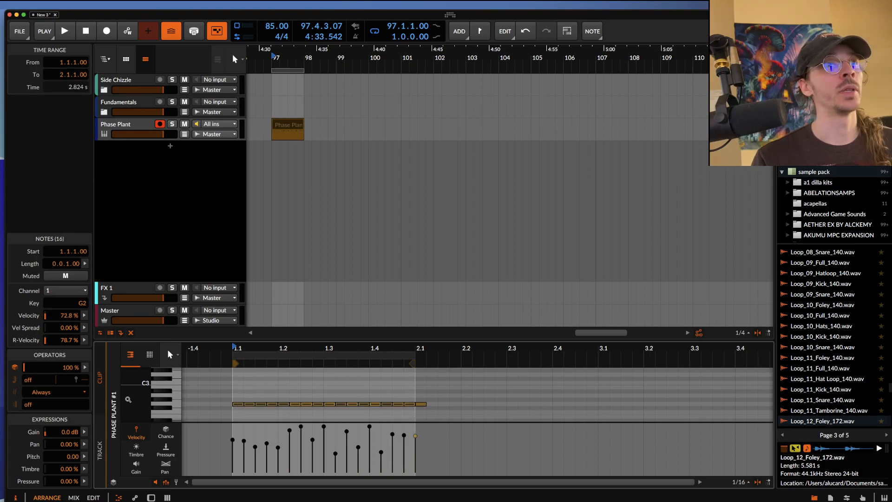
{"action": "left_click_drag", "start_coordinate": [68, 370], "coordinate": [66, 381]}
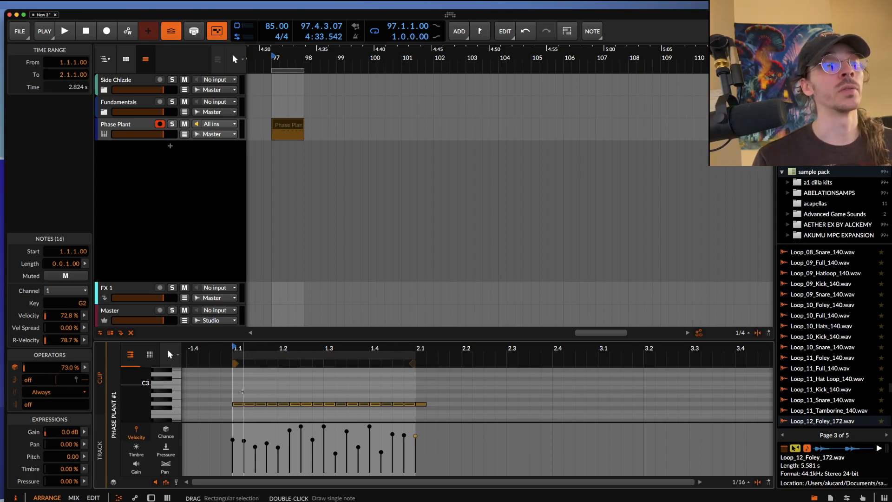
{"action": "key", "text": "space"}
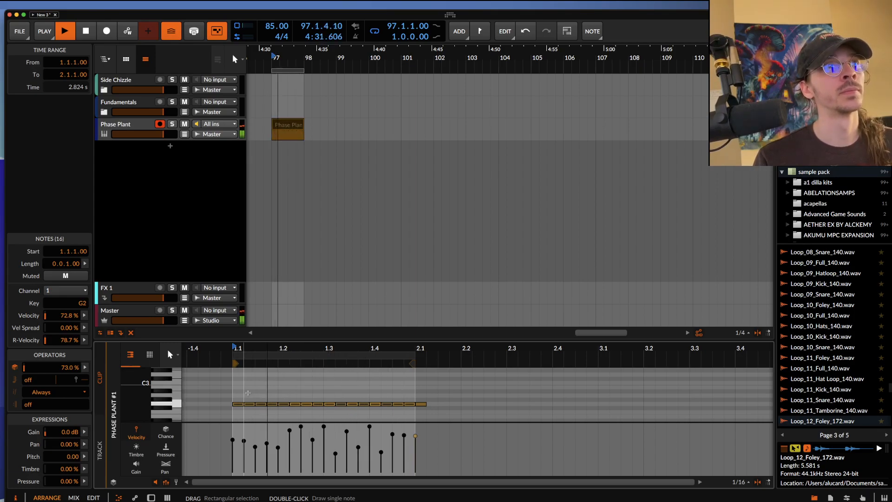
{"action": "key", "text": "space"}
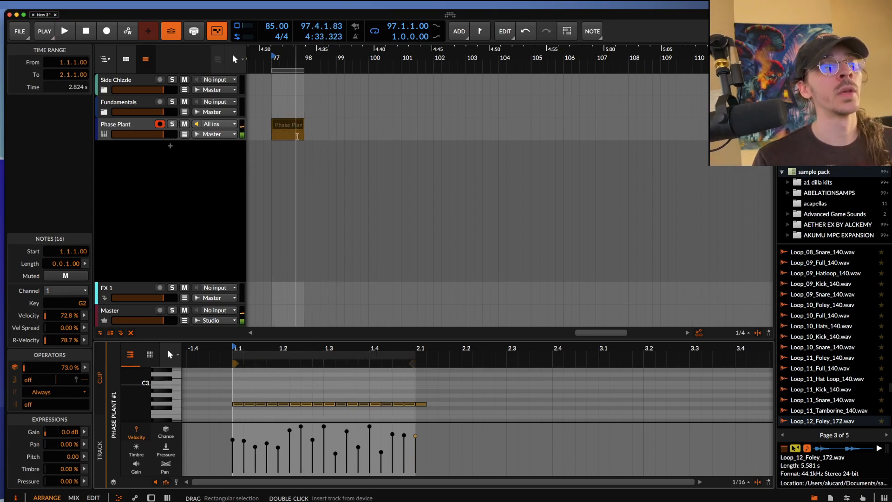
Give the Phase Plant clip a fixed seed instead of Random and audition different generated seeds
{"action": "left_click", "coordinate": [284, 127]}
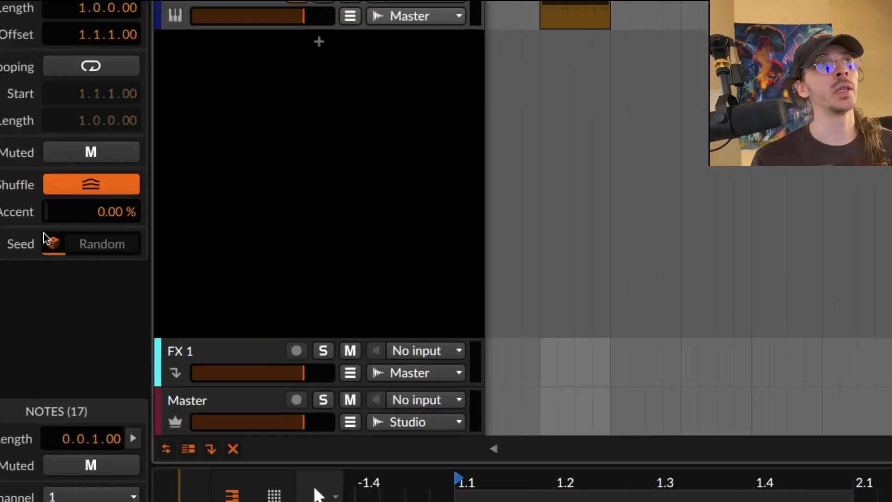
{"action": "left_click", "coordinate": [109, 244]}
{"action": "left_click", "coordinate": [99, 246]}
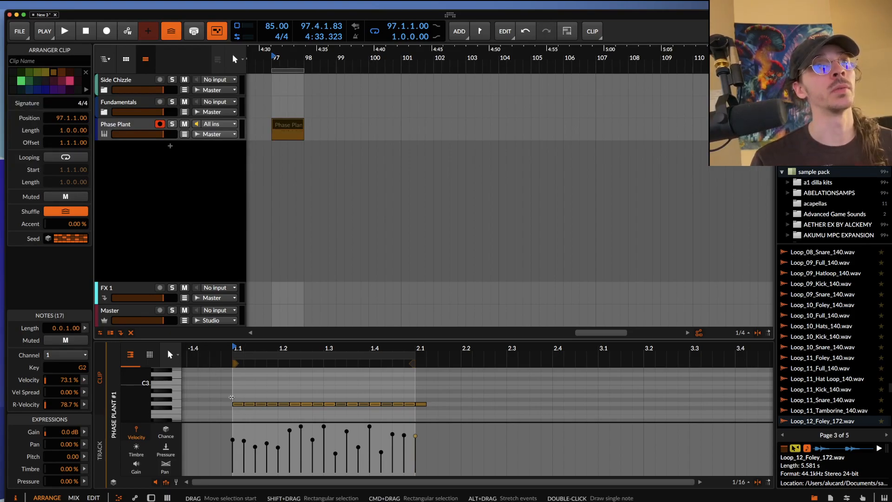
{"action": "key", "text": "space"}
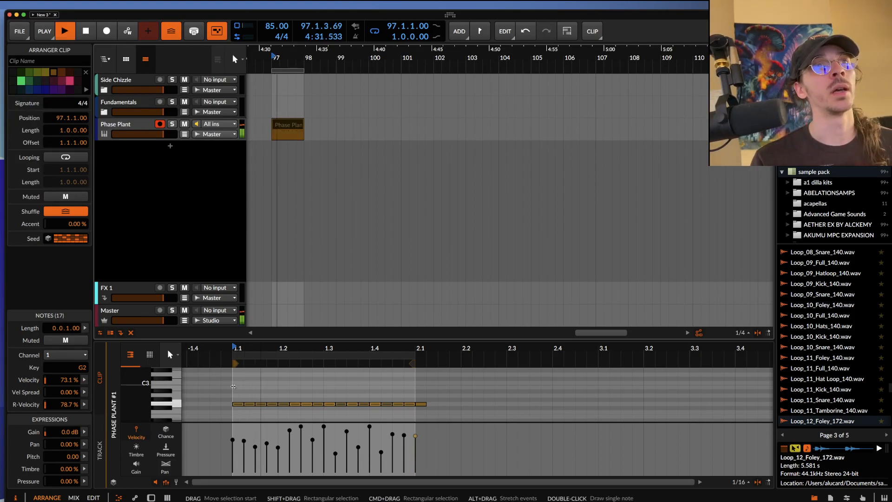
{"action": "key", "text": "space"}
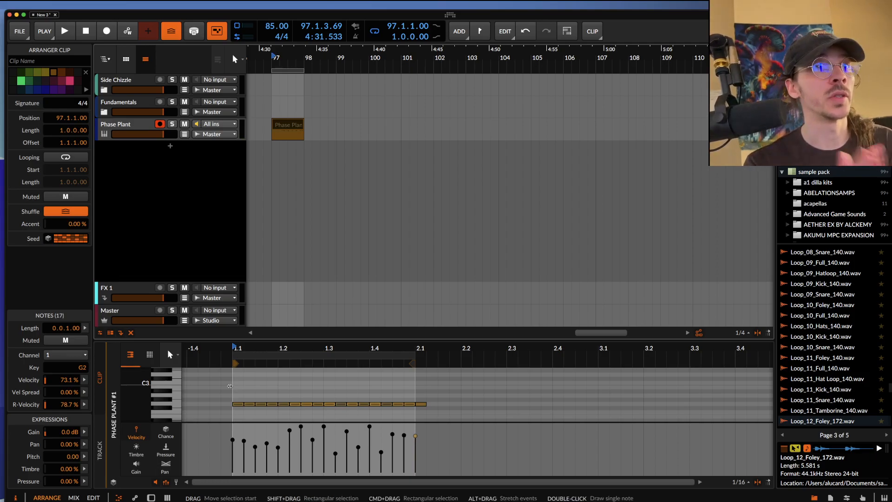
{"action": "key", "text": "space"}
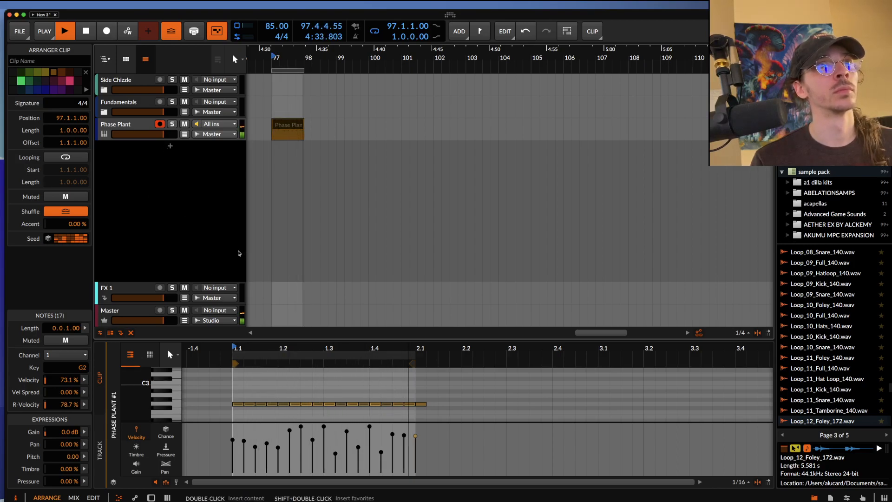
{"action": "key", "text": "space"}
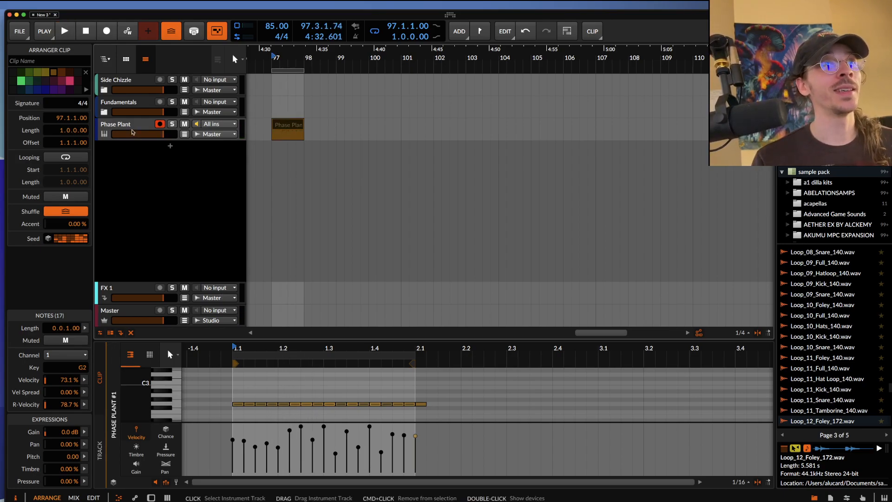
Set the repeat count of the single note at 1.2.2 to 2 and audition it
{"action": "left_click", "coordinate": [239, 390]}
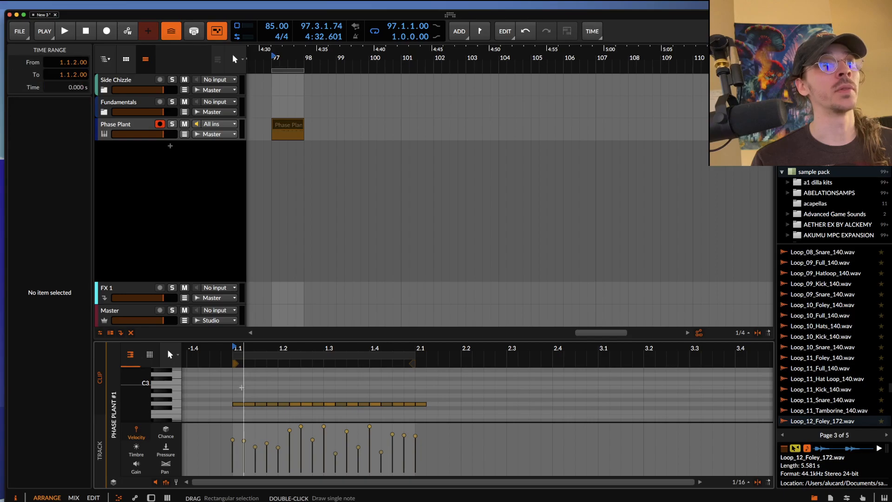
{"action": "left_click_drag", "start_coordinate": [239, 389], "coordinate": [429, 423]}
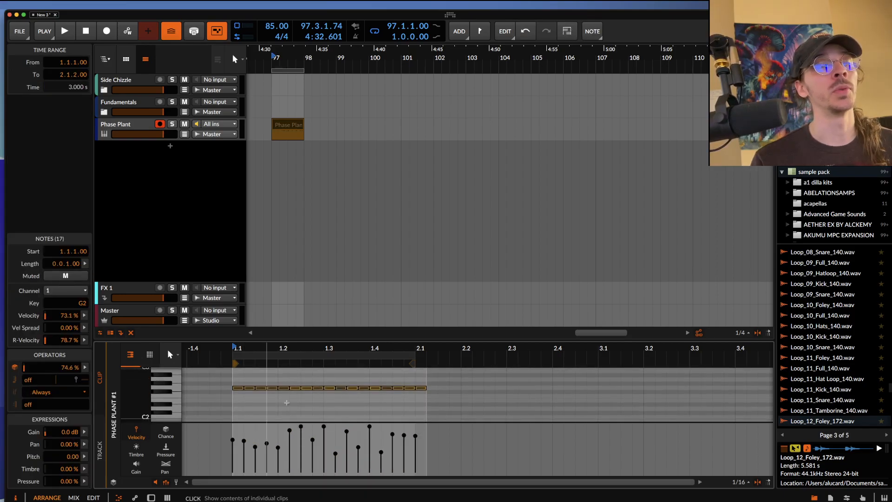
{"action": "left_click", "coordinate": [277, 379]}
{"action": "left_click", "coordinate": [295, 387]}
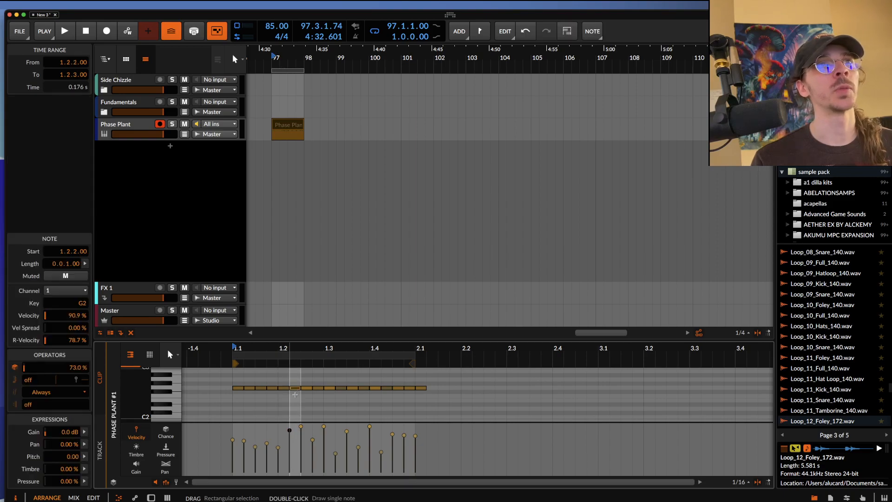
{"action": "left_click_drag", "start_coordinate": [35, 378], "coordinate": [35, 371]}
{"action": "key", "text": "space"}
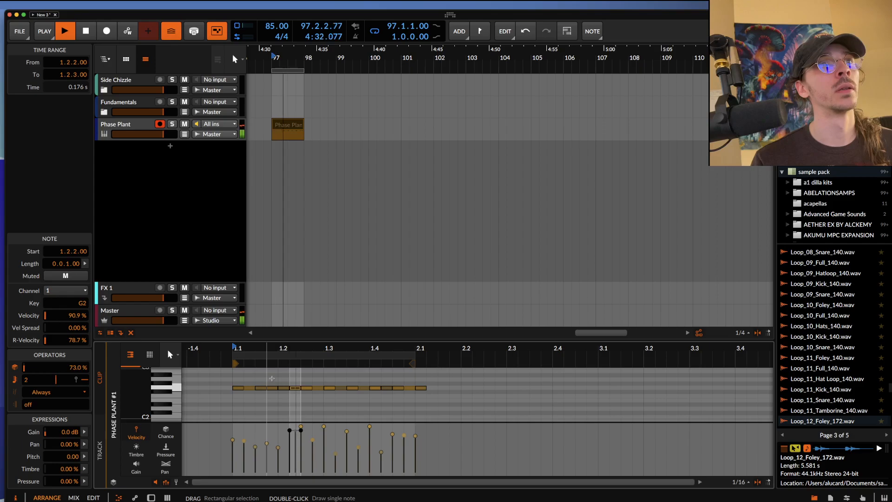
{"action": "key", "text": "space"}
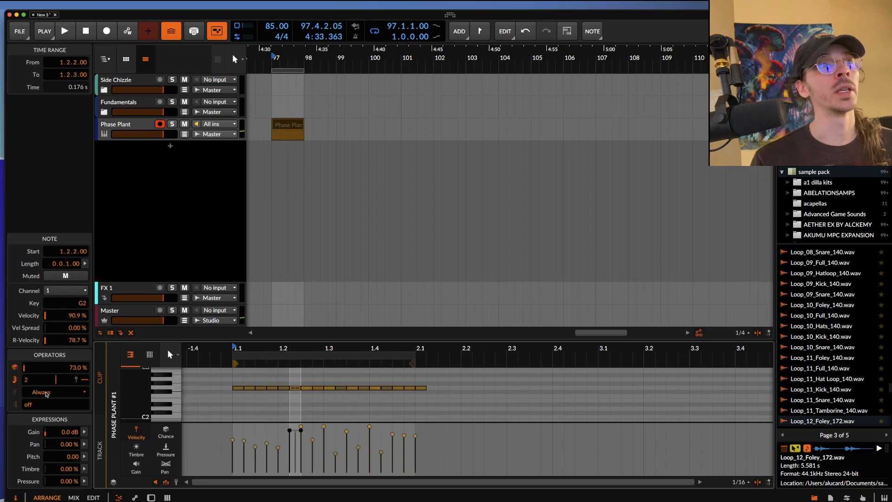
Raise the repeat count of the note at 1.2.2 to 16 and audition the roll
{"action": "left_click_drag", "start_coordinate": [30, 379], "coordinate": [30, 365]}
{"action": "key", "text": "space"}
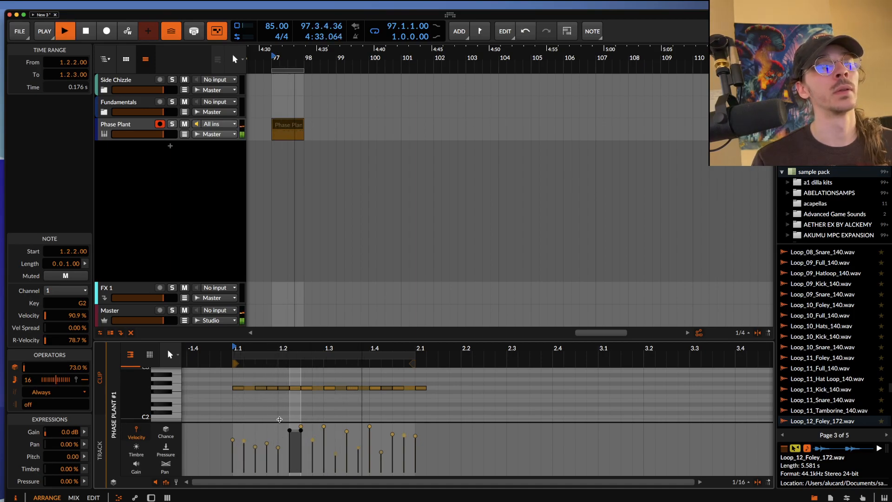
{"action": "key", "text": "space"}
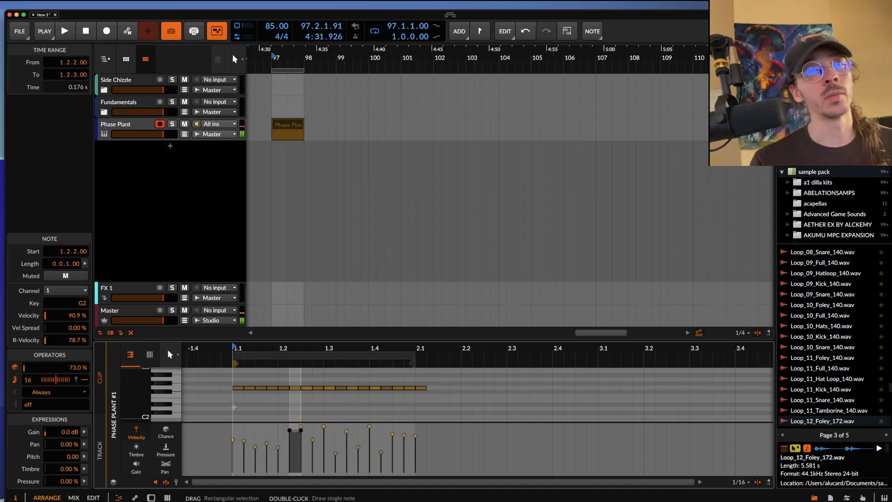
Bend the repeat curve of the note at 1.2.2 so its repeats are unevenly spaced, and audition the result
{"action": "left_click_drag", "start_coordinate": [48, 379], "coordinate": [49, 387]}
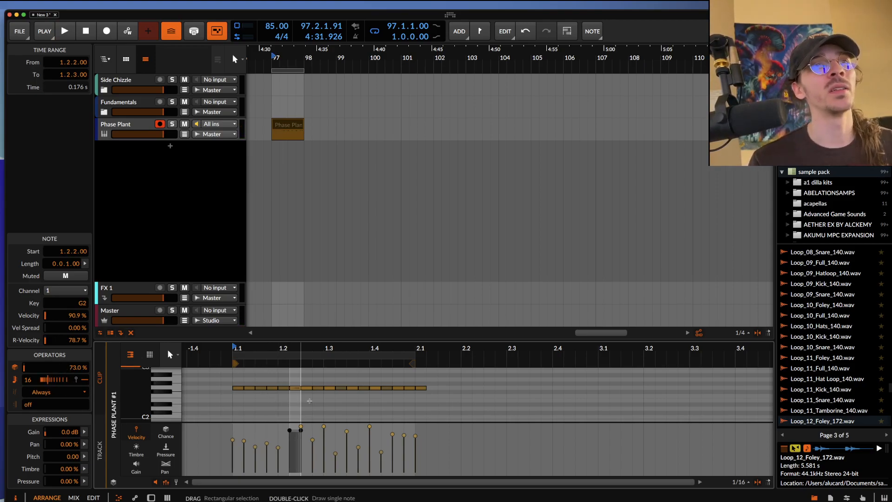
{"action": "key", "text": "space"}
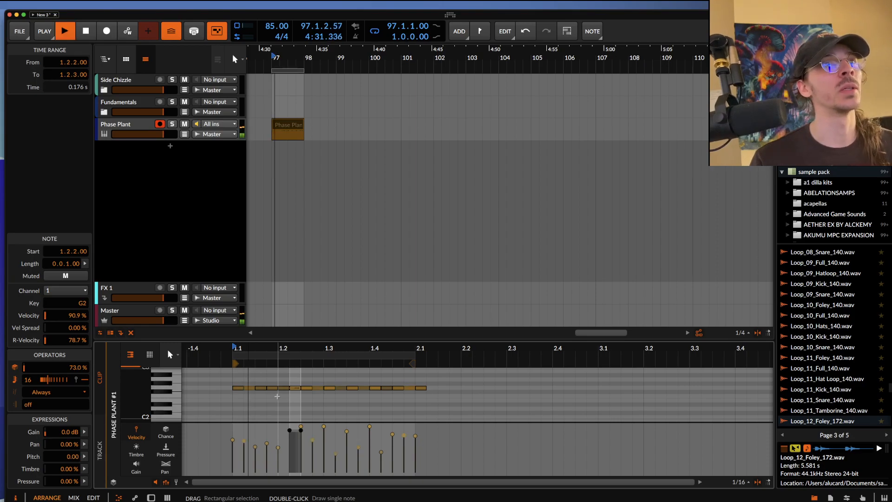
{"action": "scroll", "coordinate": [223, 396], "scroll_direction": "left", "scroll_amount": 3}
{"action": "scroll", "coordinate": [223, 396], "scroll_direction": "up", "scroll_amount": 1}
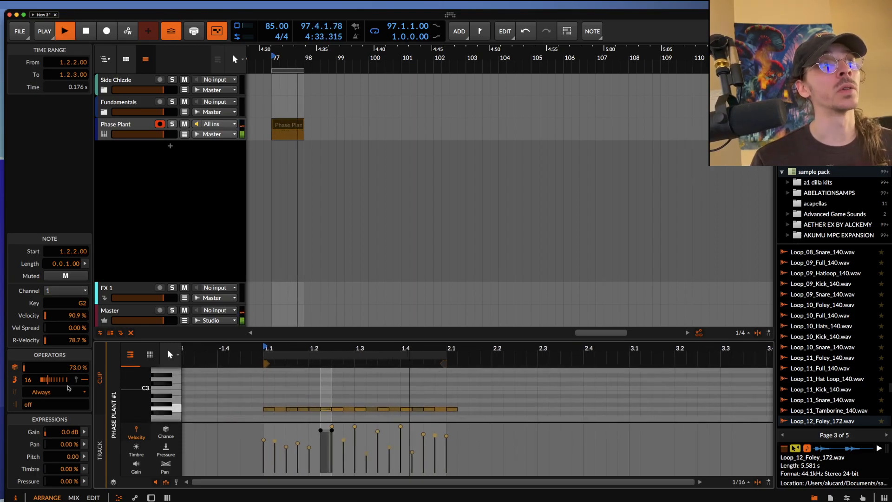
{"action": "scroll", "coordinate": [180, 410], "scroll_direction": "down", "scroll_amount": 2}
{"action": "scroll", "coordinate": [298, 396], "scroll_direction": "right", "scroll_amount": 1}
{"action": "key", "text": "space"}
Try another repeat curve adjustment on the note at 1.2.2 during playback and undo the note's repeat settings
{"action": "left_click_drag", "start_coordinate": [49, 380], "coordinate": [69, 380]}
{"action": "key", "text": "space"}
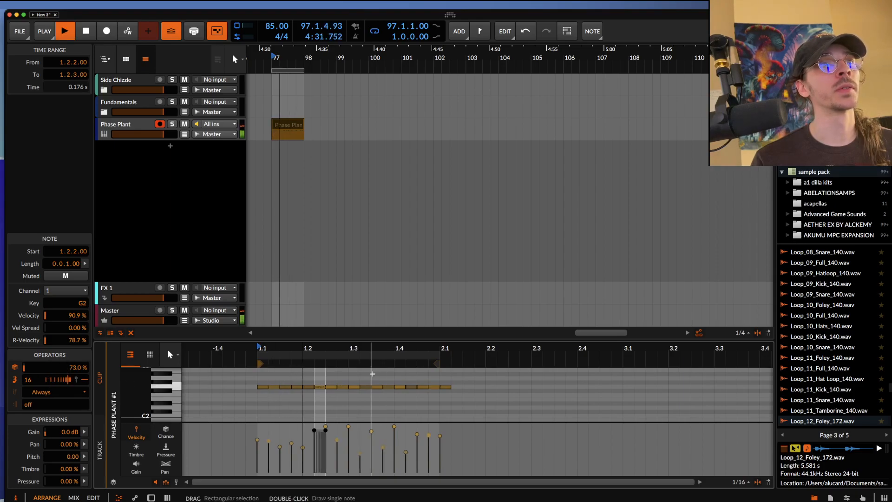
{"action": "key", "text": "space"}
{"action": "key", "text": "super+z"}
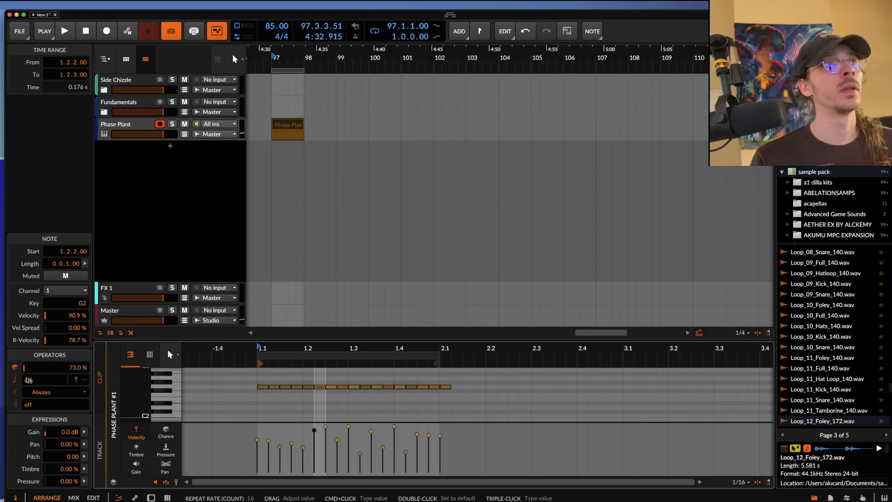
{"action": "scroll", "coordinate": [264, 380], "scroll_direction": "down", "scroll_amount": 1}
{"action": "scroll", "coordinate": [263, 380], "scroll_direction": "right", "scroll_amount": 1}
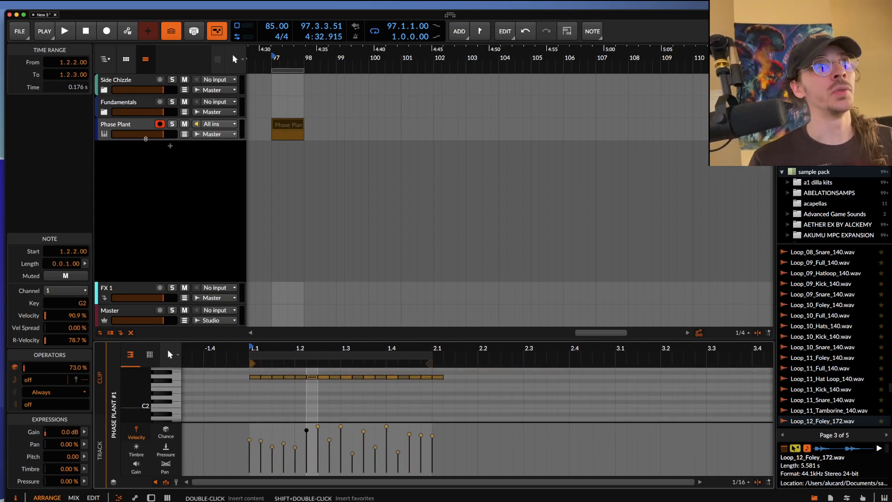
Select the Master track and show its automation lane for the transport's accent phase
{"action": "double_click", "coordinate": [137, 126]}
{"action": "left_click", "coordinate": [129, 331]}
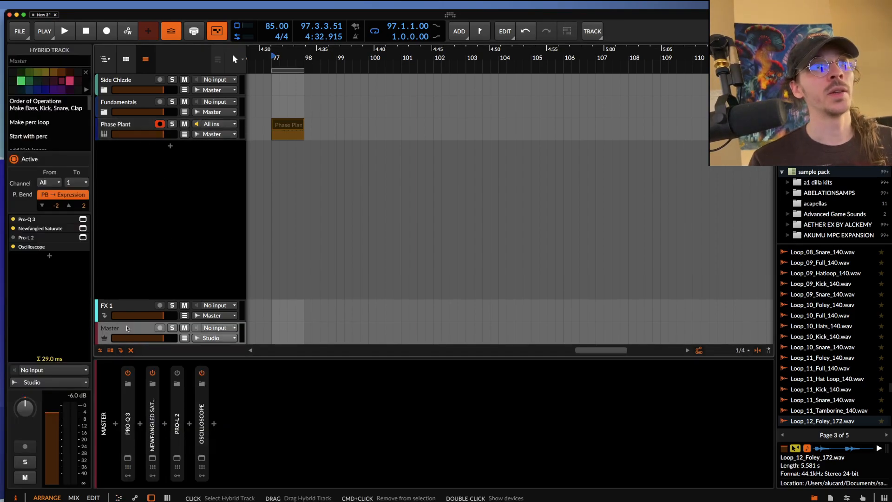
{"action": "left_click", "coordinate": [185, 338]}
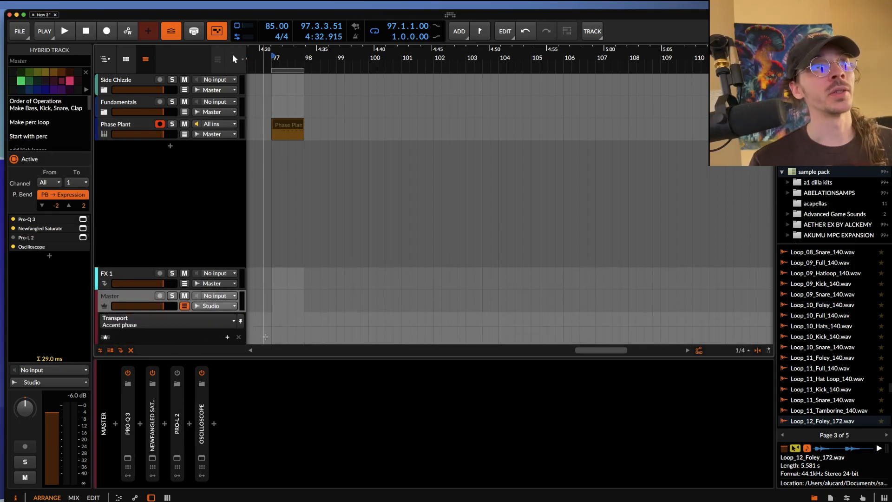
Draw shuffle amount automation on the Master track across bar 97, dipping to near zero mid-bar and rising again by bar 98
{"action": "left_click", "coordinate": [45, 33]}
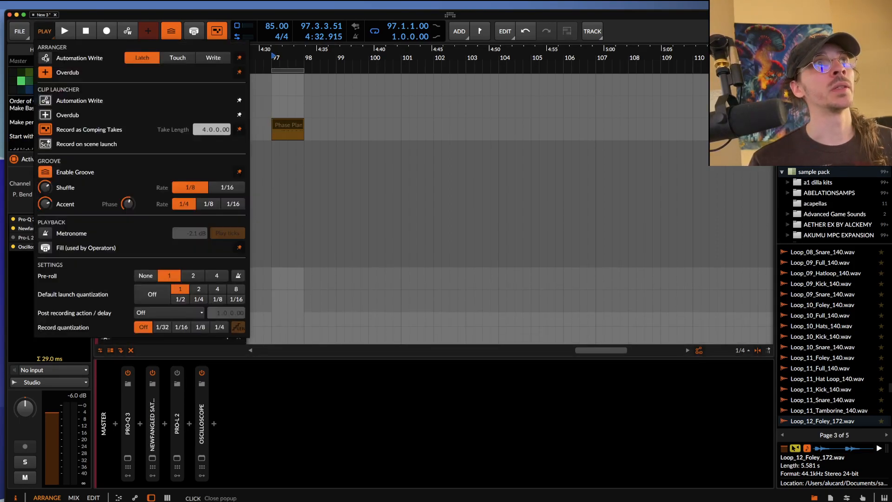
{"action": "left_click_drag", "start_coordinate": [48, 187], "coordinate": [48, 186]}
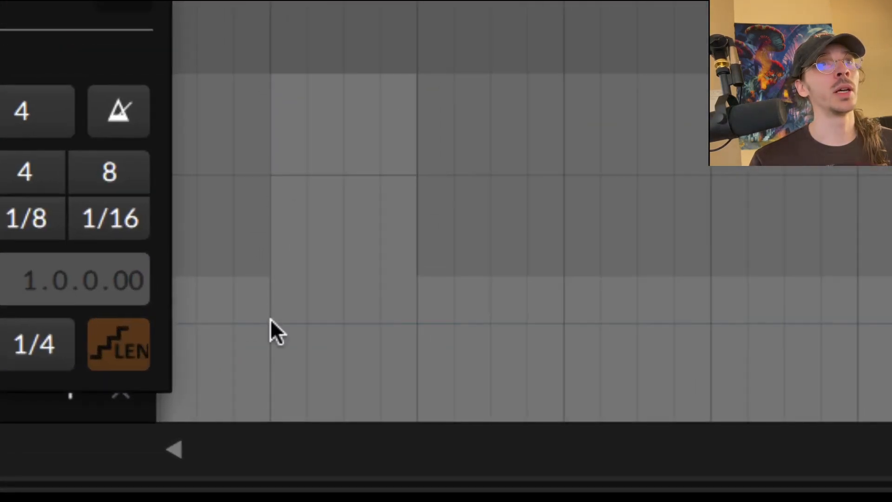
{"action": "left_click", "coordinate": [273, 326]}
{"action": "left_click_drag", "start_coordinate": [305, 323], "coordinate": [418, 284]}
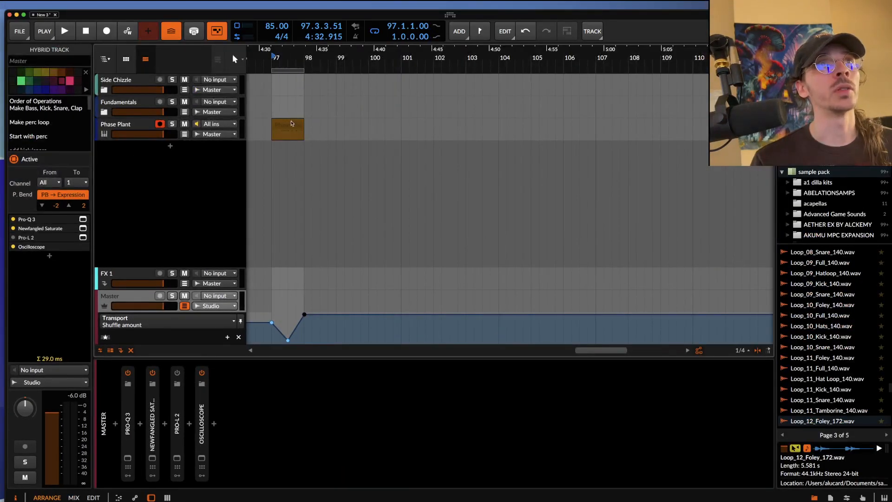
Audition the shuffle automation and add a point of about 93.9 % at 97.1.4.00, then return to the Phase Plant track
{"action": "left_click", "coordinate": [292, 123]}
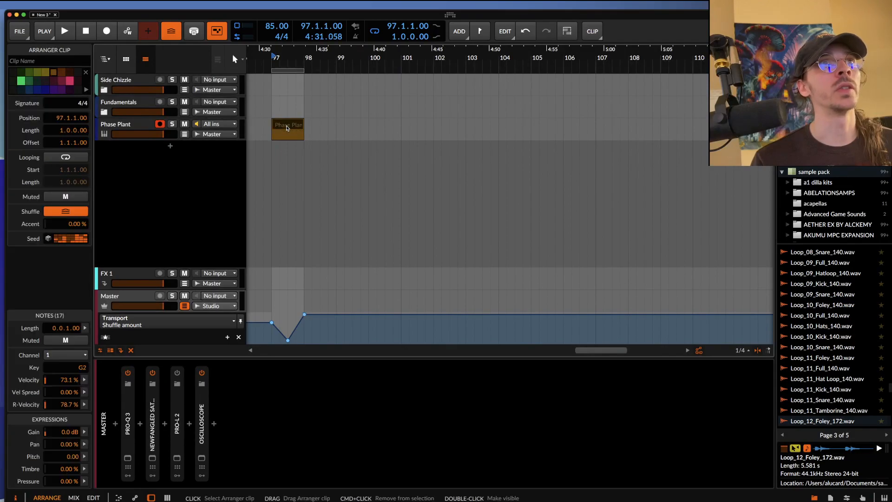
{"action": "scroll", "coordinate": [288, 124], "scroll_direction": "up", "scroll_amount": 5}
{"action": "key", "text": "space"}
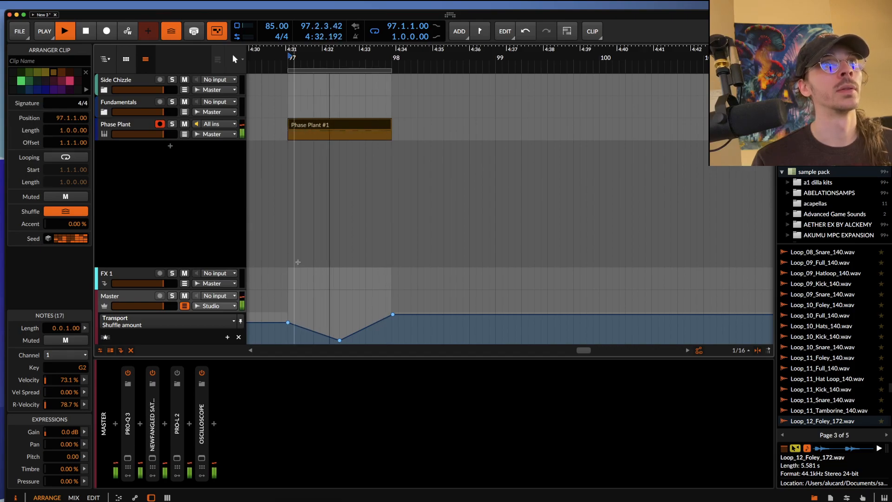
{"action": "double_click", "coordinate": [309, 318]}
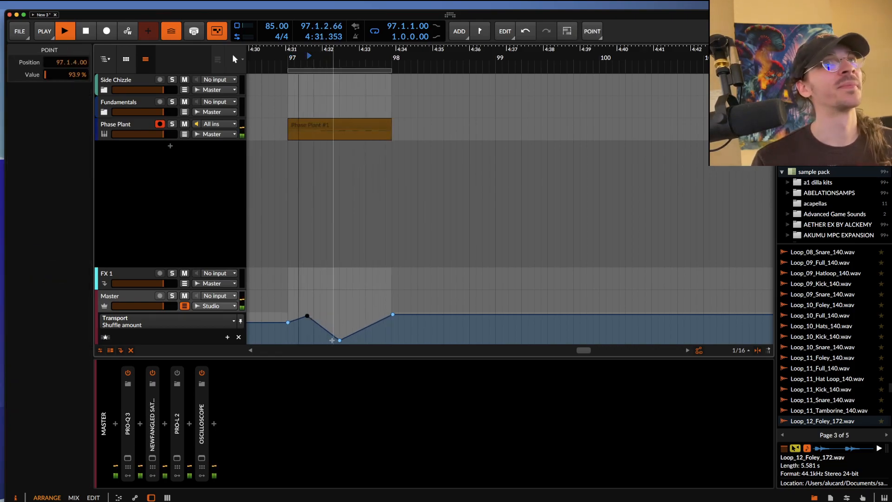
{"action": "left_click", "coordinate": [125, 124]}
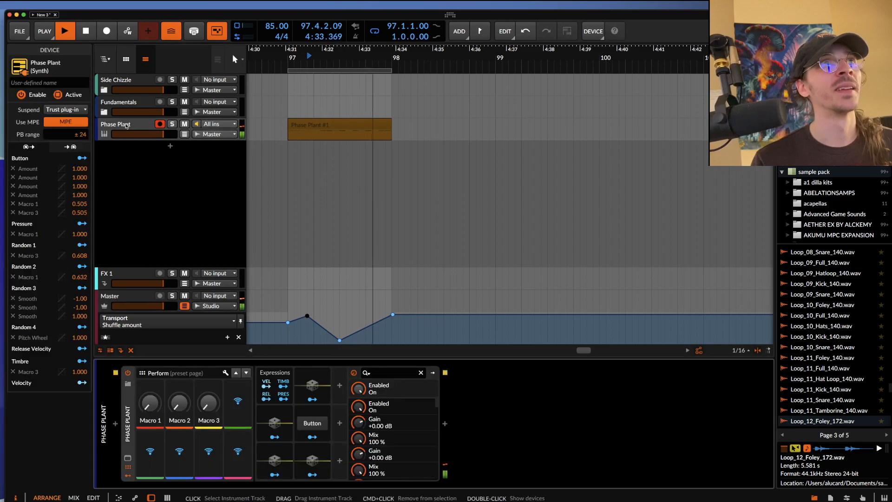
{"action": "left_click", "coordinate": [167, 195]}
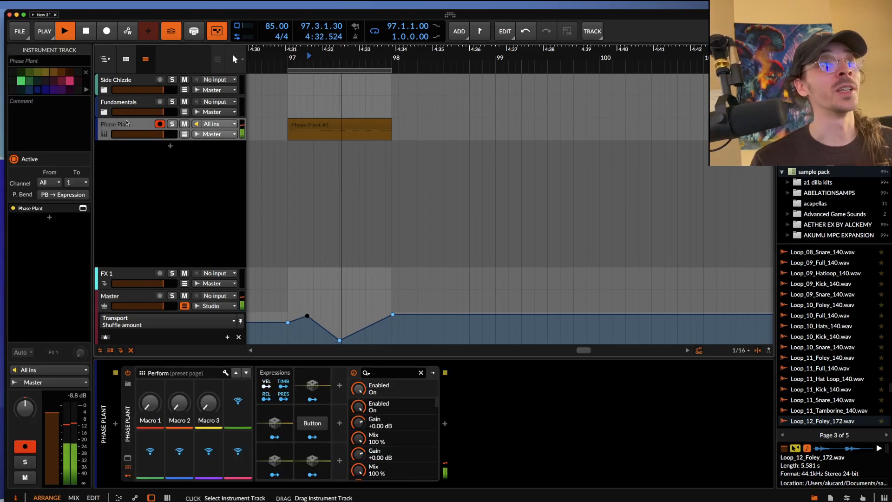
Draw accent amount automation across bar 97, starting at 75 %, dipping, peaking past mid-bar and falling near zero by bar 98, and audition it
{"action": "left_click", "coordinate": [44, 32]}
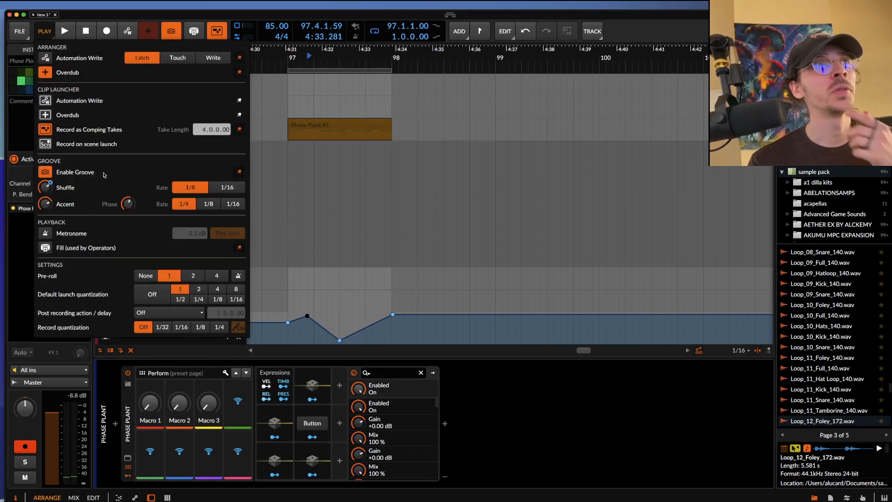
{"action": "left_click", "coordinate": [45, 204]}
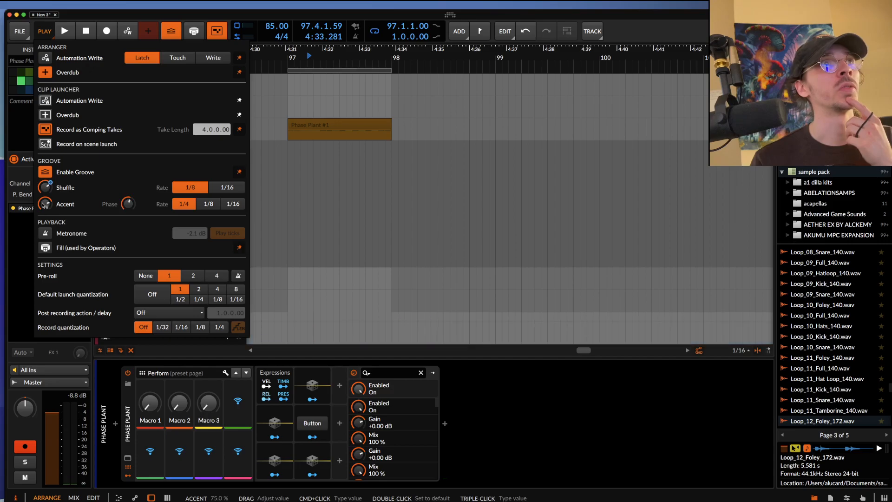
{"action": "left_click", "coordinate": [289, 320]}
{"action": "double_click", "coordinate": [288, 320]}
{"action": "left_click_drag", "start_coordinate": [304, 321], "coordinate": [391, 342]}
{"action": "key", "text": "space"}
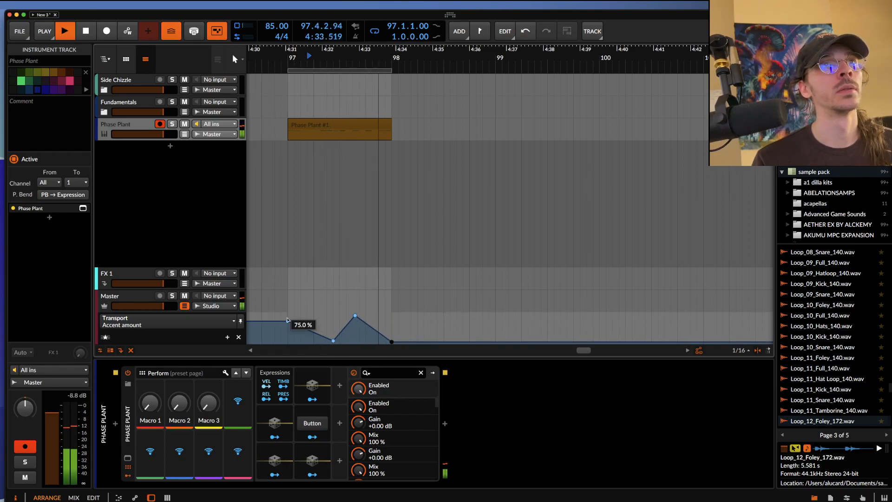
{"action": "left_click", "coordinate": [287, 314]}
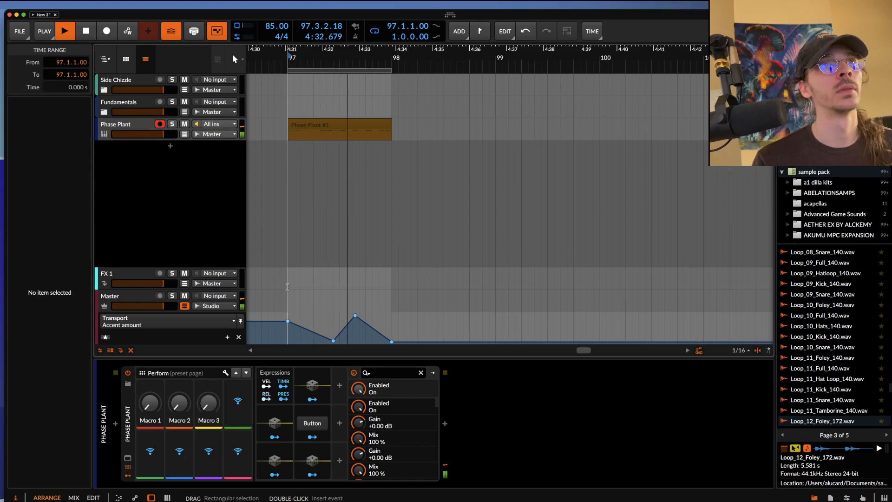
{"action": "left_click", "coordinate": [135, 130]}
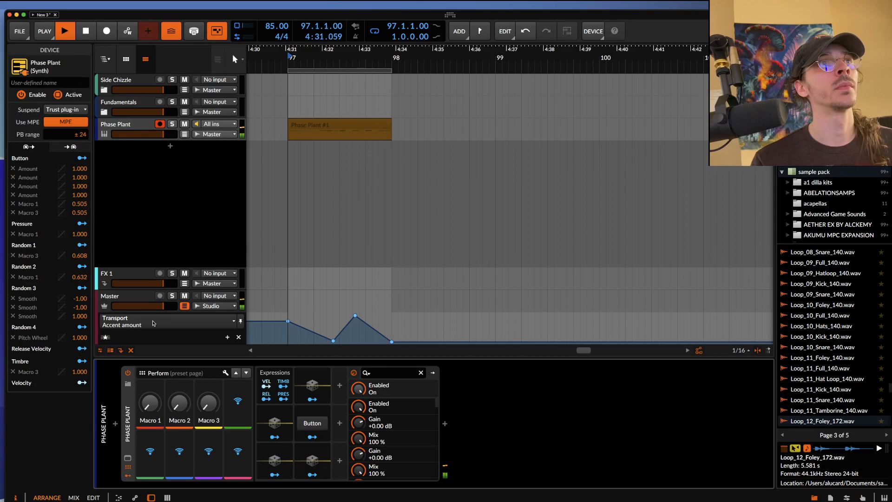
{"action": "key", "text": "space"}
Draw accent phase automation across bar 97 with a dip, a mid-bar peak and a fall towards bar 98, and audition it
{"action": "left_click", "coordinate": [46, 32]}
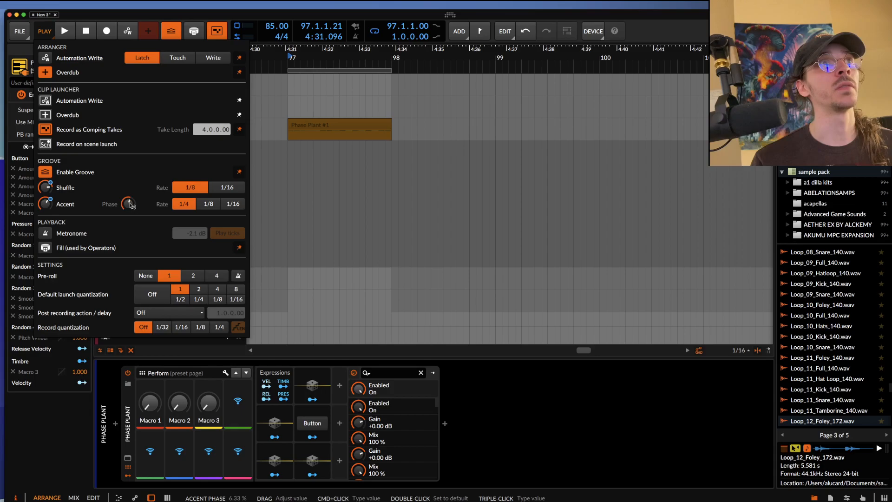
{"action": "left_click", "coordinate": [287, 325]}
{"action": "left_click", "coordinate": [288, 324]}
{"action": "left_click_drag", "start_coordinate": [318, 325], "coordinate": [391, 342]}
{"action": "left_click", "coordinate": [341, 322]}
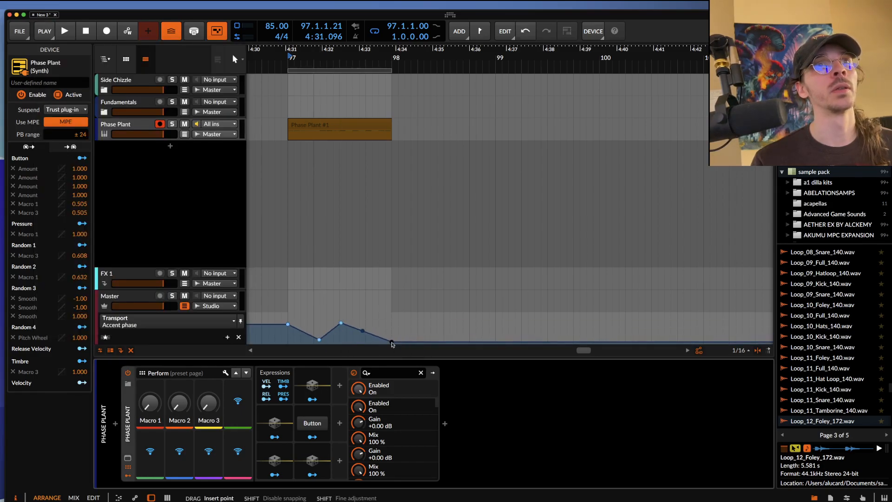
{"action": "key", "text": "space"}
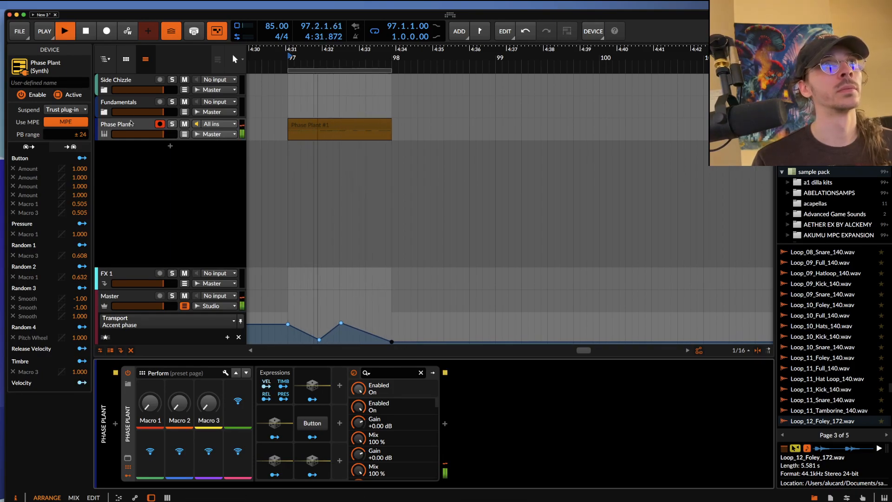
{"action": "key", "text": "space"}
Try a groove shuffle rate of 1/16 with accent rates of 1/8 and 1/16 during playback
{"action": "left_click", "coordinate": [46, 32]}
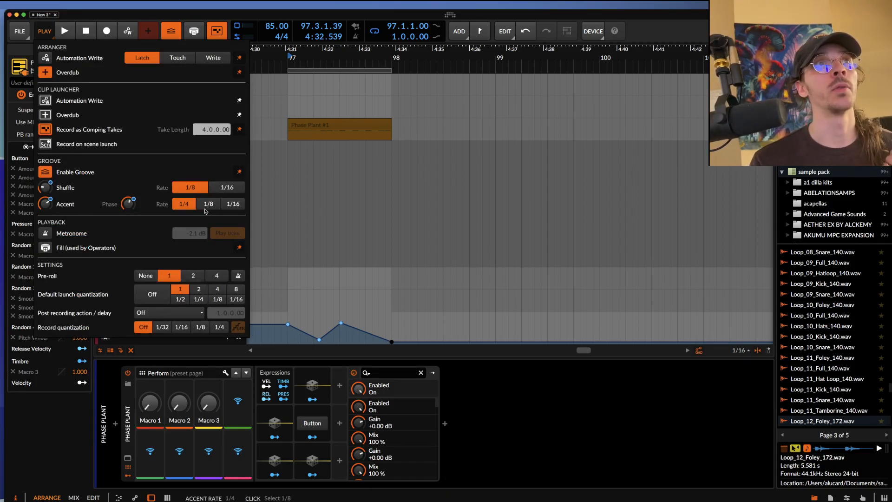
{"action": "left_click", "coordinate": [225, 188]}
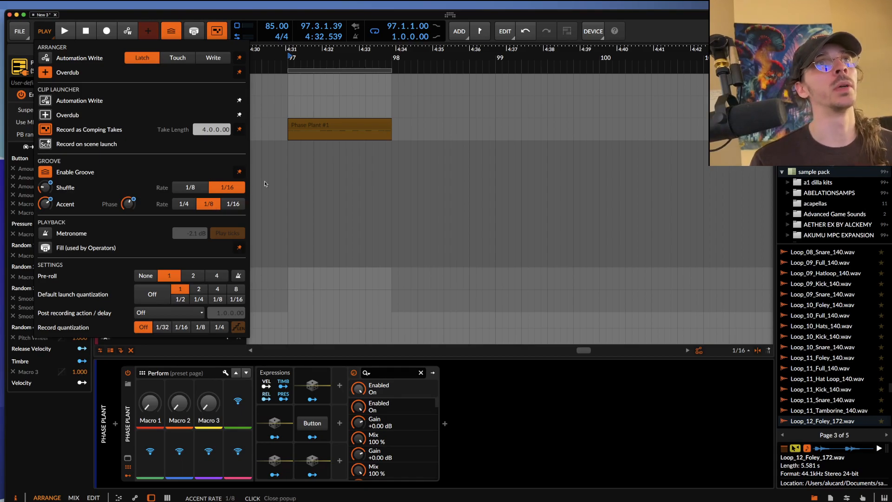
{"action": "left_click", "coordinate": [233, 206]}
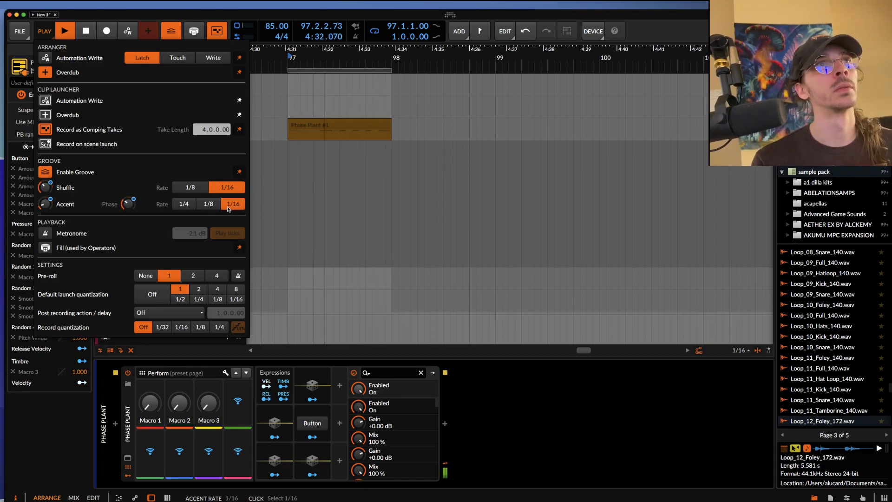
Return the shuffle rate to 1/8 and the accent rate to 1/4, audition the groove, and stop playback with the Phase Plant clip selected
{"action": "left_click", "coordinate": [194, 190]}
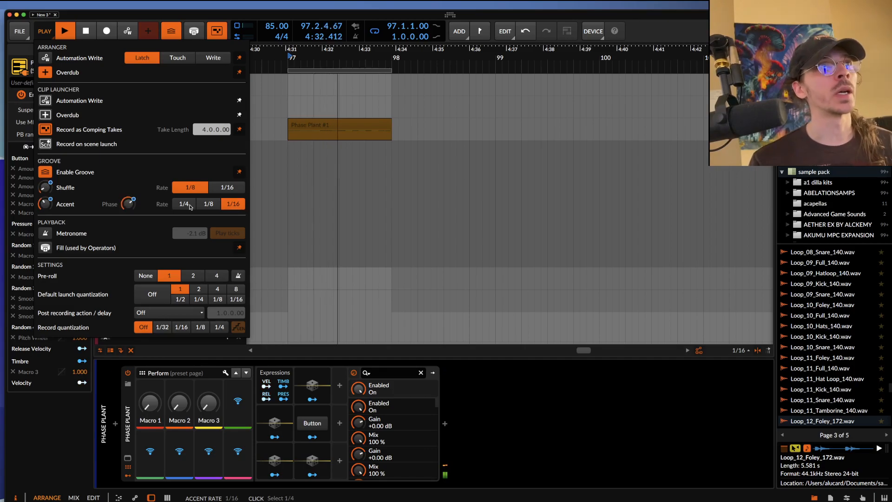
{"action": "left_click", "coordinate": [185, 205]}
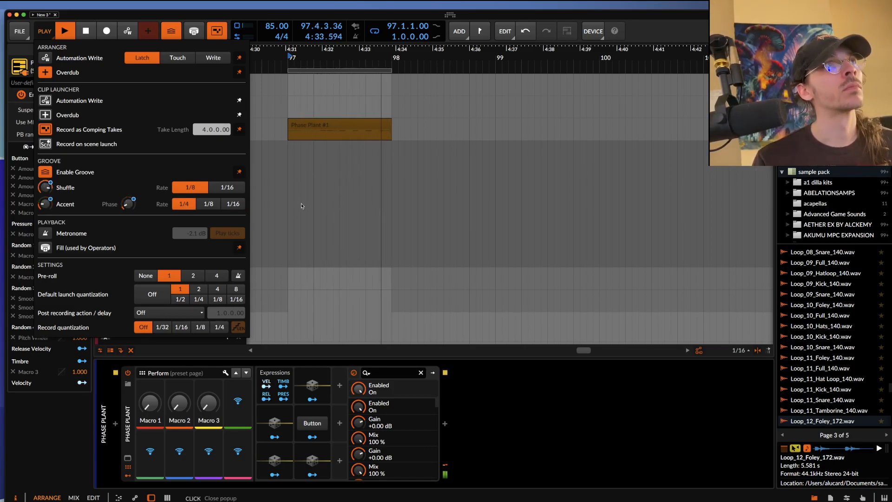
{"action": "left_click", "coordinate": [305, 133]}
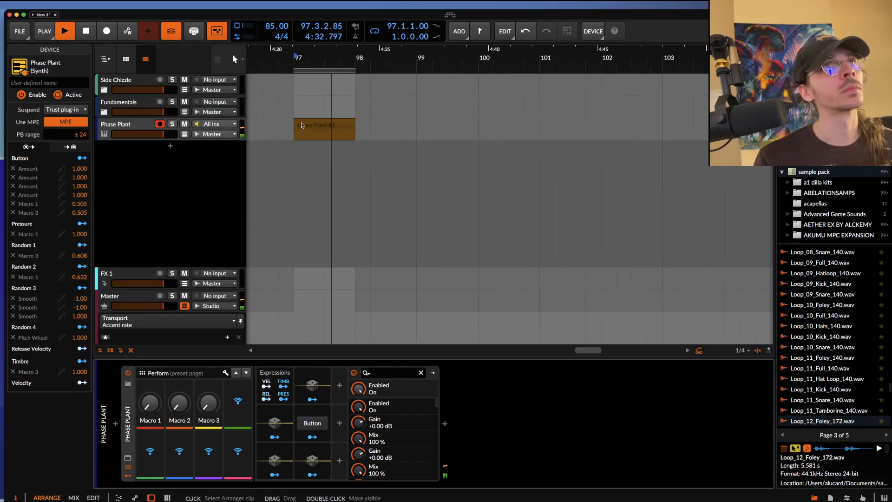
{"action": "left_click", "coordinate": [316, 125]}
{"action": "key", "text": "space"}
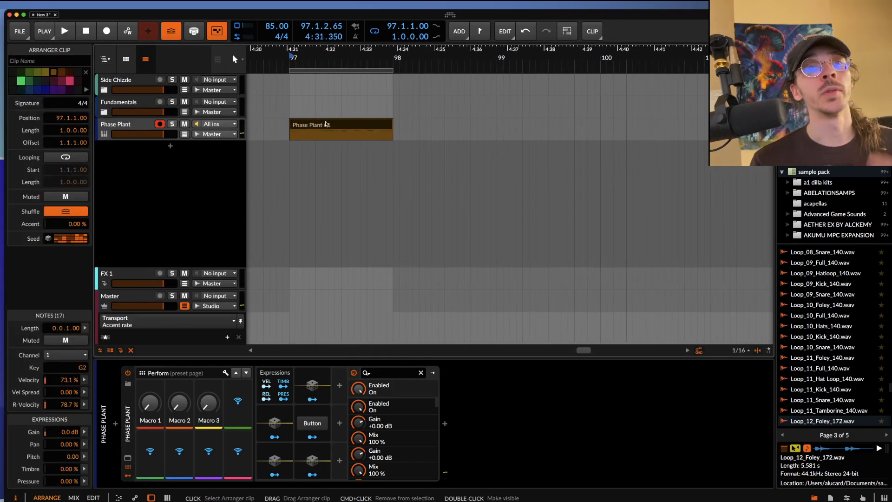
Find the Time Shift audio effect by searching for "TIME" and insert it in the Phase Plant track's device chain
{"action": "left_click", "coordinate": [115, 424]}
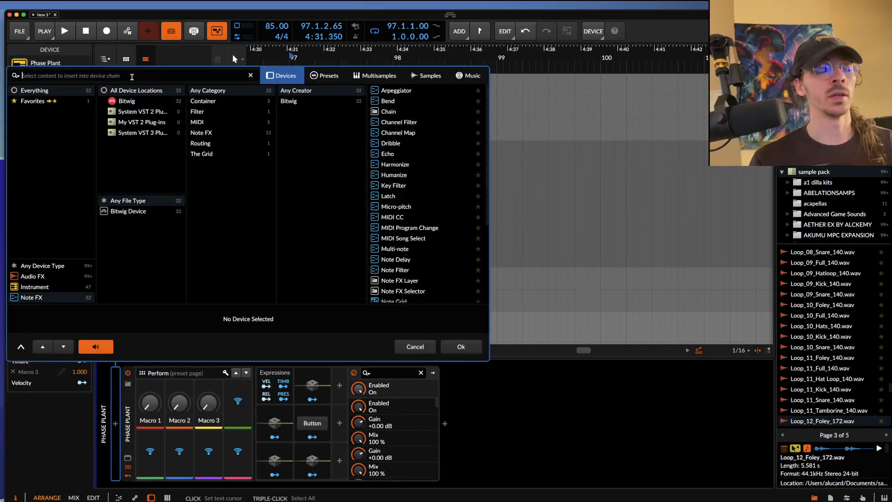
{"action": "type", "text": "TIME"}
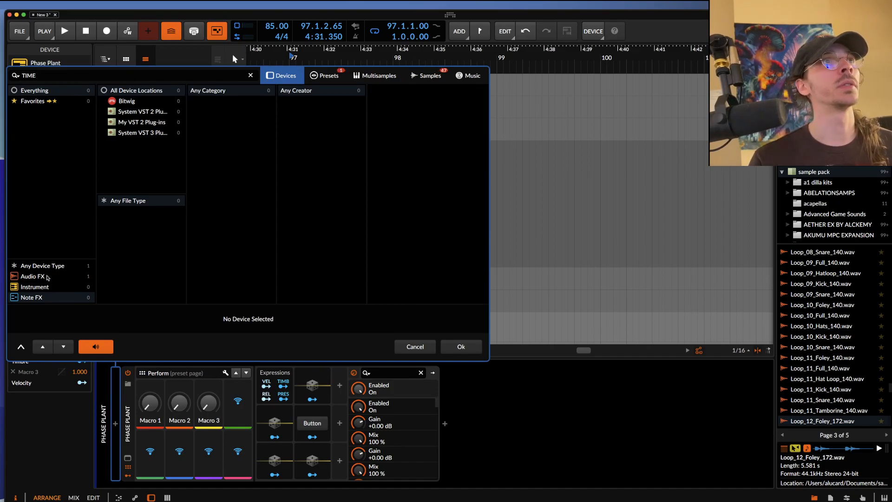
{"action": "left_click", "coordinate": [48, 297]}
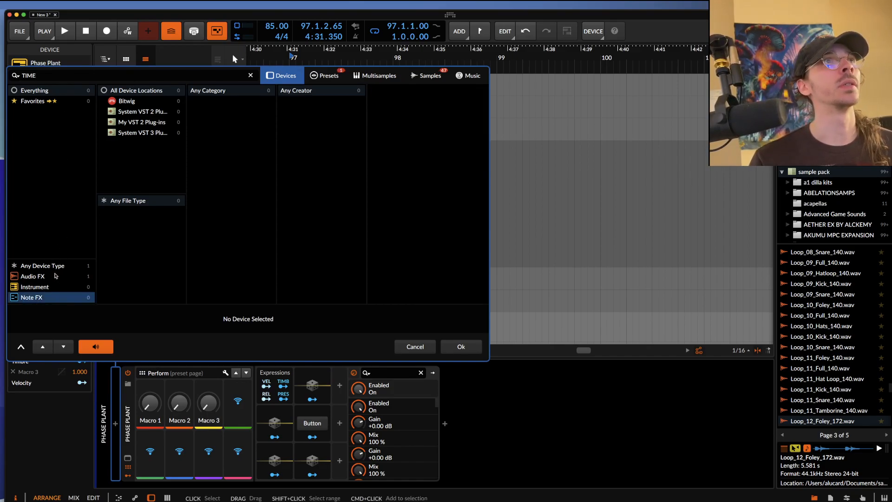
{"action": "left_click", "coordinate": [55, 277]}
{"action": "left_click", "coordinate": [391, 92]}
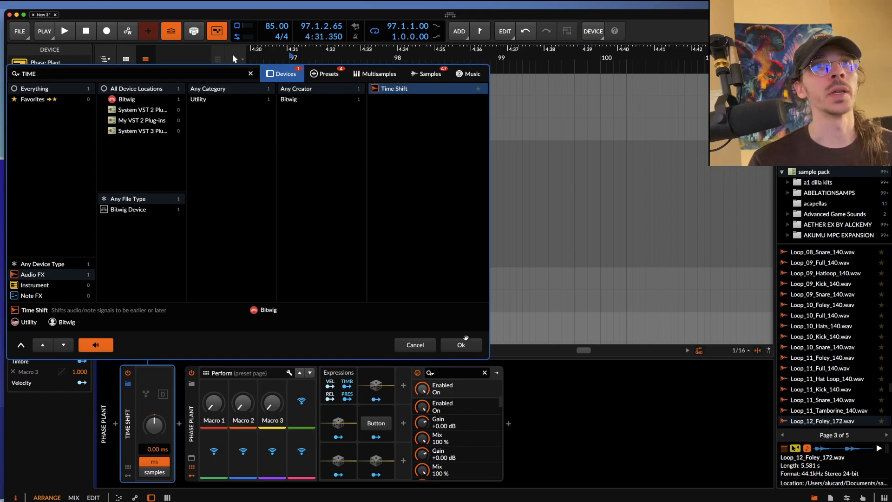
{"action": "left_click", "coordinate": [460, 344]}
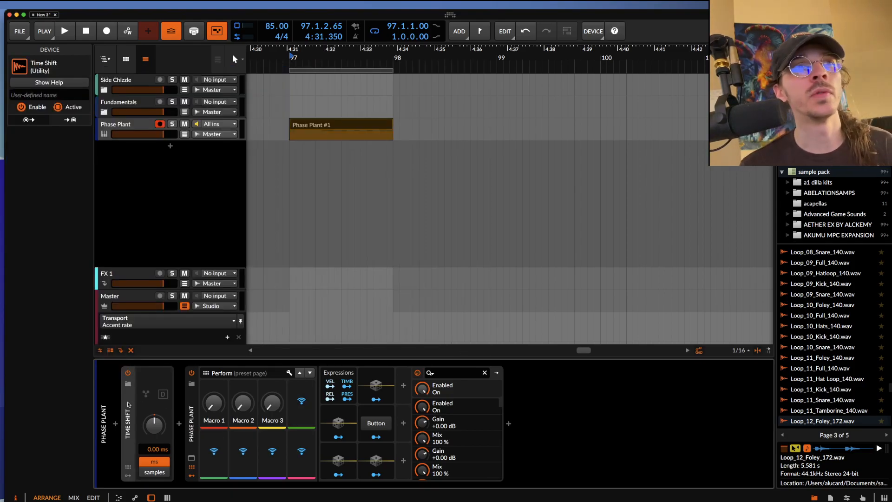
Place Time Shift after the Phase Plant device, set its shift to about 29.5 ms, and audition the delayed hi-hats
{"action": "left_click_drag", "start_coordinate": [129, 404], "coordinate": [509, 423]}
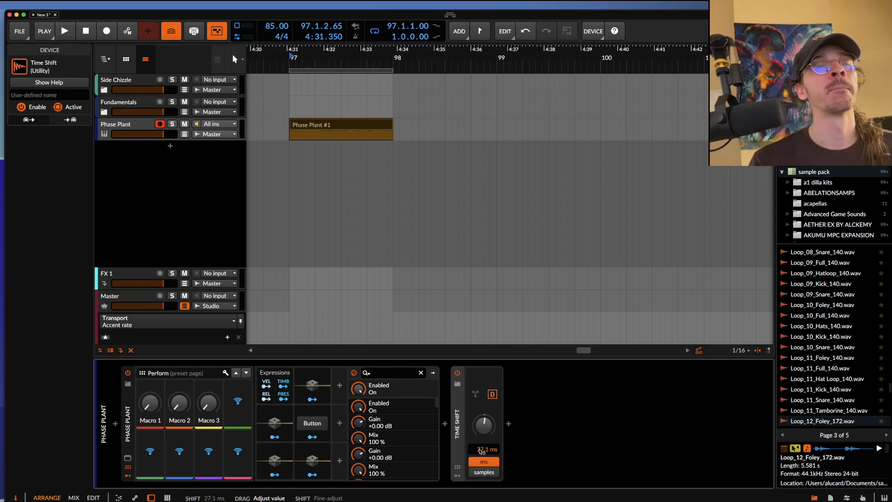
{"action": "key", "text": "space"}
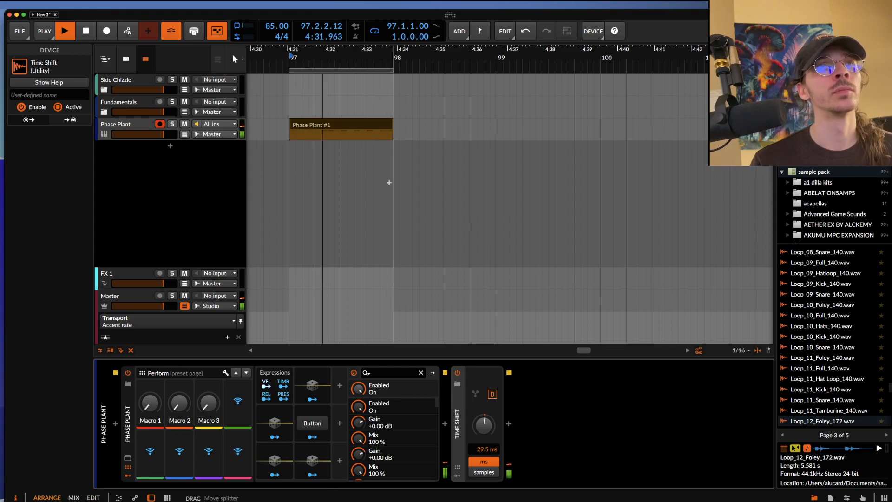
{"action": "key", "text": "space"}
Bounce the Phase Plant clip to audio and move the bounced clip to 98.1.1.00 on its new audio track
{"action": "left_click", "coordinate": [357, 125]}
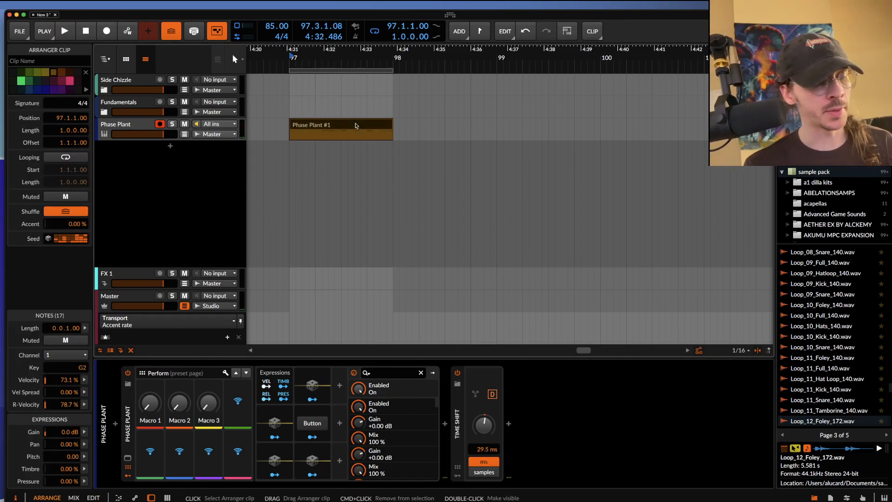
{"action": "key", "text": "super+b"}
{"action": "left_click_drag", "start_coordinate": [324, 147], "coordinate": [421, 147]}
{"action": "scroll", "coordinate": [421, 147], "scroll_direction": "up", "scroll_amount": 5}
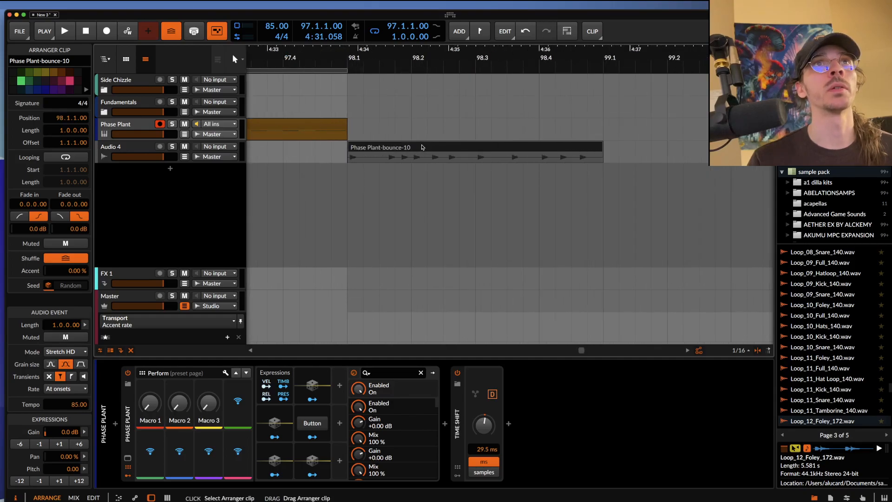
{"action": "scroll", "coordinate": [392, 147], "scroll_direction": "down", "scroll_amount": 3}
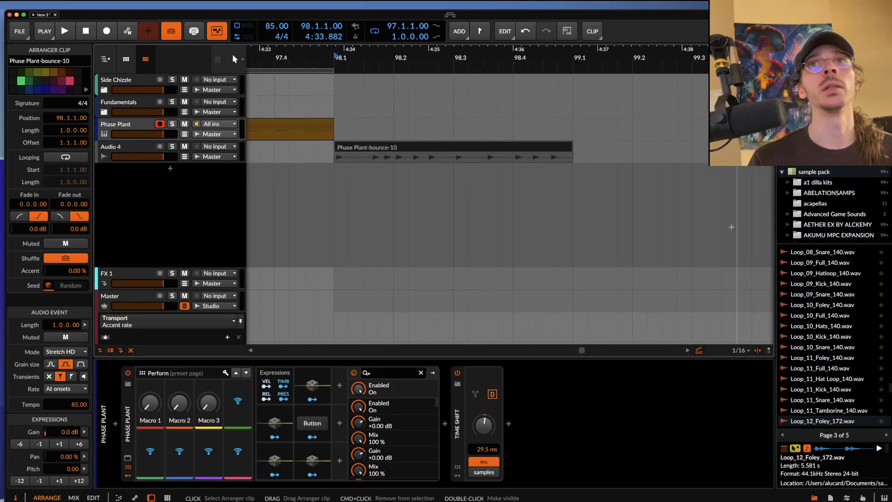
Search the sample browser for "kick" and audition the Kick (10).wav samples
{"action": "left_click", "coordinate": [831, 60]}
{"action": "type", "text": "kick"}
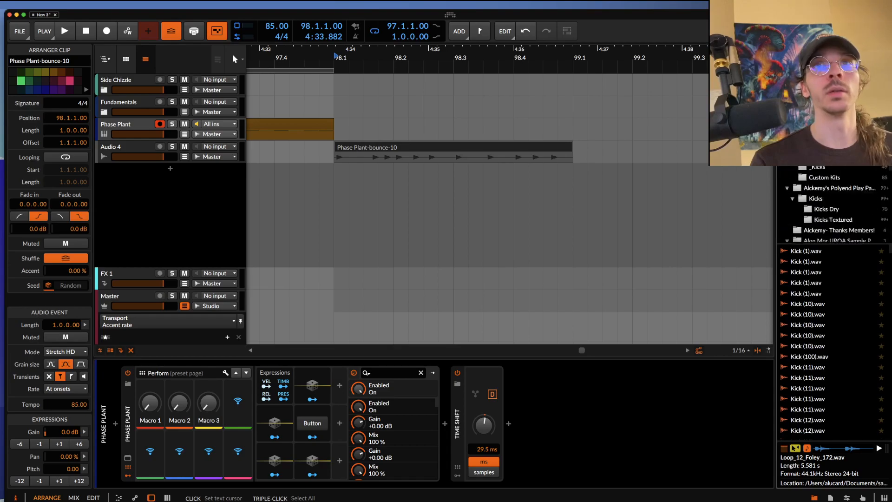
{"action": "left_click", "coordinate": [829, 327]}
{"action": "left_click", "coordinate": [816, 345]}
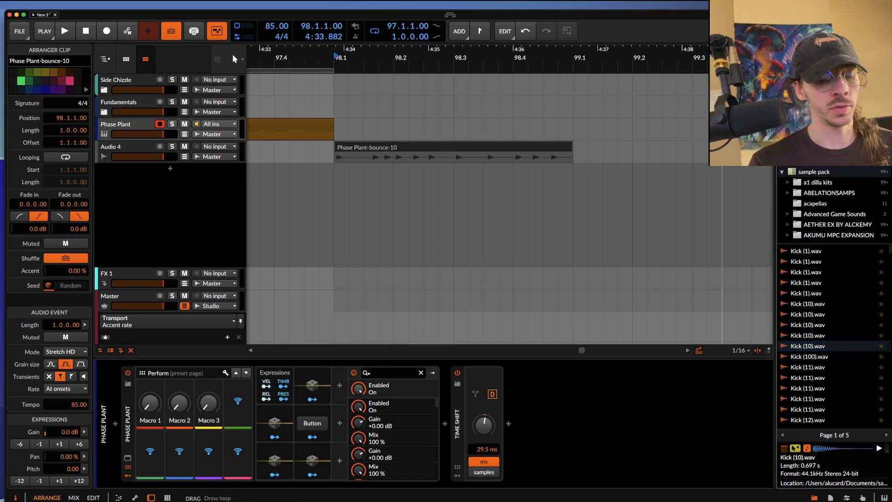
From the AETHER EX BY ALCKEMY sample folder, place ALCKEM DOOF16.wav on a new audio track at 98.1.1.00
{"action": "left_click", "coordinate": [838, 235]}
{"action": "left_click", "coordinate": [828, 325]}
{"action": "left_click_drag", "start_coordinate": [831, 329], "coordinate": [349, 174]}
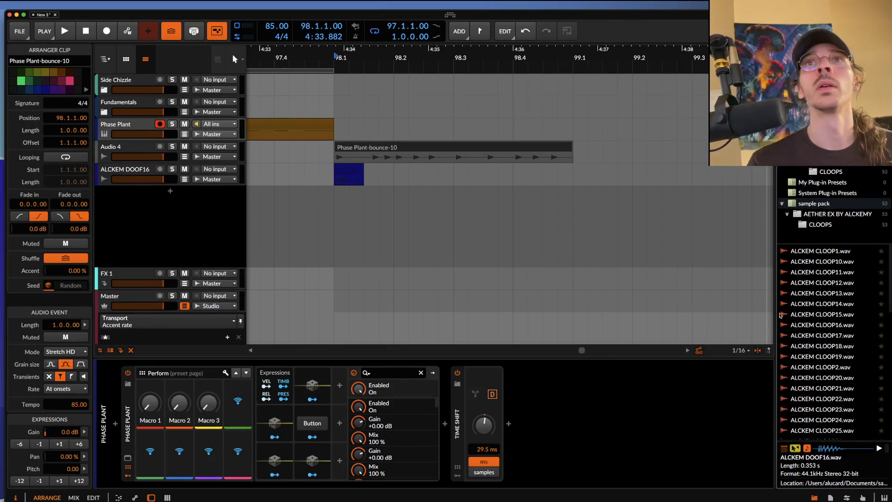
Audition the ALCKEM CLOOP samples and place ALCKEM CLOOP2.wav on a new audio track at 98.1.4.50
{"action": "left_click", "coordinate": [852, 314]}
{"action": "left_click", "coordinate": [831, 334]}
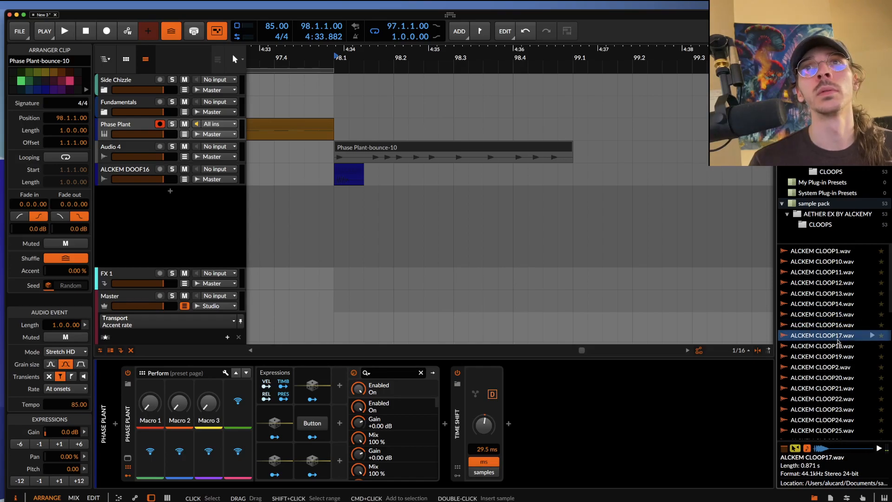
{"action": "left_click", "coordinate": [827, 368]}
{"action": "left_click_drag", "start_coordinate": [827, 372], "coordinate": [356, 196]}
{"action": "scroll", "coordinate": [396, 203], "scroll_direction": "up", "scroll_amount": 4}
{"action": "scroll", "coordinate": [439, 195], "scroll_direction": "up", "scroll_amount": 4}
{"action": "scroll", "coordinate": [378, 195], "scroll_direction": "up", "scroll_amount": 2}
{"action": "scroll", "coordinate": [355, 196], "scroll_direction": "down", "scroll_amount": 2}
Colour the ALCKEM CLOOP2 track green
{"action": "left_click", "coordinate": [123, 197]}
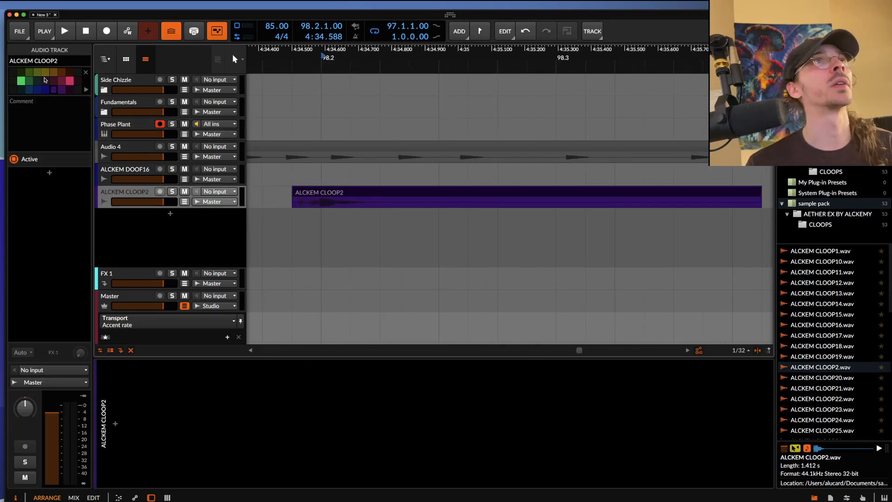
{"action": "left_click", "coordinate": [21, 82]}
{"action": "scroll", "coordinate": [410, 189], "scroll_direction": "down", "scroll_amount": 5}
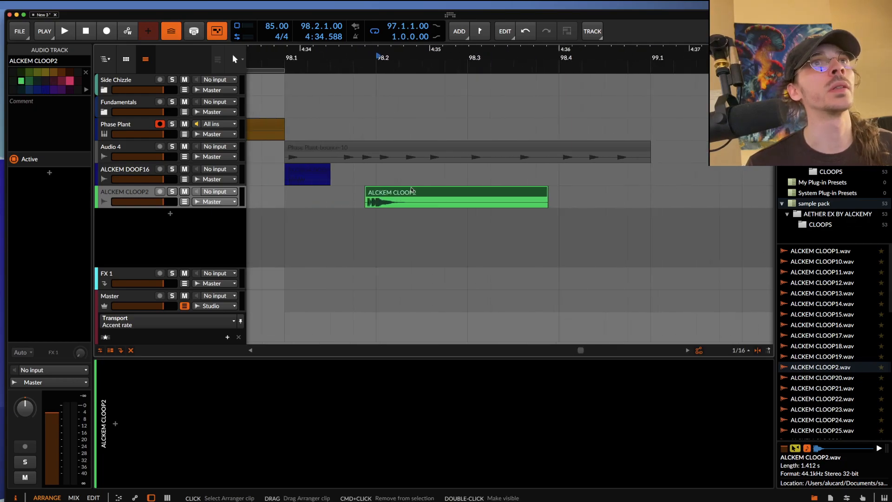
Insert Time Shift on the ALCKEM CLOOP2 track, set its shift to about -12.3 ms, and audition bar 98
{"action": "left_click", "coordinate": [115, 423]}
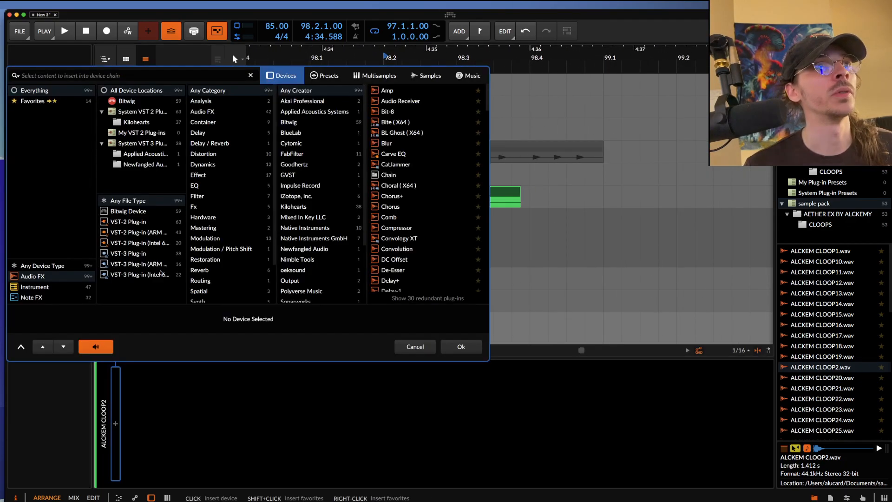
{"action": "type", "text": "time"}
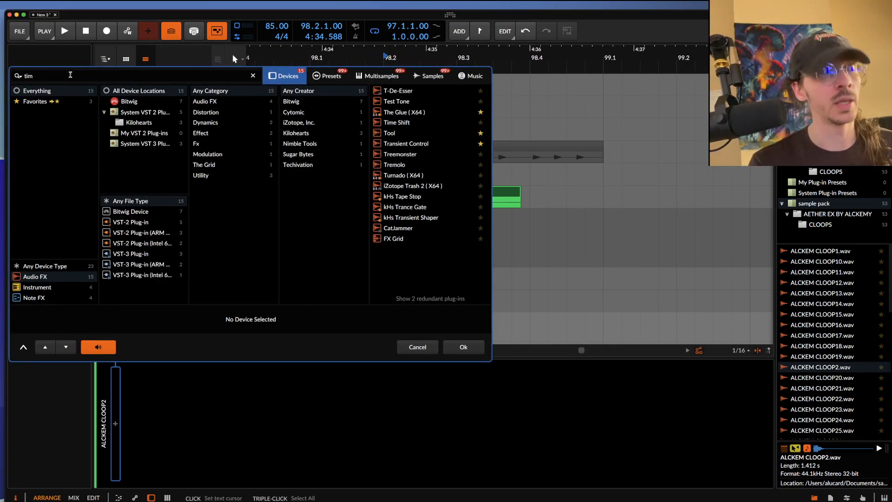
{"action": "left_click", "coordinate": [393, 94]}
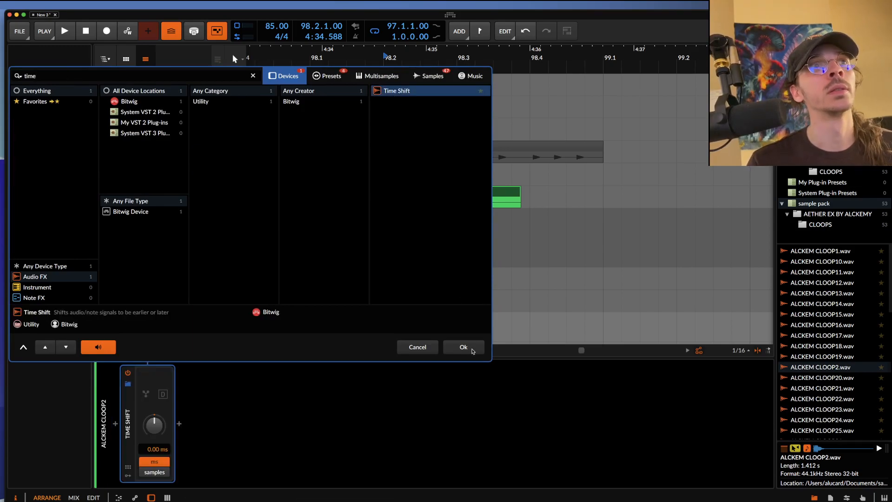
{"action": "left_click", "coordinate": [471, 348]}
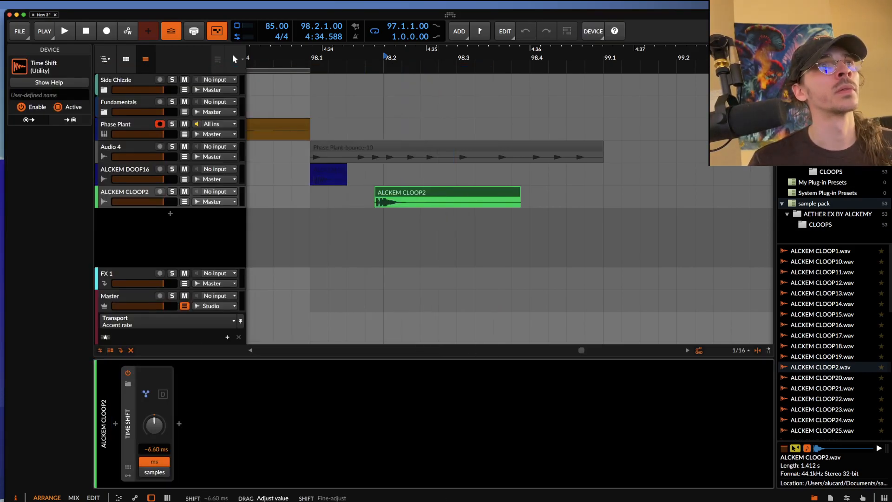
{"action": "key", "text": "space"}
{"action": "left_click", "coordinate": [330, 175]}
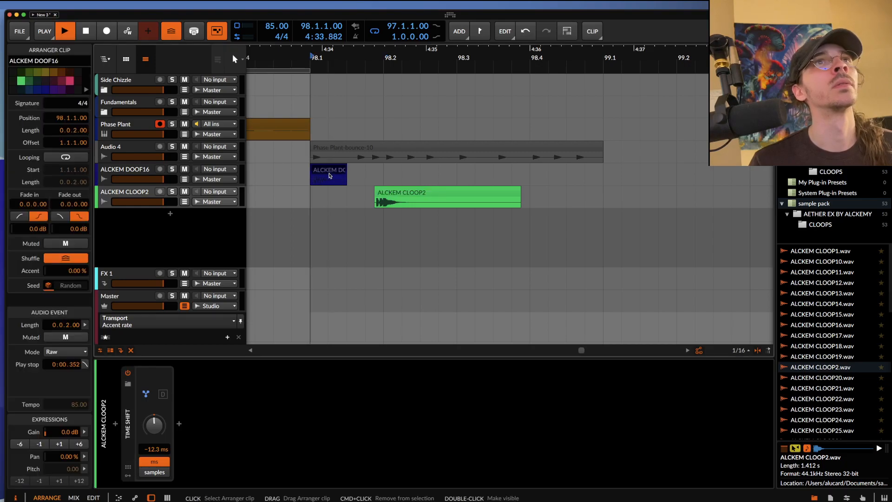
{"action": "key", "text": "space"}
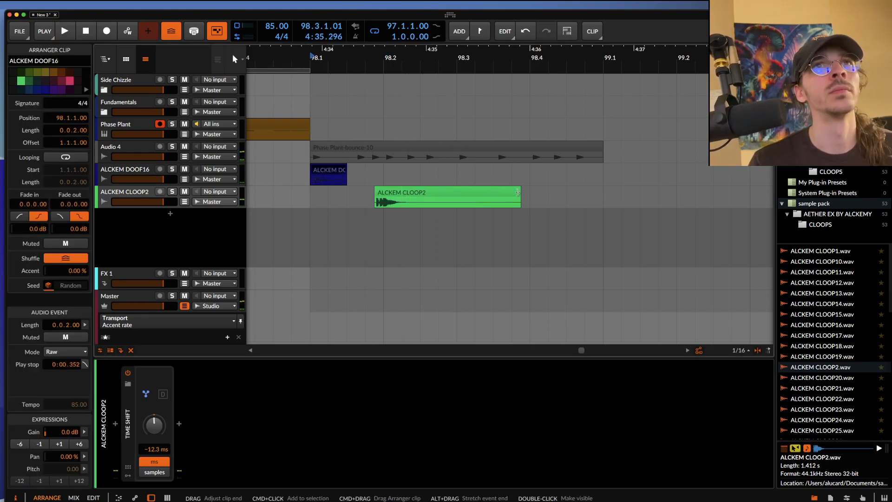
Shorten the ALCKEM CLOOP2 clip to end at 98.3.1.00 and duplicate its half bar into the second half of bar 98
{"action": "left_click_drag", "start_coordinate": [519, 189], "coordinate": [399, 193]}
{"action": "left_click_drag", "start_coordinate": [453, 198], "coordinate": [453, 198]}
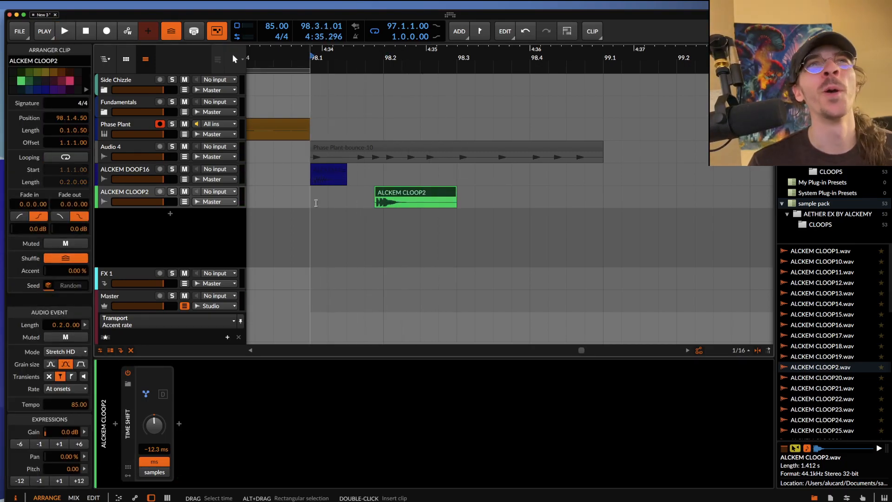
{"action": "left_click_drag", "start_coordinate": [316, 202], "coordinate": [456, 202]}
{"action": "key", "text": "ctrl+d"}
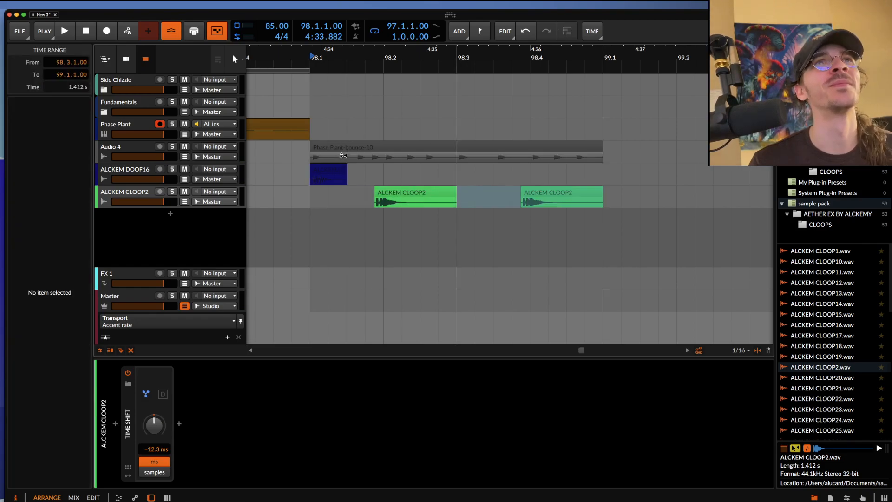
Duplicate the ALCKEM DOOF16 kick clip and move the copy to about 98.3.3, just before beat 98.4
{"action": "left_click", "coordinate": [330, 174]}
{"action": "key", "text": "ctrl+d"}
{"action": "left_click_drag", "start_coordinate": [330, 175], "coordinate": [490, 171]}
Set the loop region to bar 98, from 98.1.1.00 to 99.1.1.00, and audition the looped beat
{"action": "scroll", "coordinate": [516, 175], "scroll_direction": "up", "scroll_amount": 5}
{"action": "scroll", "coordinate": [489, 171], "scroll_direction": "down", "scroll_amount": 5}
{"action": "left_click_drag", "start_coordinate": [378, 160], "coordinate": [541, 192]}
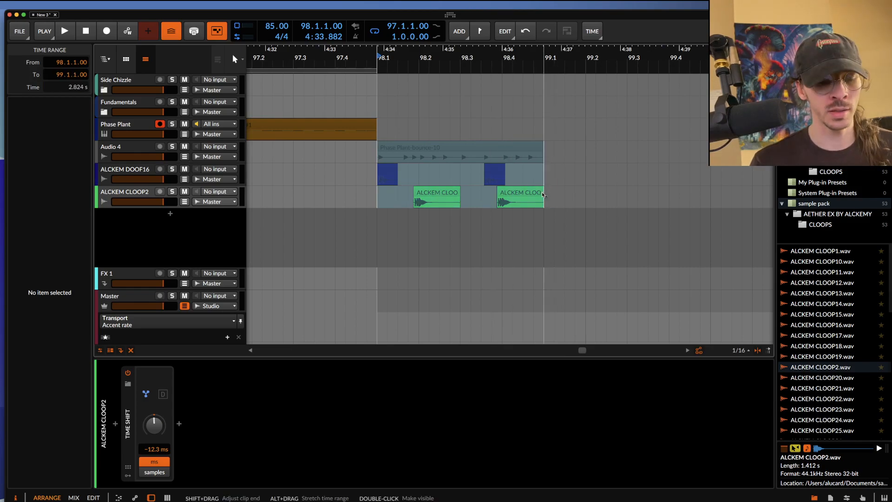
{"action": "key", "text": "super+l"}
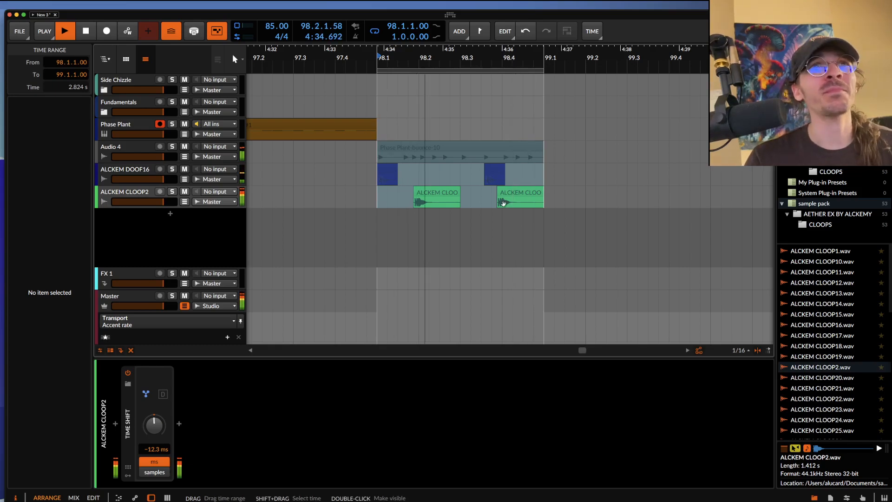
{"action": "left_click", "coordinate": [437, 191]}
{"action": "key", "text": "space"}
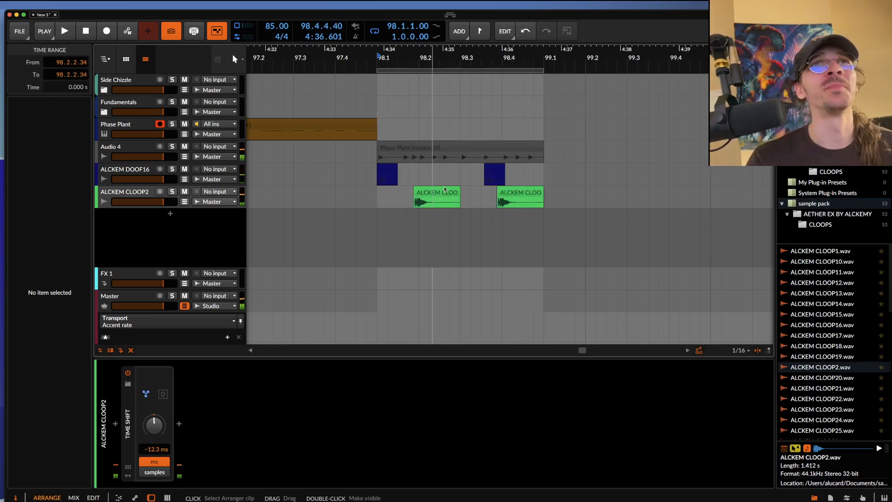
Switch the Phase Plant-bounce-10 clip to Repitch mode, stretch it to a length of 1.2.0.00, and play the loop
{"action": "left_click", "coordinate": [421, 147]}
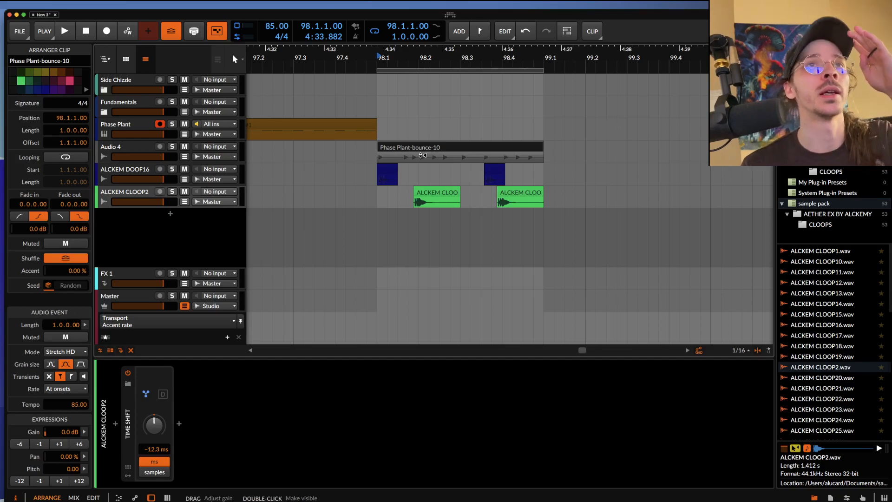
{"action": "left_click", "coordinate": [83, 350]}
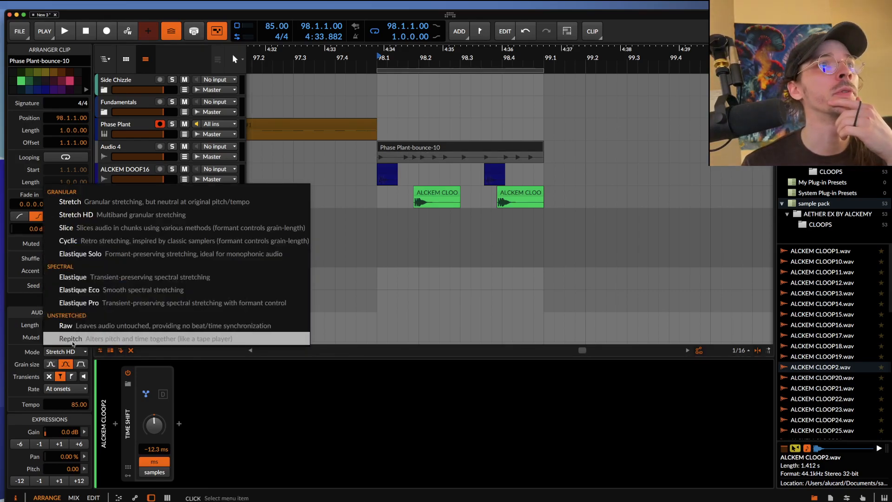
{"action": "left_click", "coordinate": [65, 339]}
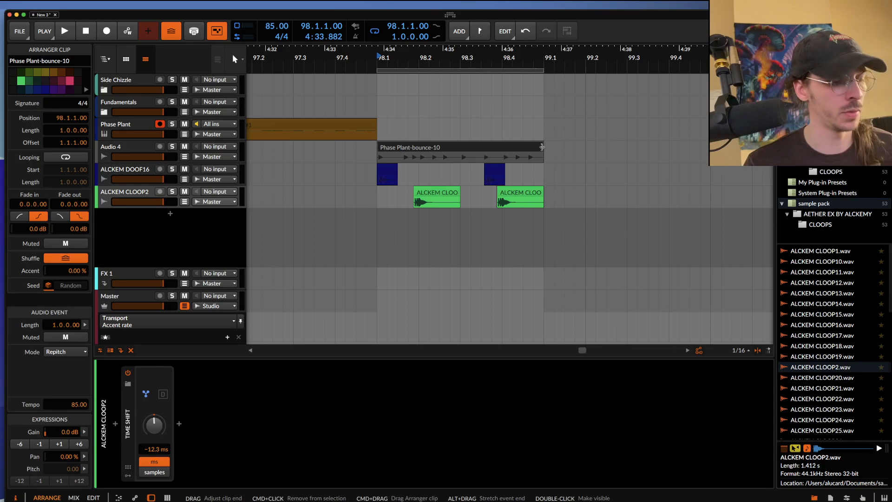
{"action": "left_click_drag", "start_coordinate": [541, 147], "coordinate": [626, 147]}
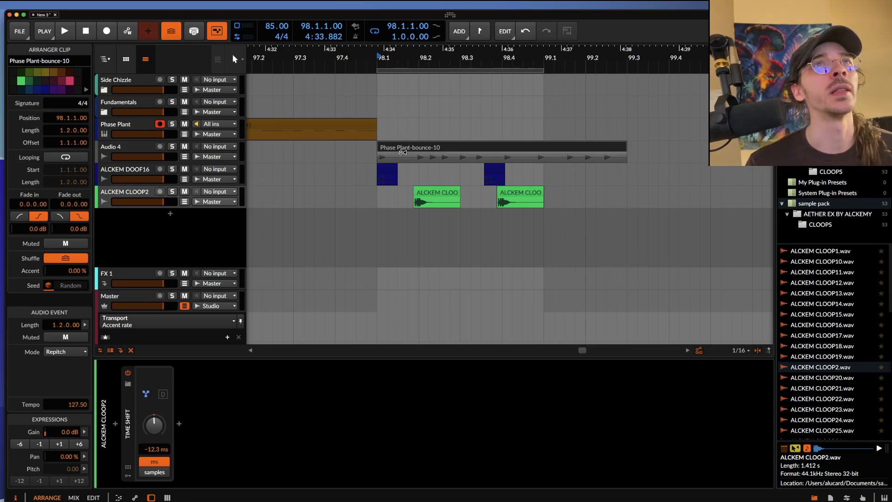
{"action": "key", "text": "space"}
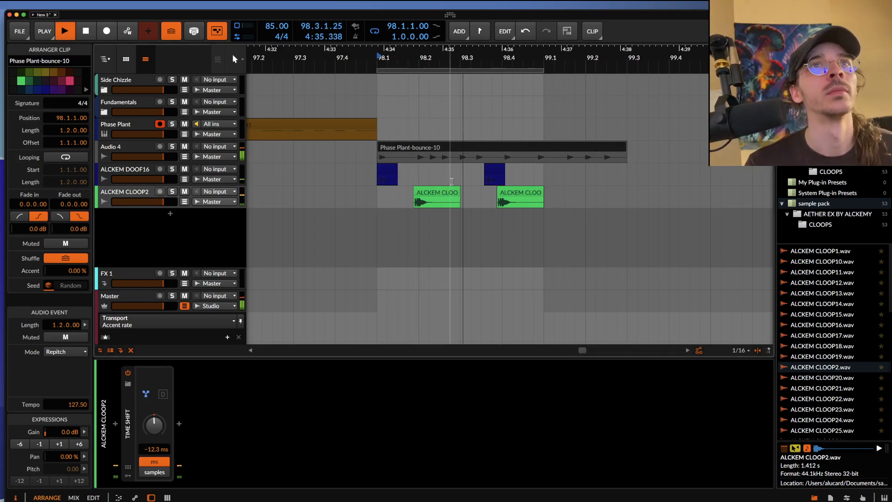
Split the stretched Phase Plant-bounce-10 clip at 98.4.4.00 and move its second part to 99.1.1.00
{"action": "scroll", "coordinate": [542, 139], "scroll_direction": "up", "scroll_amount": 2}
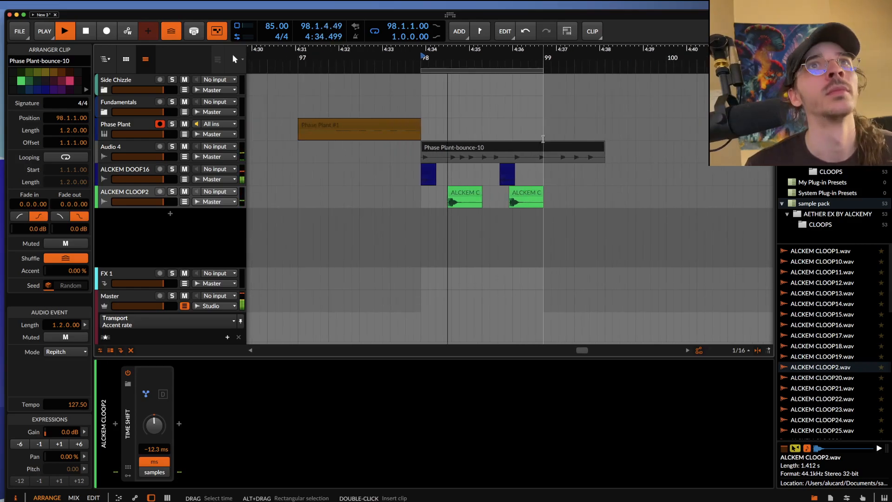
{"action": "scroll", "coordinate": [542, 138], "scroll_direction": "up", "scroll_amount": 2}
{"action": "left_click", "coordinate": [532, 157]}
{"action": "key", "text": "super+e"}
{"action": "left_click_drag", "start_coordinate": [543, 148], "coordinate": [560, 153]}
{"action": "scroll", "coordinate": [534, 151], "scroll_direction": "down", "scroll_amount": 2}
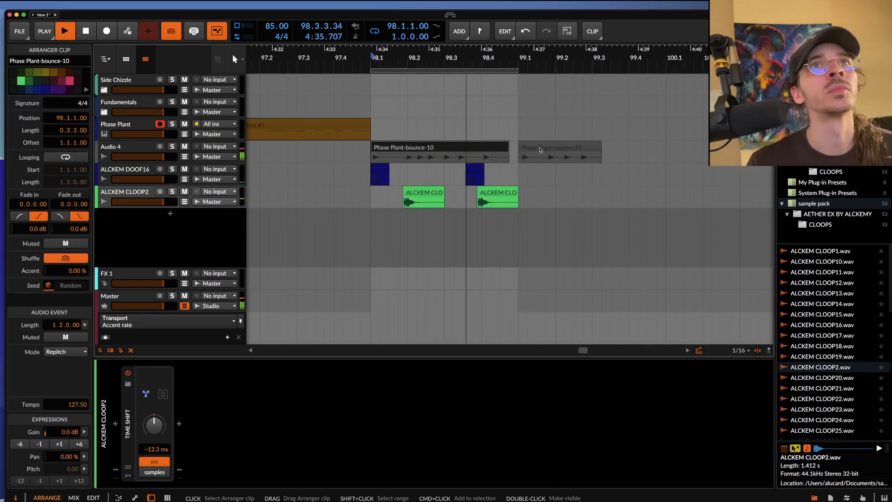
Stop playback and duplicate the ALCKEM DOOF16 and ALCKEM CLOOP2 clips of bar 98 into bar 99
{"action": "key", "text": "space"}
{"action": "left_click_drag", "start_coordinate": [364, 165], "coordinate": [523, 191]}
{"action": "key", "text": "super+d"}
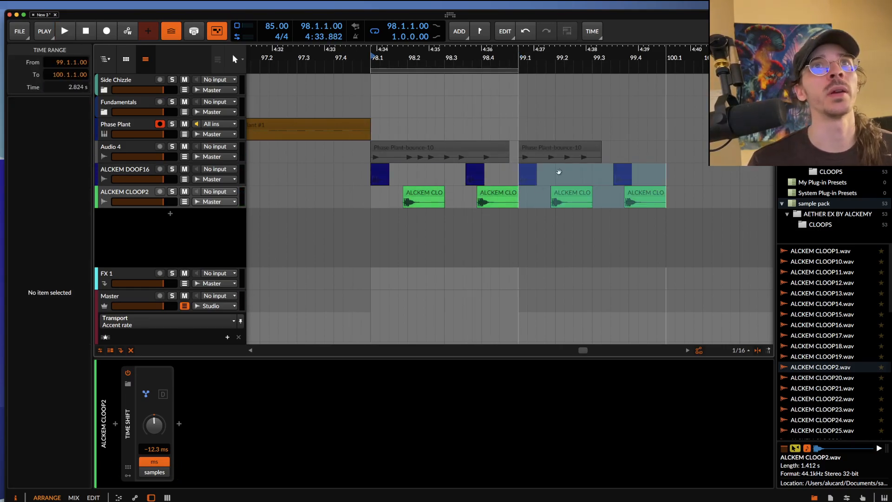
Trim the hi-hat clip at 99.1.1.00 to 0.2.0.00, duplicate it to 99.3.1.00, and extend the loop region to 2.0.0.00
{"action": "left_click", "coordinate": [601, 147]}
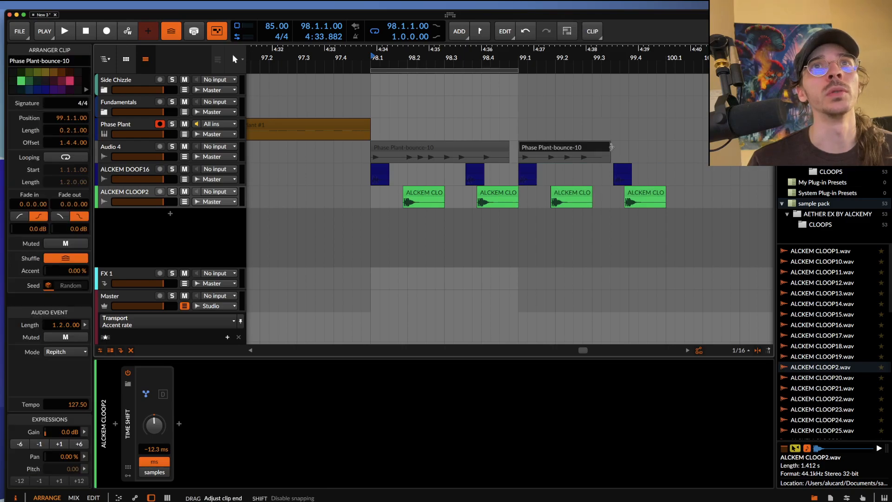
{"action": "key", "text": "super+d"}
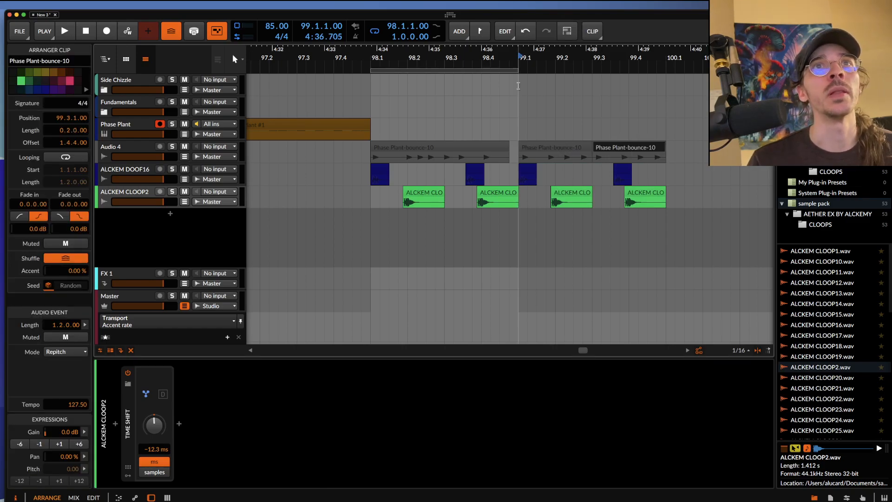
{"action": "left_click_drag", "start_coordinate": [517, 71], "coordinate": [665, 70]}
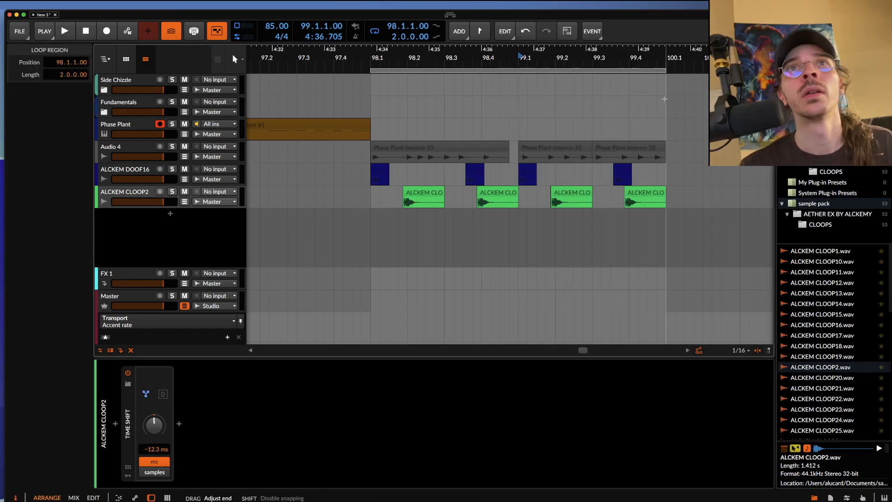
Move the last ALCKEM DOOF16 kick clip in bar 99 to 99.3.1.43 and audition the two-bar loop
{"action": "scroll", "coordinate": [631, 172], "scroll_direction": "up", "scroll_amount": 5}
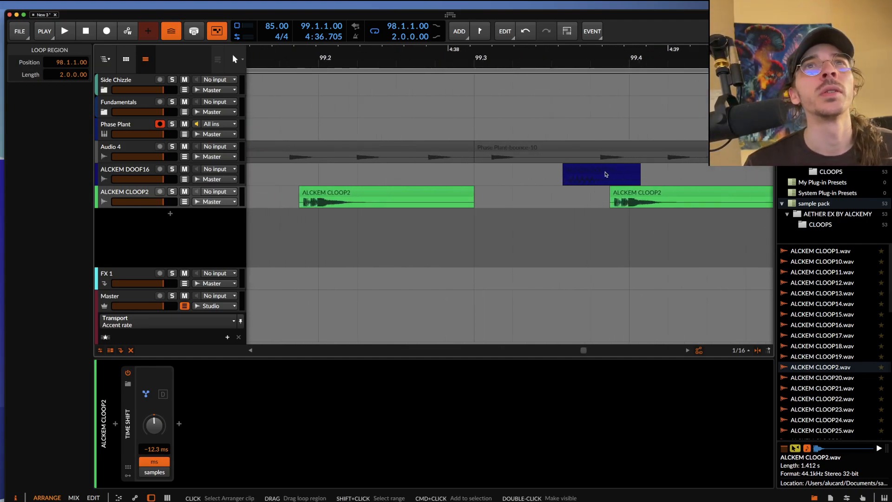
{"action": "left_click_drag", "start_coordinate": [605, 171], "coordinate": [534, 178]}
{"action": "scroll", "coordinate": [534, 177], "scroll_direction": "down", "scroll_amount": 6}
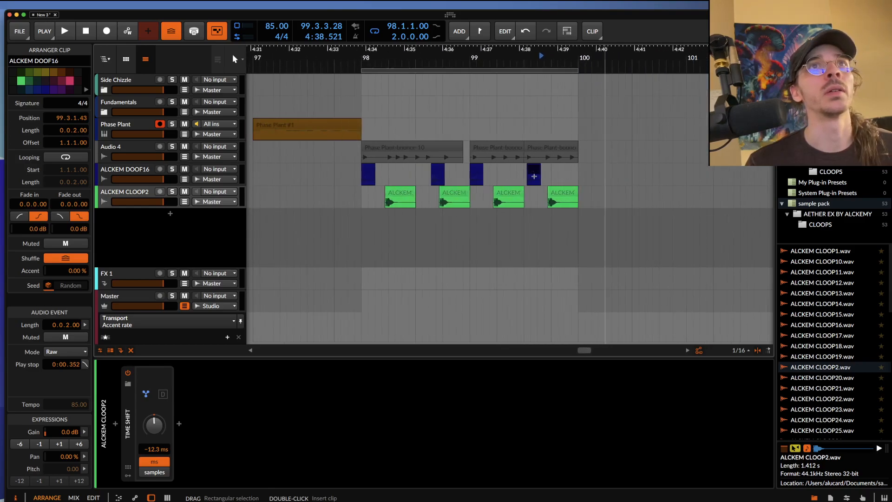
{"action": "scroll", "coordinate": [535, 177], "scroll_direction": "left", "scroll_amount": 2}
{"action": "left_click", "coordinate": [405, 148]}
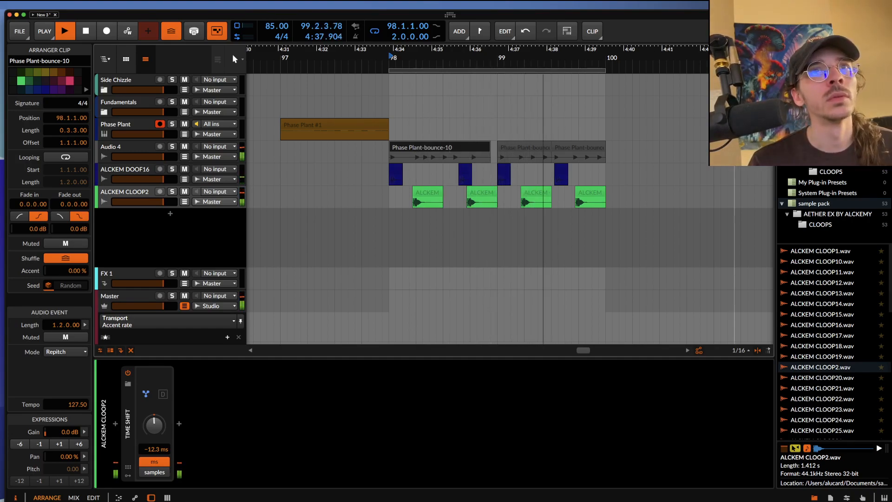
{"action": "scroll", "coordinate": [563, 166], "scroll_direction": "up", "scroll_amount": 3}
{"action": "scroll", "coordinate": [563, 166], "scroll_direction": "up", "scroll_amount": 2}
{"action": "key", "text": "space"}
Move the last ALCKEM DOOF16 kick clip to 99.3.4.26 and shorten it to a length of 0.0.0.73
{"action": "left_click", "coordinate": [563, 167]}
{"action": "left_click_drag", "start_coordinate": [564, 168], "coordinate": [636, 173]}
{"action": "scroll", "coordinate": [635, 172], "scroll_direction": "up", "scroll_amount": 2}
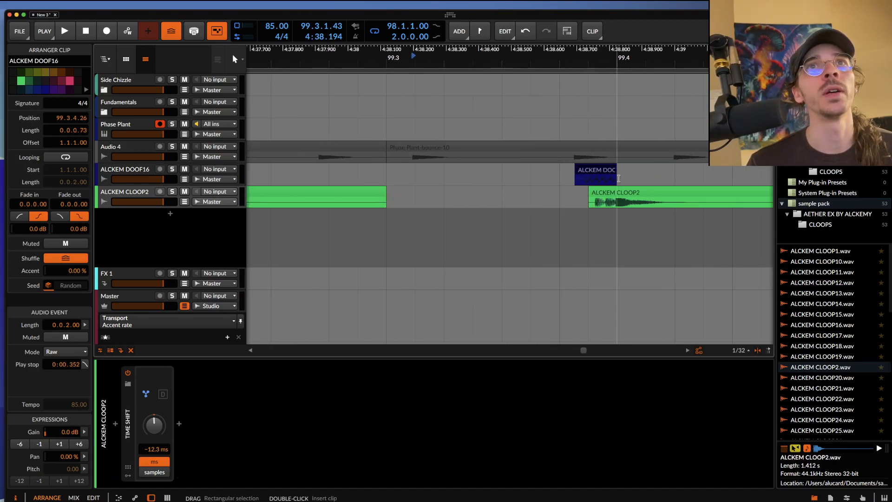
{"action": "scroll", "coordinate": [586, 180], "scroll_direction": "down", "scroll_amount": 3}
Audition the two-bar loop from 99.1.1.00 and again from 98.1.1.00, checking the kick and hi-hat timing
{"action": "left_click", "coordinate": [365, 171]}
{"action": "scroll", "coordinate": [364, 172], "scroll_direction": "up", "scroll_amount": 3}
{"action": "key", "text": "space"}
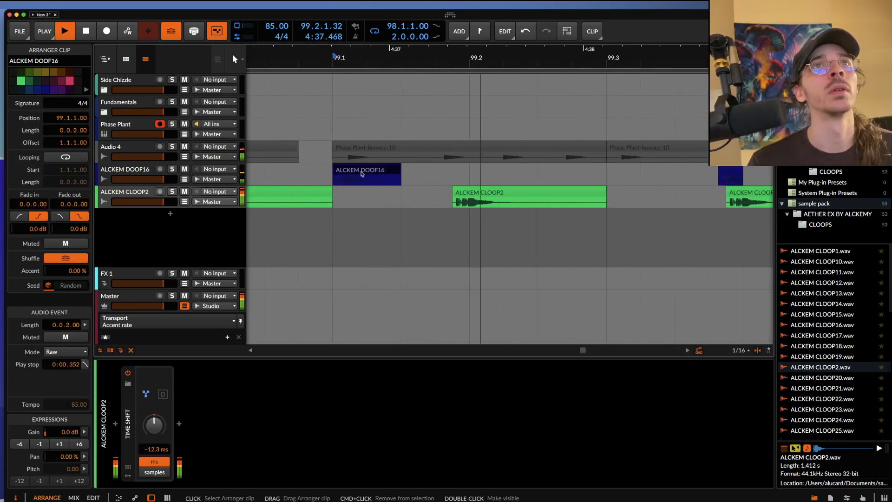
{"action": "scroll", "coordinate": [361, 172], "scroll_direction": "down", "scroll_amount": 3}
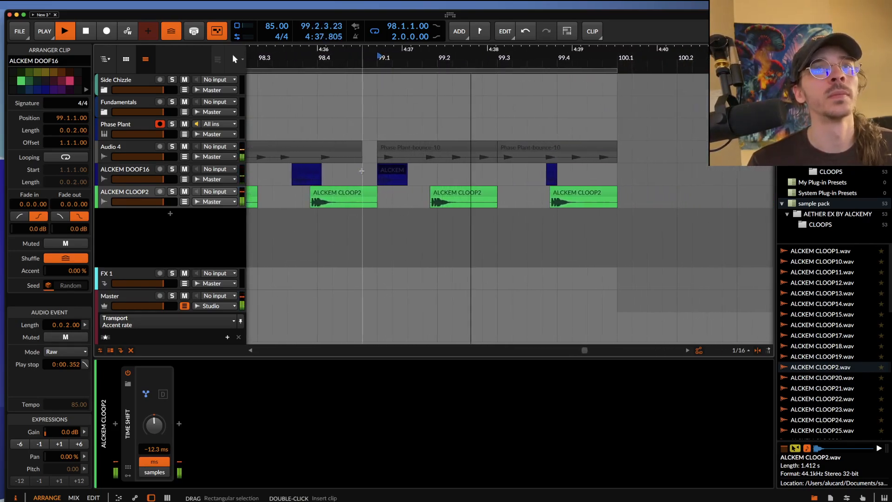
{"action": "scroll", "coordinate": [361, 171], "scroll_direction": "down", "scroll_amount": 3}
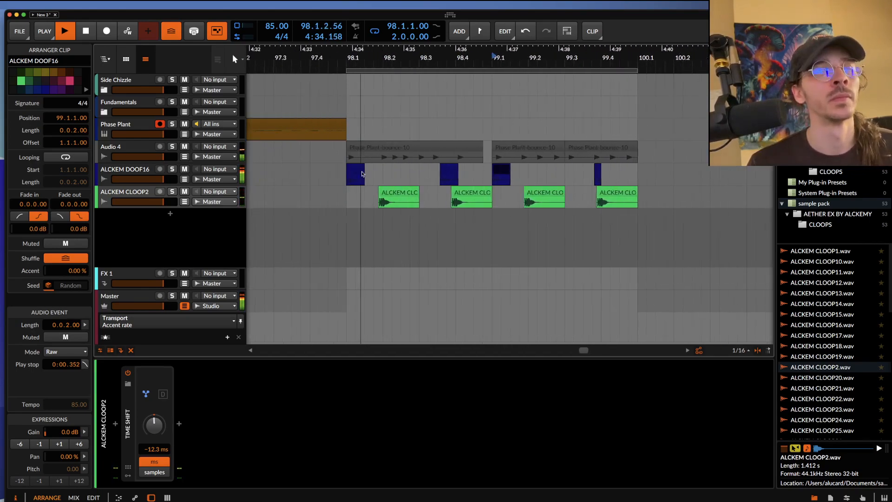
{"action": "left_click", "coordinate": [494, 153]}
{"action": "scroll", "coordinate": [494, 154], "scroll_direction": "down", "scroll_amount": 3}
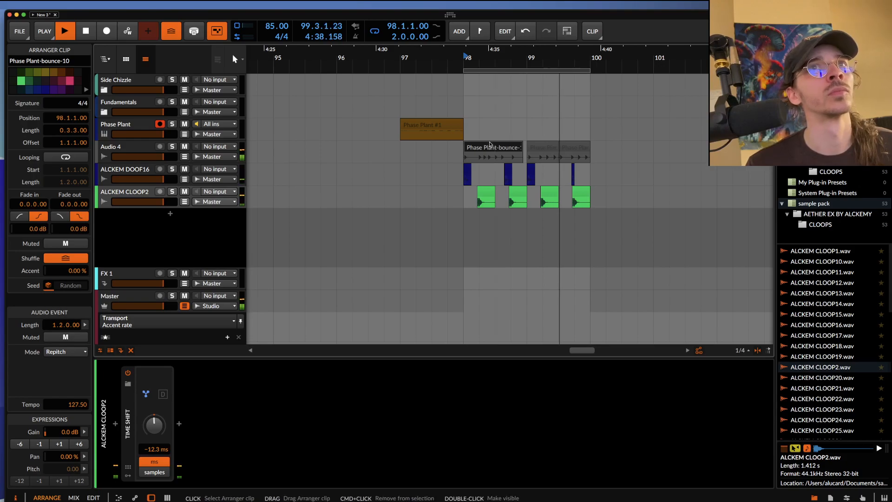
{"action": "key", "text": "space"}
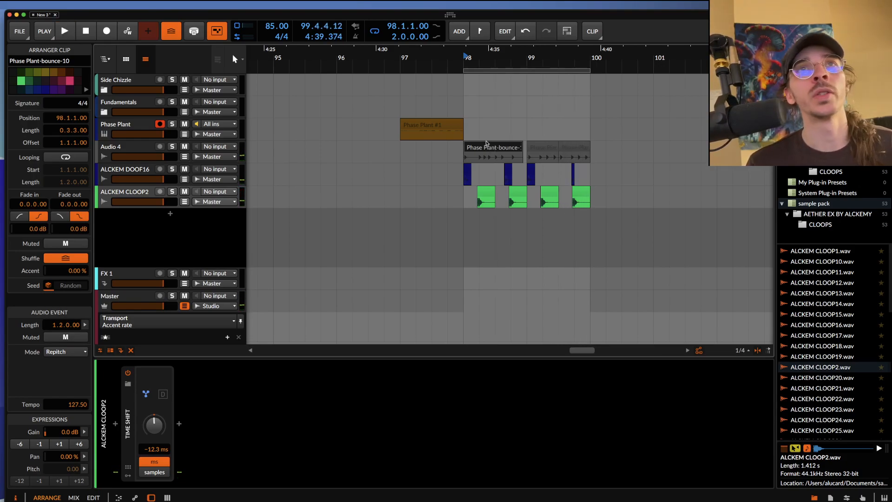
Select the Phase Plant clip at 97.1.1.00 and open its synth to inspect the hi-hat patch
{"action": "left_click", "coordinate": [436, 130]}
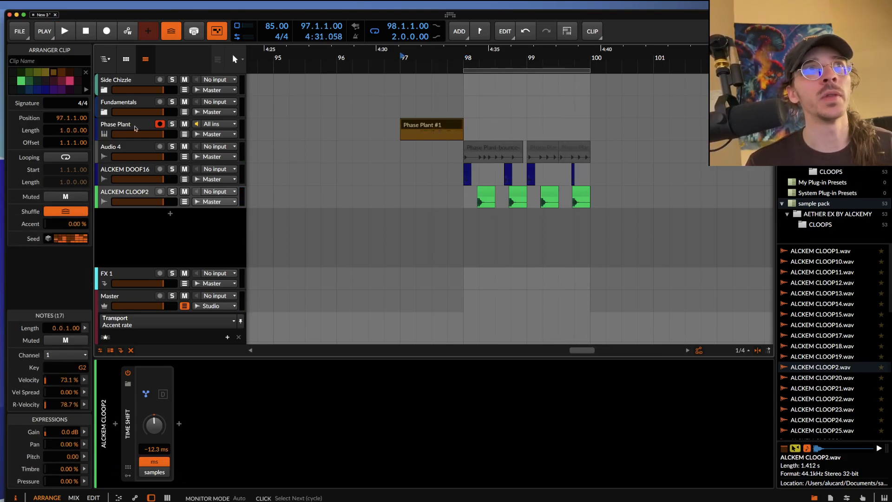
{"action": "left_click", "coordinate": [129, 460]}
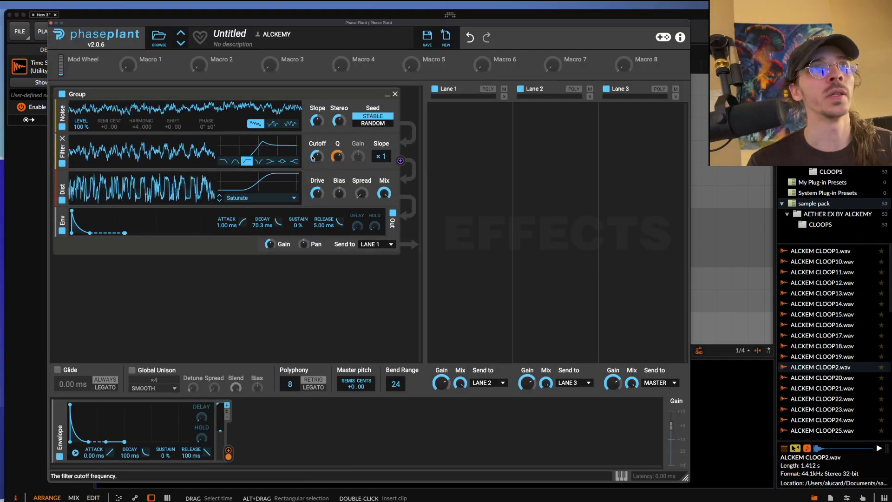
{"action": "left_click", "coordinate": [52, 23]}
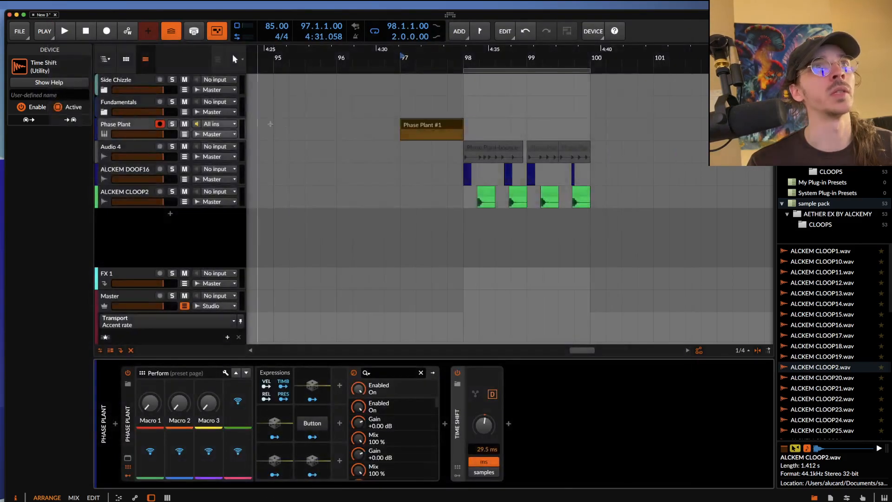
Select all G2 notes in the Phase Plant clip and set their chance operator to 53.3 %
{"action": "double_click", "coordinate": [421, 125]}
{"action": "left_click_drag", "start_coordinate": [205, 384], "coordinate": [740, 425]}
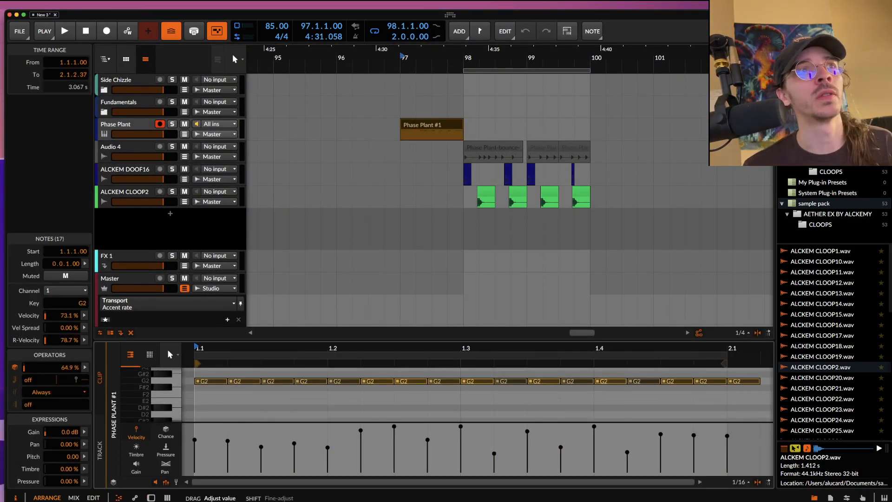
{"action": "left_click_drag", "start_coordinate": [66, 368], "coordinate": [66, 371]}
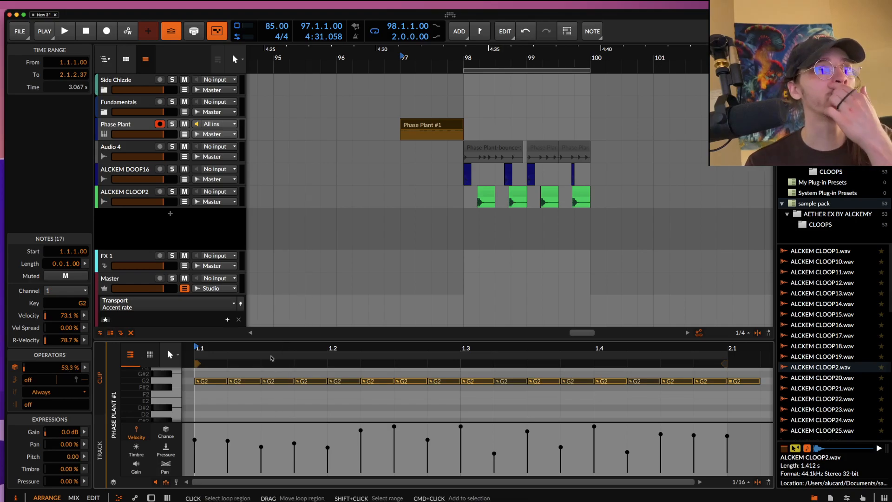
Randomise the selected notes' velocities with chaos, scale the spread to 64.7 %, and lower the mean to 34.2 %
{"action": "left_click", "coordinate": [85, 316]}
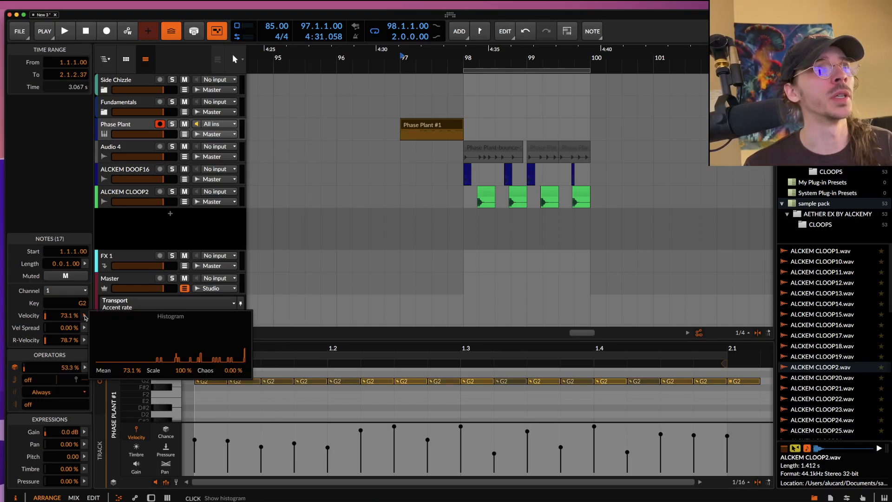
{"action": "left_click_drag", "start_coordinate": [232, 370], "coordinate": [232, 342]}
{"action": "left_click_drag", "start_coordinate": [183, 370], "coordinate": [183, 390]}
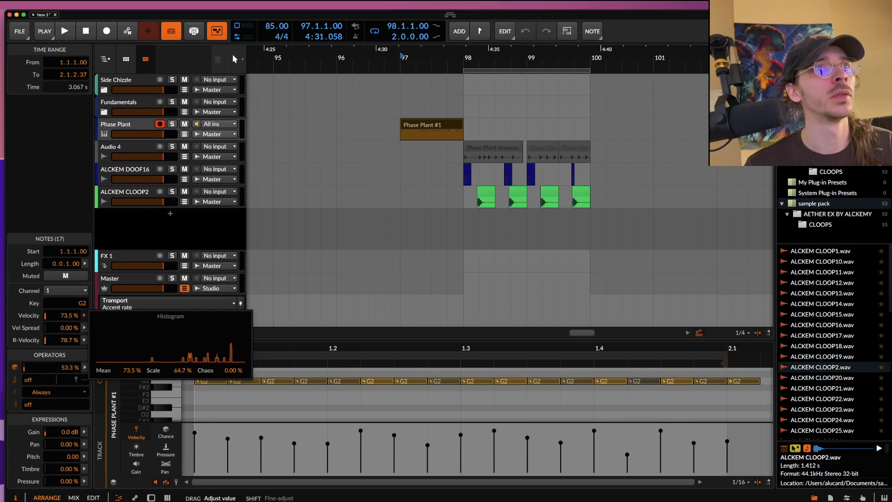
{"action": "left_click_drag", "start_coordinate": [139, 371], "coordinate": [139, 394]}
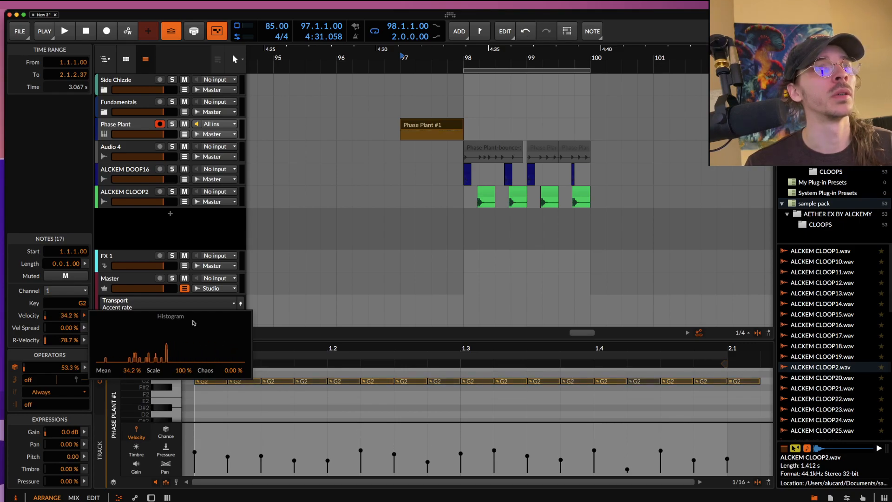
{"action": "left_click", "coordinate": [54, 206]}
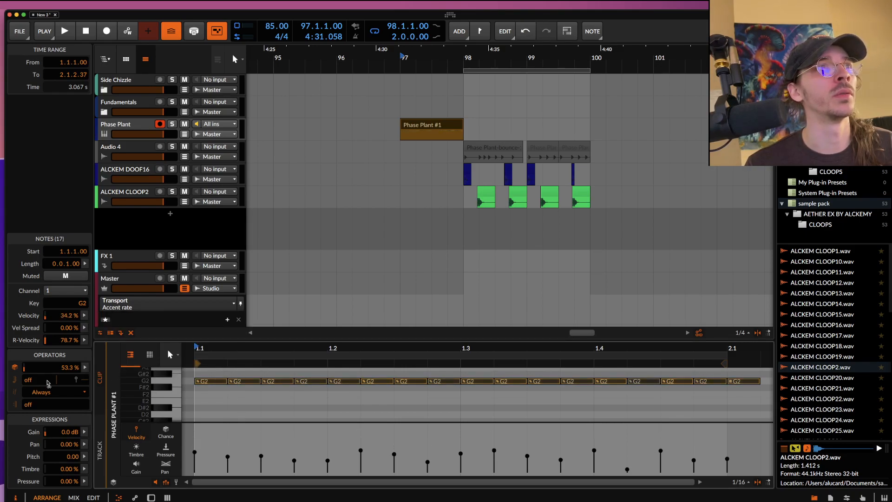
Audition the Phase Plant clip from 97.1.1.00 to hear the quieter, chance-based hi-hat pattern
{"action": "left_click", "coordinate": [437, 126]}
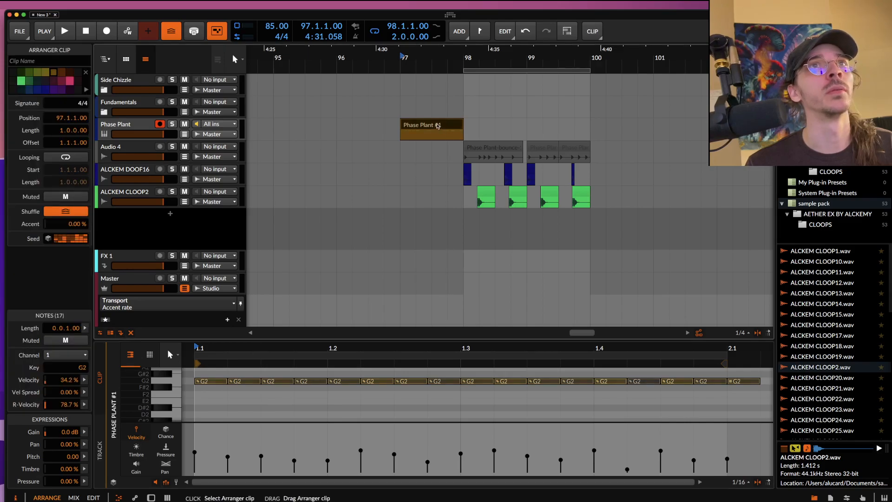
{"action": "key", "text": "space"}
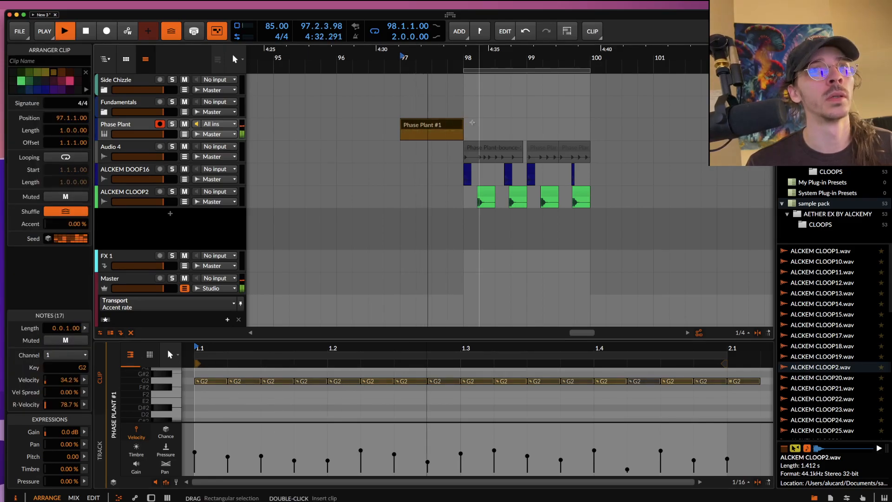
{"action": "key", "text": "space"}
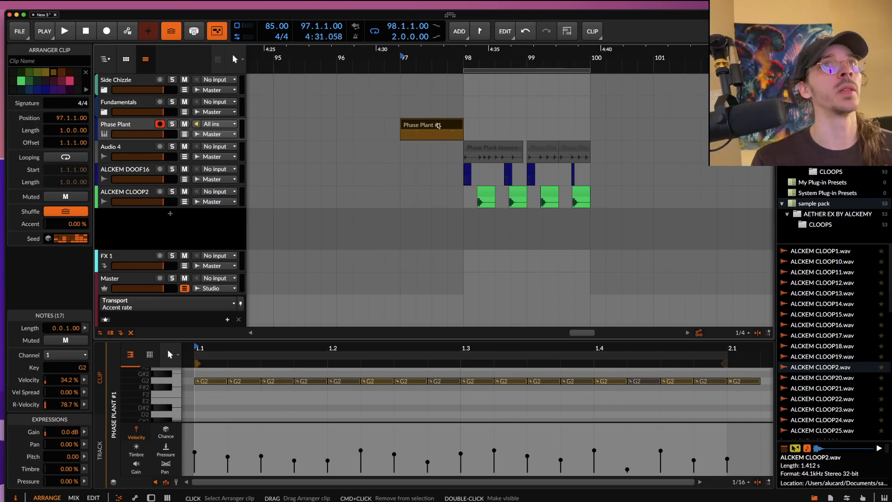
Bounce the Phase Plant clip to audio, place the bounce at 98.1.1.00 above the existing hats, and set its pitch to 12.00
{"action": "key", "text": "super+b"}
{"action": "key", "text": "Return"}
{"action": "left_click_drag", "start_coordinate": [417, 151], "coordinate": [477, 147]}
{"action": "left_click", "coordinate": [481, 150]}
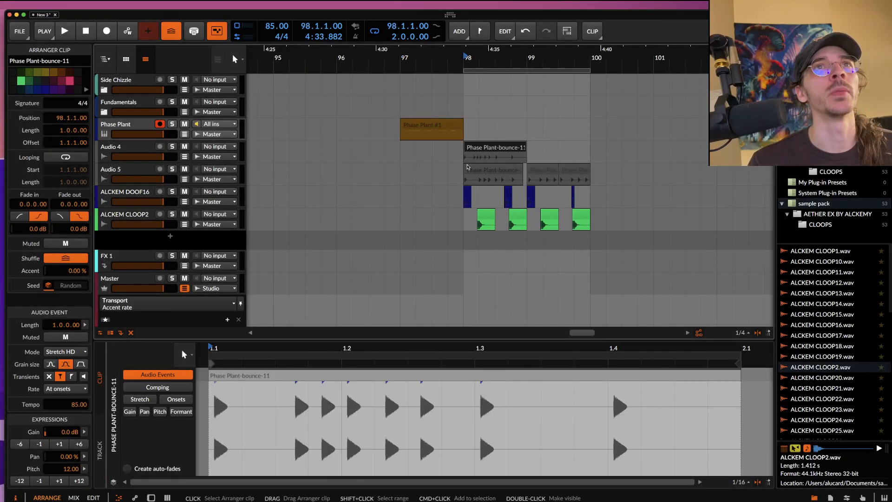
Remove 98.1.4.57 to 98.2.2.00 from the original hi-hat bounce, trim the new bounce's start to 98.1.3.44, and audition the result
{"action": "scroll", "coordinate": [473, 150], "scroll_direction": "up", "scroll_amount": 6}
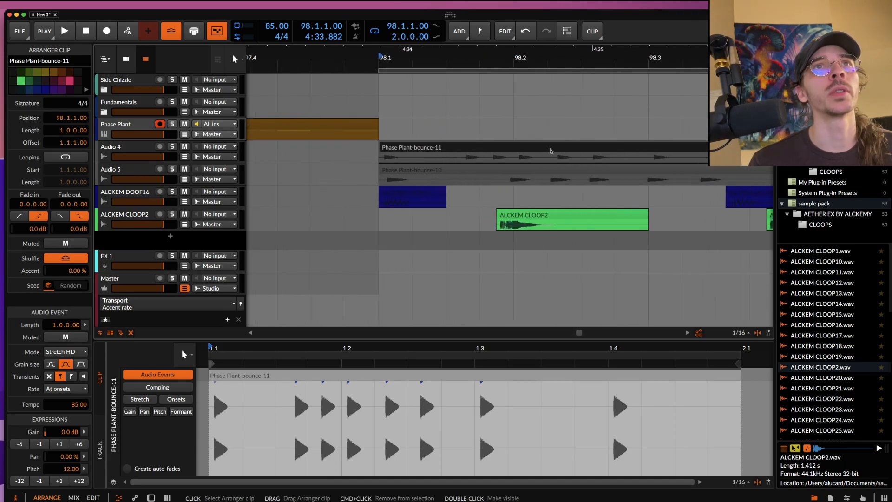
{"action": "scroll", "coordinate": [500, 178], "scroll_direction": "down", "scroll_amount": 4}
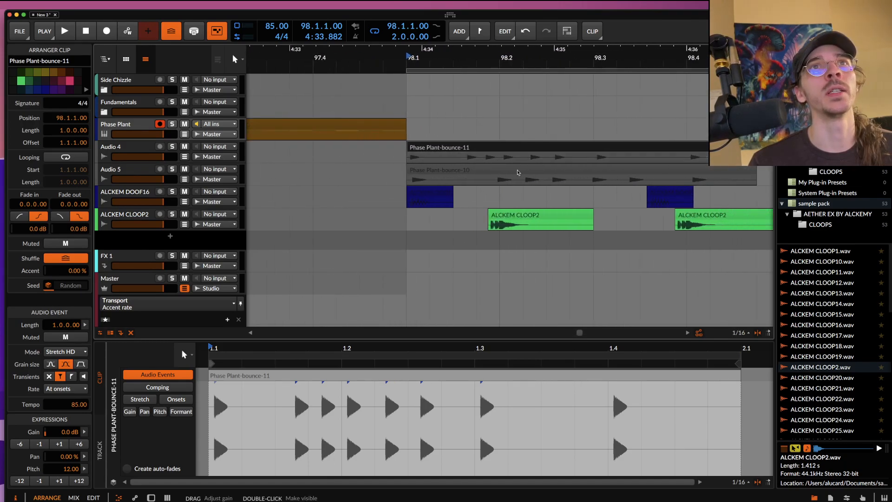
{"action": "left_click_drag", "start_coordinate": [491, 181], "coordinate": [523, 181]}
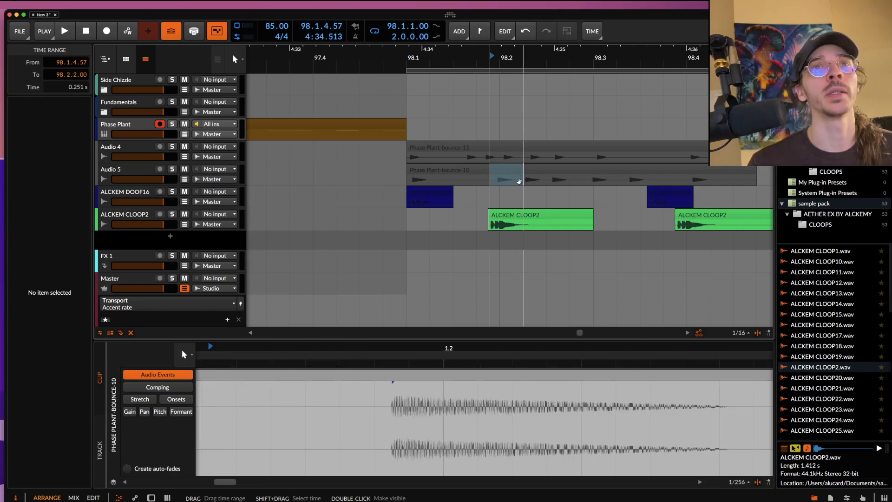
{"action": "left_click_drag", "start_coordinate": [408, 151], "coordinate": [464, 151]}
{"action": "left_click", "coordinate": [433, 170]}
{"action": "key", "text": "space"}
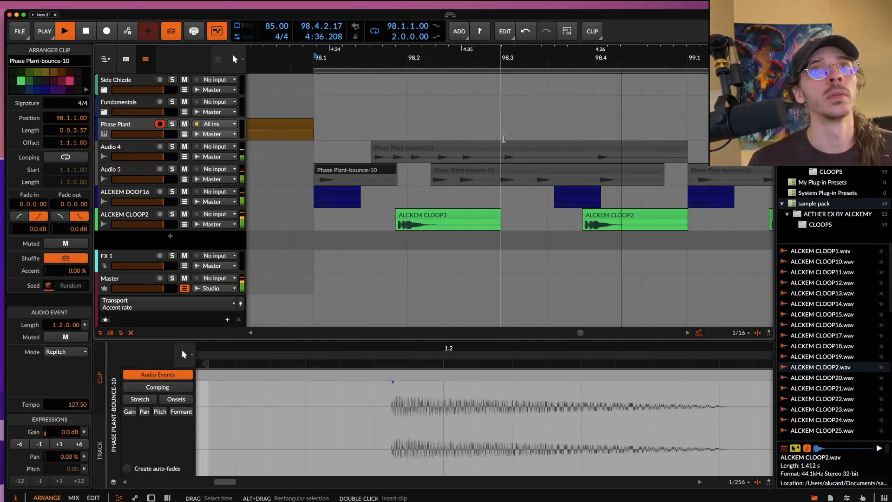
{"action": "key", "text": "space"}
Split the new bounce at 98.2.2.00 and 98.3.1.00, and move the middle piece to 98.4.3.00, clearing the material from 98.4.1.00
{"action": "left_click", "coordinate": [450, 161]}
{"action": "left_click_drag", "start_coordinate": [439, 158], "coordinate": [509, 157]}
{"action": "key", "text": "super+e"}
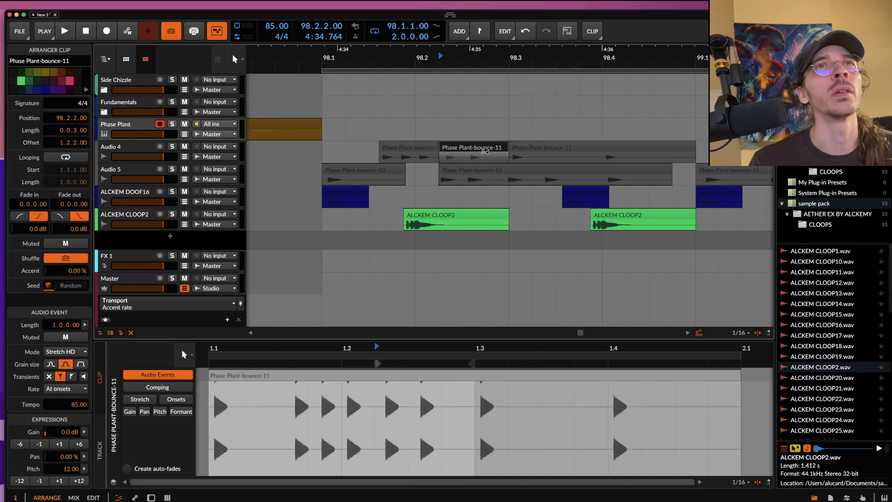
{"action": "left_click_drag", "start_coordinate": [635, 151], "coordinate": [680, 151]}
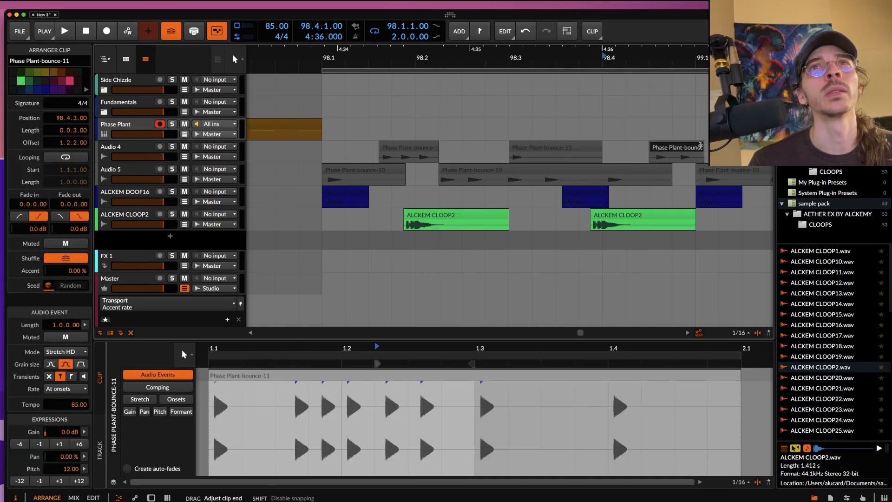
Set the loop region to 98.1.1.00 with a length of 1.0.0.00 and audition the layered hi-hat tracks
{"action": "left_click", "coordinate": [322, 156]}
{"action": "left_click_drag", "start_coordinate": [322, 156], "coordinate": [695, 239]}
{"action": "key", "text": "space"}
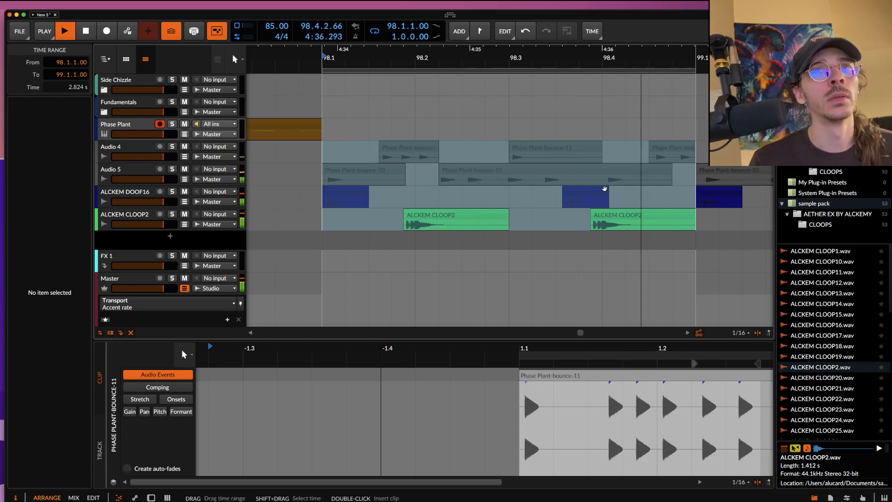
{"action": "scroll", "coordinate": [413, 145], "scroll_direction": "up", "scroll_amount": 2}
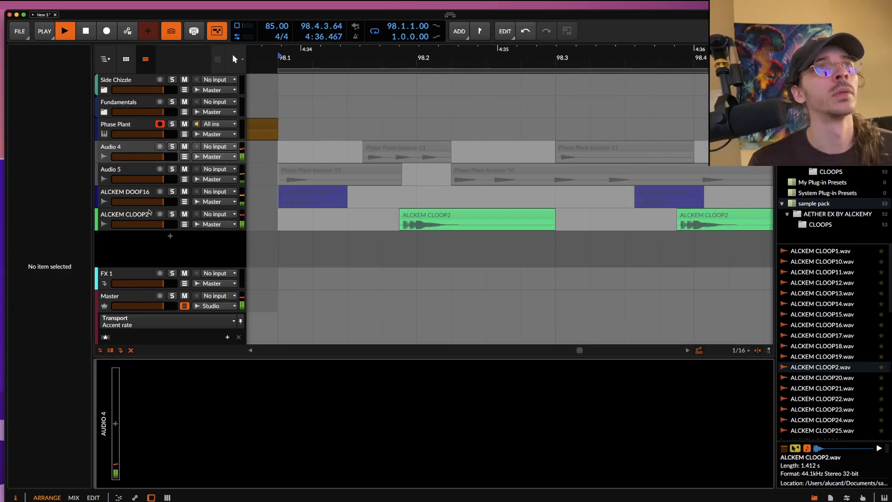
{"action": "left_click", "coordinate": [130, 171]}
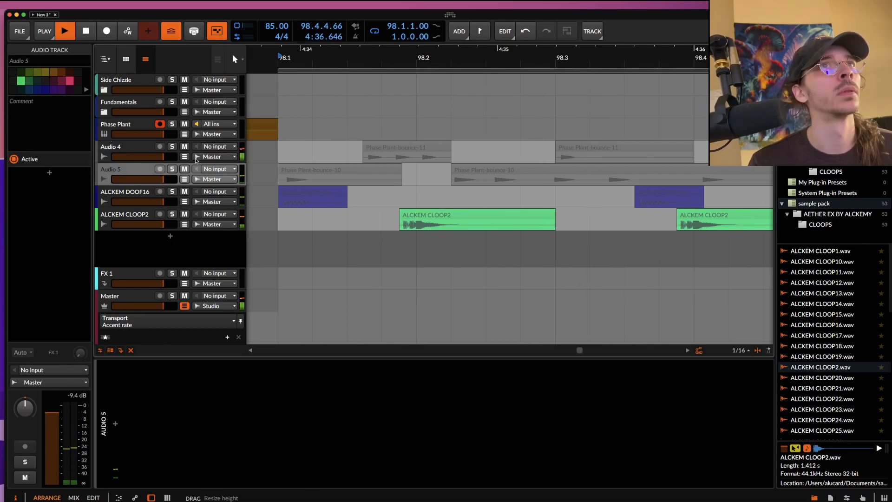
{"action": "left_click", "coordinate": [116, 149]}
Select the three Phase Plant-bounce-11 clips in bar 98, set their stretch mode to Slice, and play the loop
{"action": "left_click", "coordinate": [379, 143]}
{"action": "left_click", "coordinate": [385, 147]}
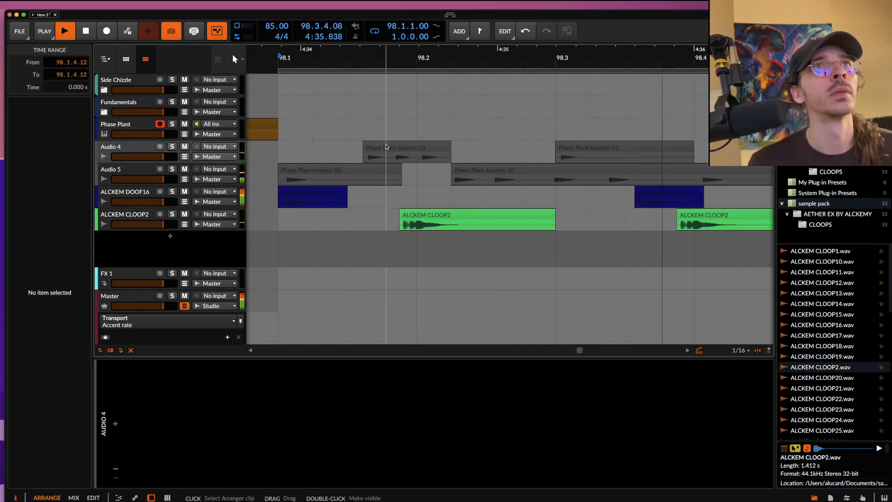
{"action": "left_click", "coordinate": [392, 147]}
{"action": "left_click", "coordinate": [596, 149], "text": "super"}
{"action": "scroll", "coordinate": [597, 149], "scroll_direction": "right", "scroll_amount": 5}
{"action": "left_click", "coordinate": [592, 149], "text": "super"}
{"action": "left_click", "coordinate": [63, 352]}
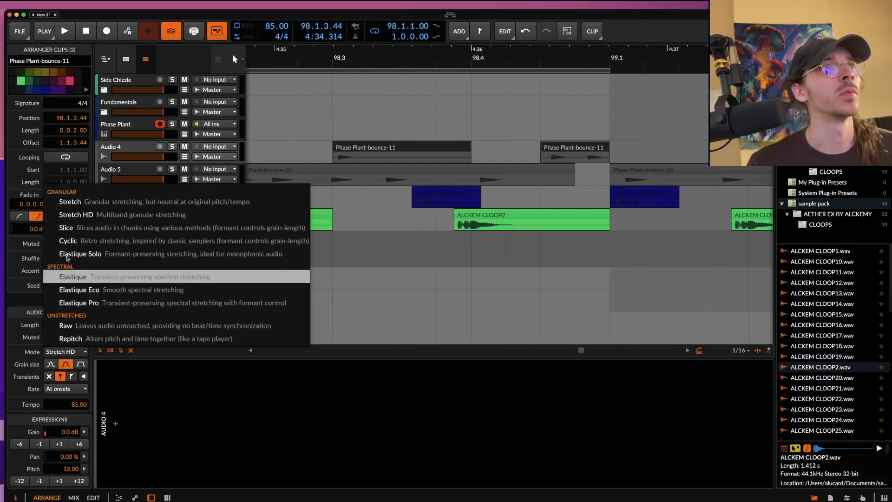
{"action": "left_click", "coordinate": [66, 230]}
{"action": "key", "text": "space"}
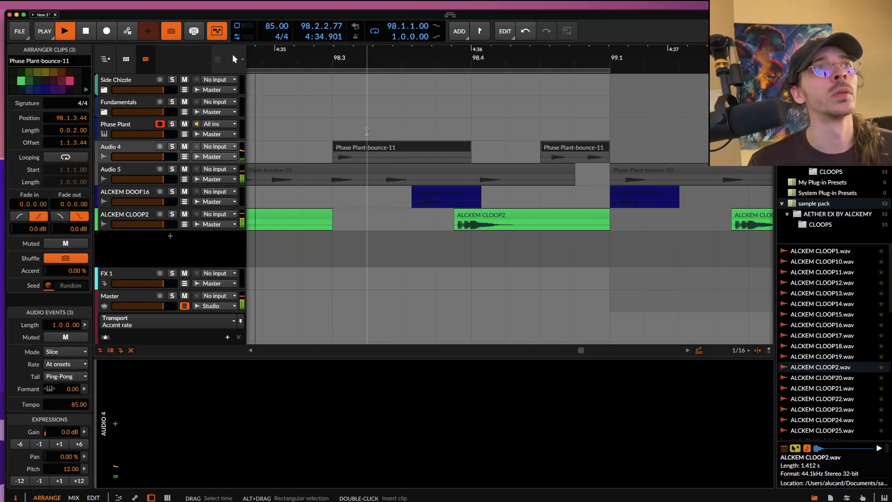
Try shifting the three Phase Plant-bounce-11 clips later so the first starts at 98.1.4.22, and undo the move
{"action": "left_click_drag", "start_coordinate": [420, 148], "coordinate": [448, 148]}
{"action": "scroll", "coordinate": [449, 147], "scroll_direction": "down", "scroll_amount": 2}
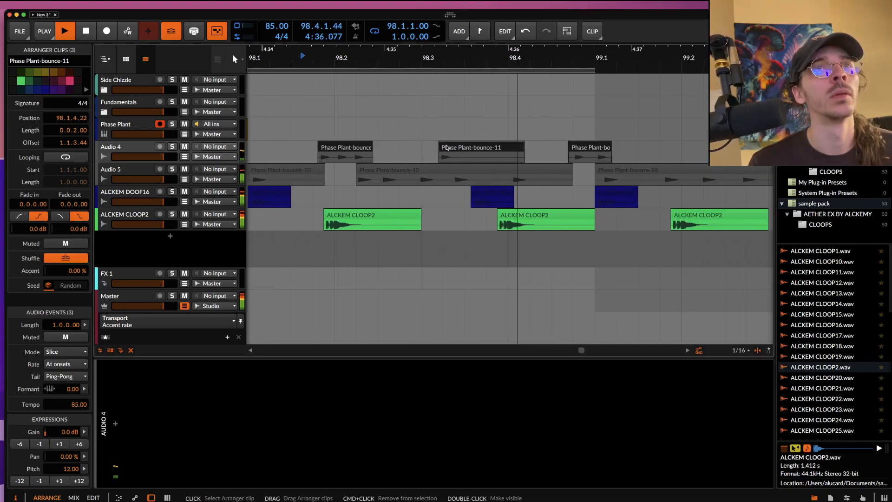
{"action": "key", "text": "space"}
{"action": "key", "text": "super+z"}
Trim the start of the Phase Plant-bounce-11 clip at 98.3.1.00 to 98.3.3.00
{"action": "left_click", "coordinate": [450, 149]}
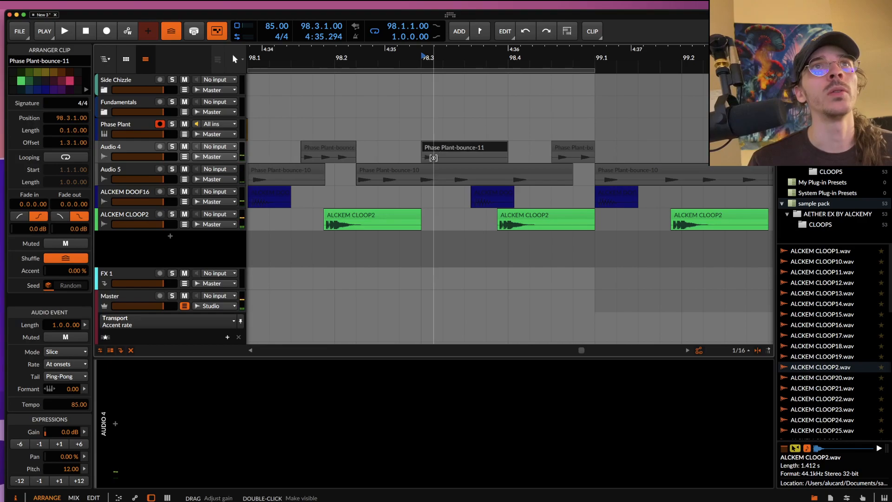
{"action": "left_click", "coordinate": [495, 159]}
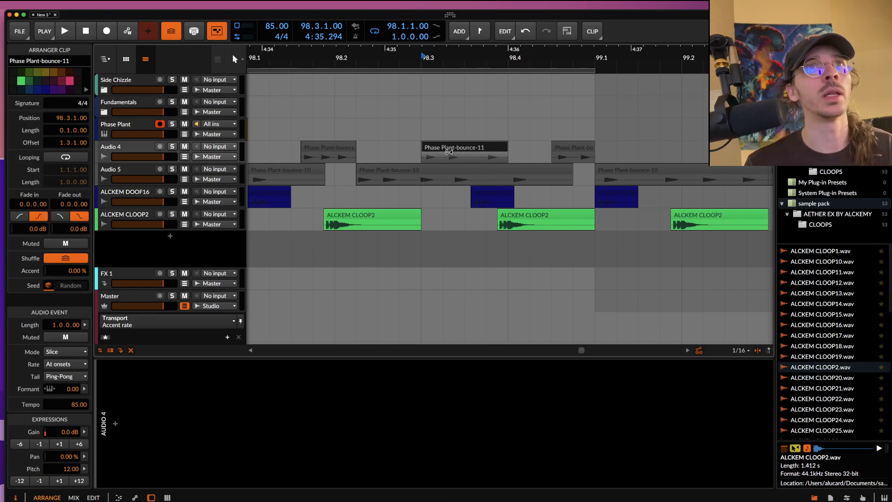
{"action": "left_click_drag", "start_coordinate": [426, 152], "coordinate": [439, 148]}
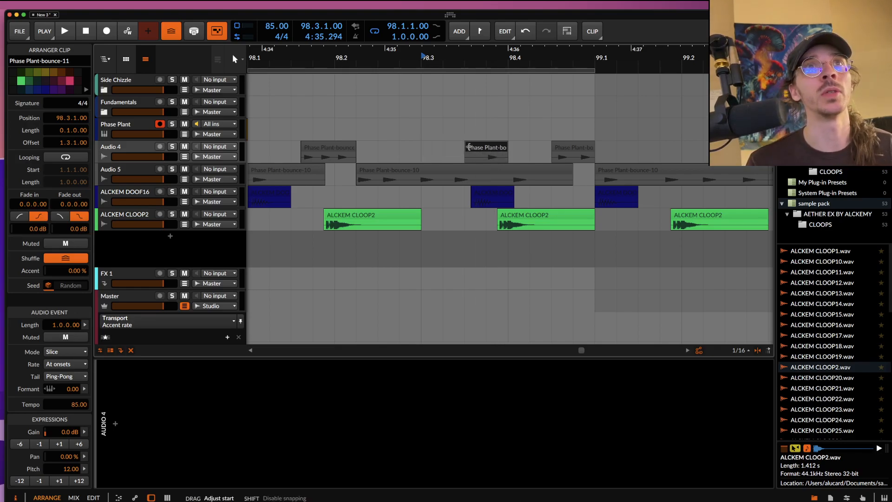
Move the second ALCKEM DOOF16 kick in bar 98 to 98.3.2.50 and shift the trimmed hi-hat clip slightly later
{"action": "scroll", "coordinate": [472, 148], "scroll_direction": "up", "scroll_amount": 5}
{"action": "left_click_drag", "start_coordinate": [486, 196], "coordinate": [440, 196]}
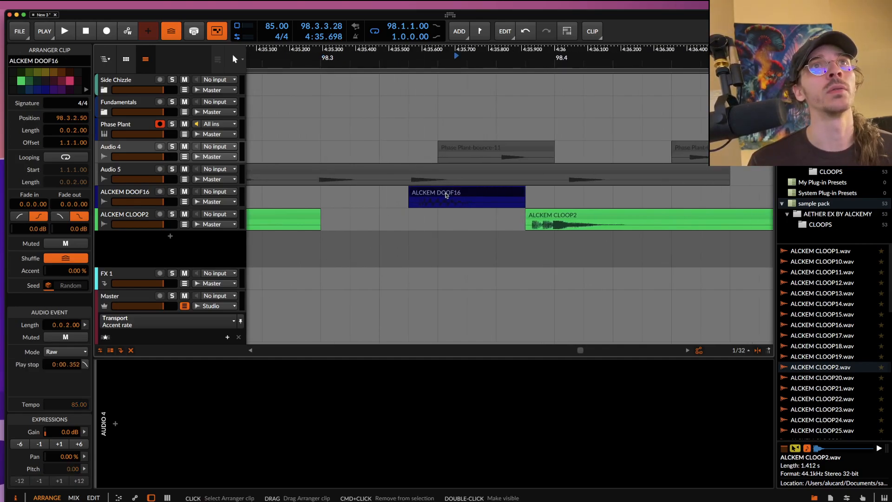
{"action": "left_click", "coordinate": [470, 148]}
{"action": "left_click_drag", "start_coordinate": [471, 147], "coordinate": [504, 148]}
{"action": "scroll", "coordinate": [502, 148], "scroll_direction": "down", "scroll_amount": 3}
{"action": "left_click", "coordinate": [445, 182]}
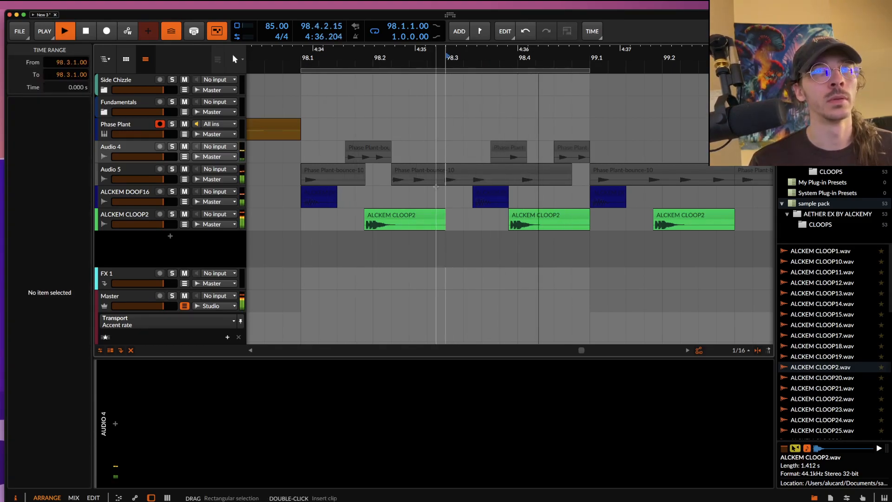
Duplicate bar 98's Audio 4 hi-hat clips into bar 99 and extend the loop region to 2.0.0.00
{"action": "scroll", "coordinate": [436, 186], "scroll_direction": "down", "scroll_amount": 3}
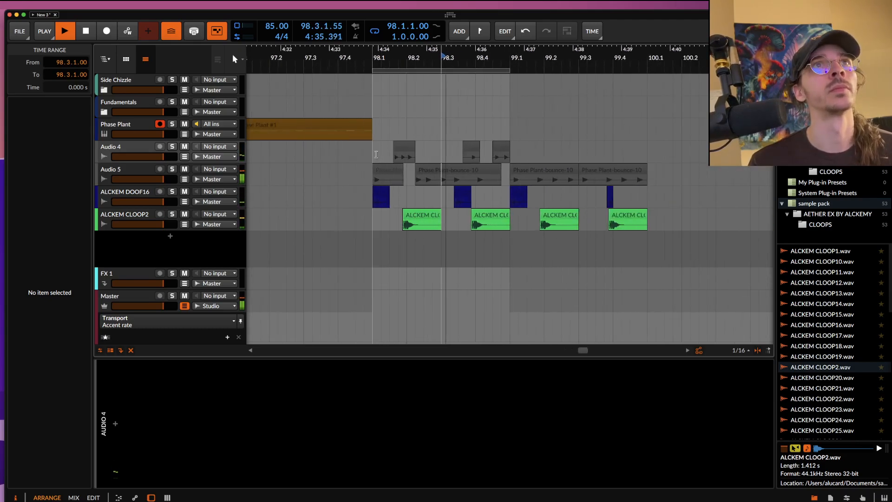
{"action": "left_click_drag", "start_coordinate": [373, 151], "coordinate": [496, 154]}
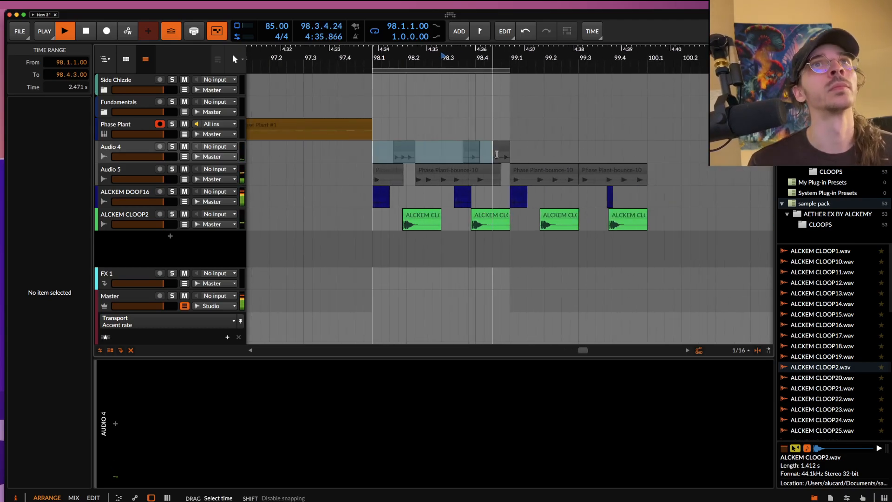
{"action": "left_click", "coordinate": [497, 72]}
{"action": "left_click_drag", "start_coordinate": [509, 71], "coordinate": [647, 71]}
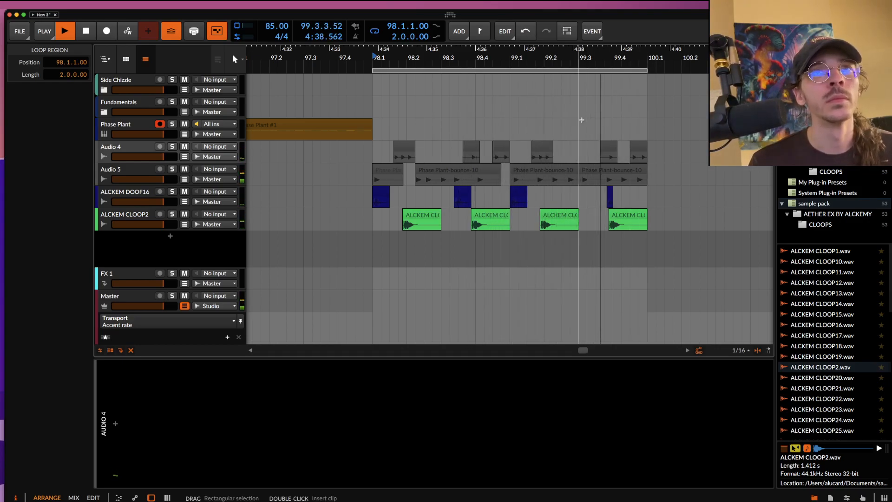
{"action": "scroll", "coordinate": [599, 153], "scroll_direction": "up", "scroll_amount": 4}
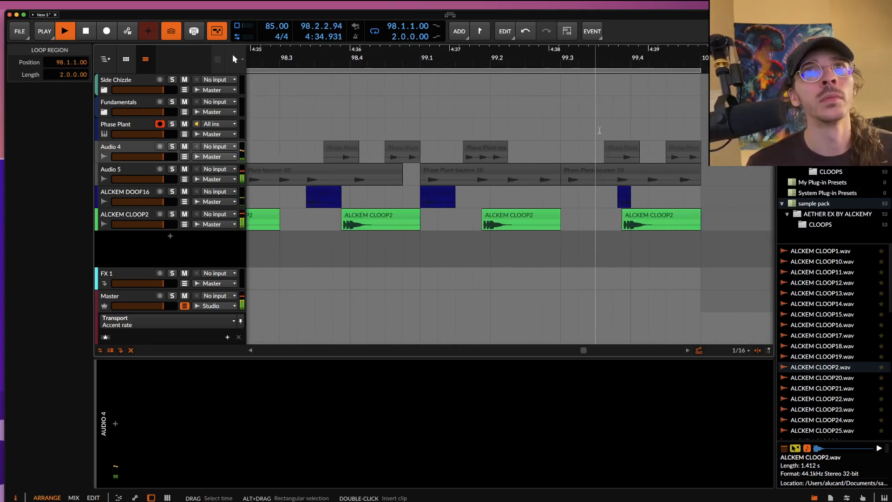
Trim the end of the Audio 5 Phase Plant-bounce-10 clip at 99.3.1.00 to a length of 0.1.2.00 and play it back
{"action": "scroll", "coordinate": [652, 167], "scroll_direction": "up", "scroll_amount": 4}
{"action": "left_click_drag", "start_coordinate": [747, 169], "coordinate": [677, 175]}
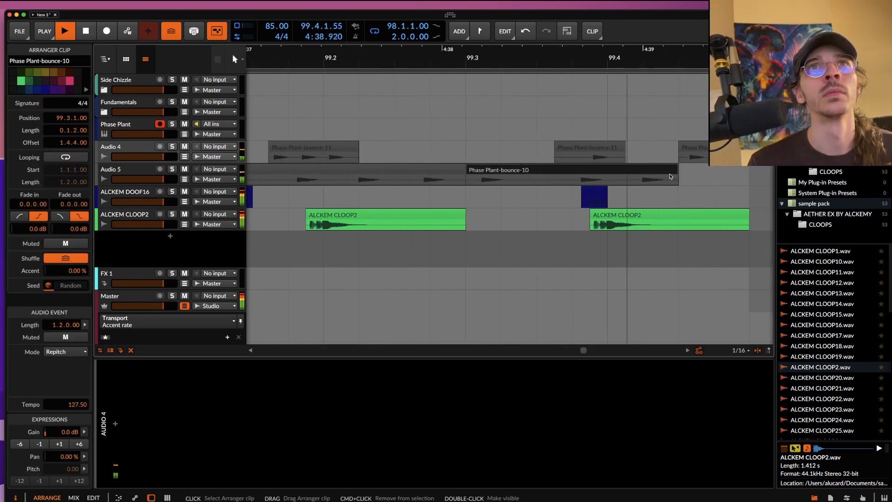
{"action": "scroll", "coordinate": [651, 172], "scroll_direction": "down", "scroll_amount": 8}
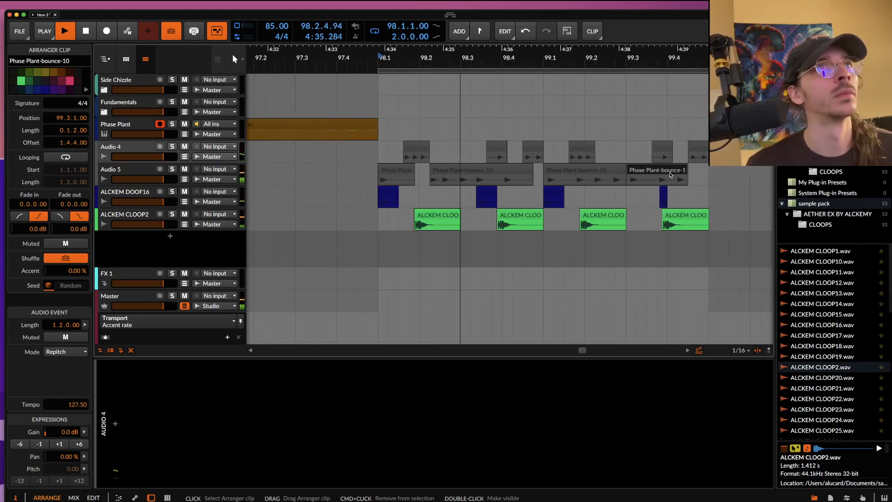
{"action": "key", "text": "space"}
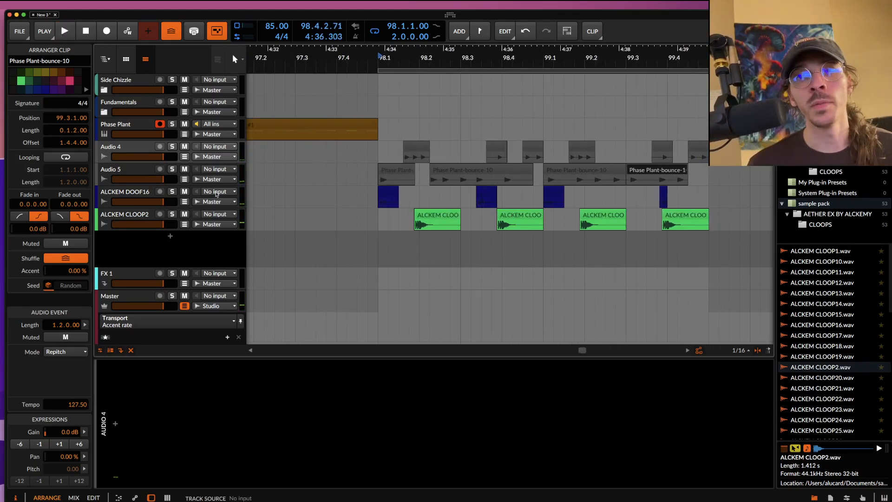
{"action": "left_click", "coordinate": [378, 159]}
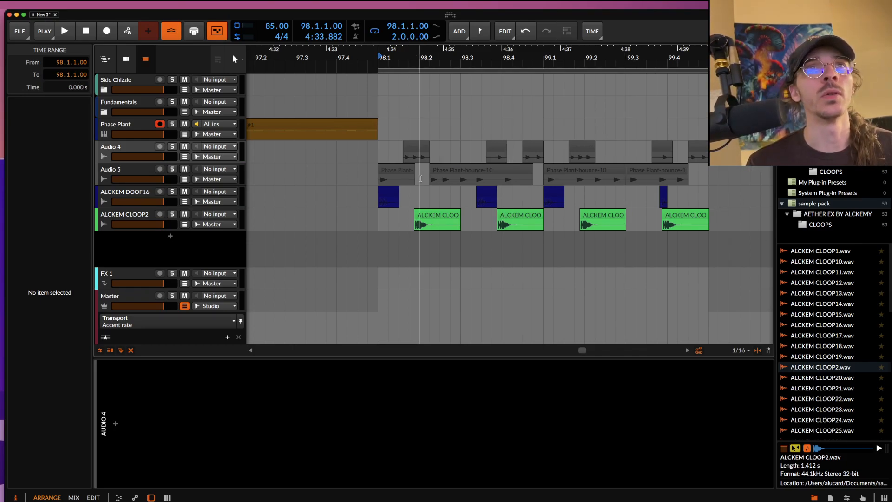
{"action": "left_click", "coordinate": [404, 175]}
{"action": "left_click", "coordinate": [444, 171]}
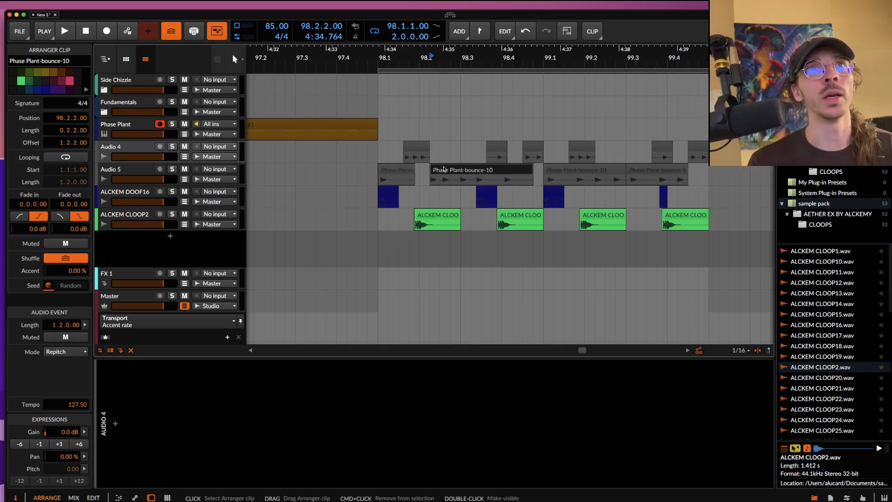
{"action": "scroll", "coordinate": [443, 169], "scroll_direction": "down", "scroll_amount": 3}
{"action": "scroll", "coordinate": [444, 169], "scroll_direction": "up", "scroll_amount": 1}
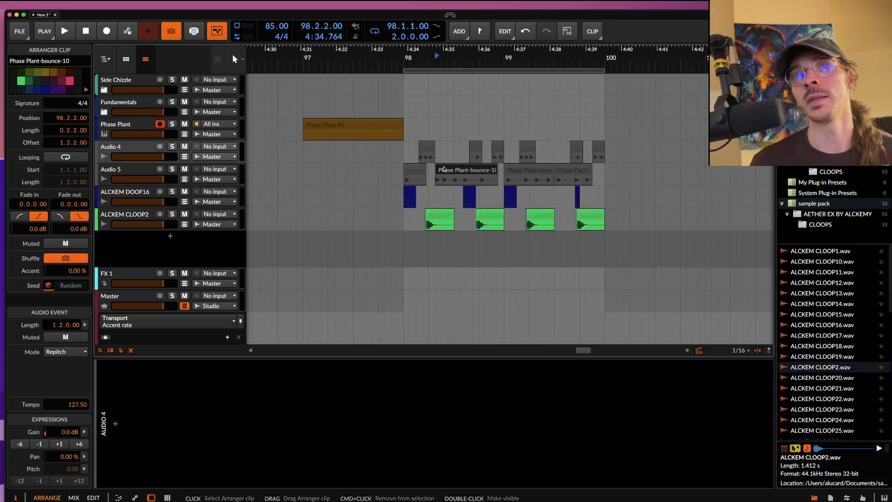
Set the Time Shift on the ALCKEM CLOOP2 track to 30.1 ms while playing the loop, and return the play position to 98.1.1.00
{"action": "left_click", "coordinate": [111, 220]}
{"action": "mouse_move", "coordinate": [151, 449]}
{"action": "left_mouse_down"}
{"action": "mouse_move", "coordinate": [151, 457]}
{"action": "mouse_move", "coordinate": [151, 449]}
{"action": "left_mouse_up"}
{"action": "key", "text": "space"}
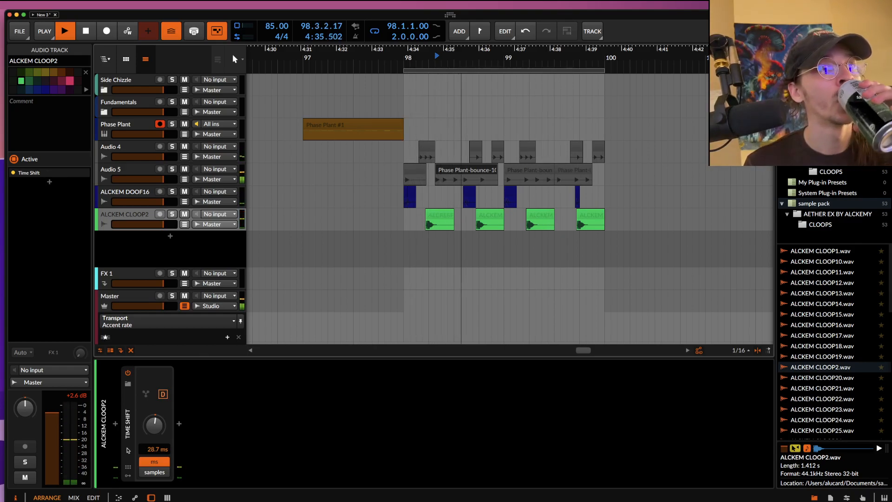
{"action": "left_click_drag", "start_coordinate": [151, 450], "coordinate": [151, 449]}
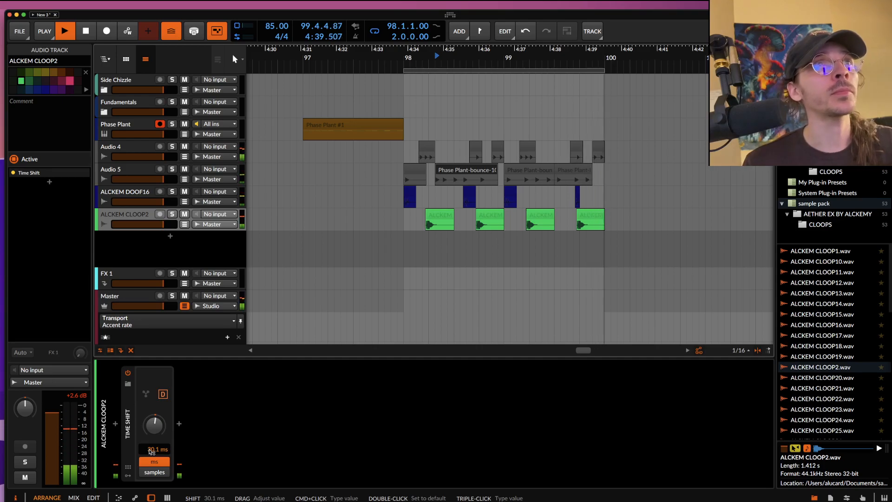
{"action": "scroll", "coordinate": [368, 288], "scroll_direction": "up", "scroll_amount": 5}
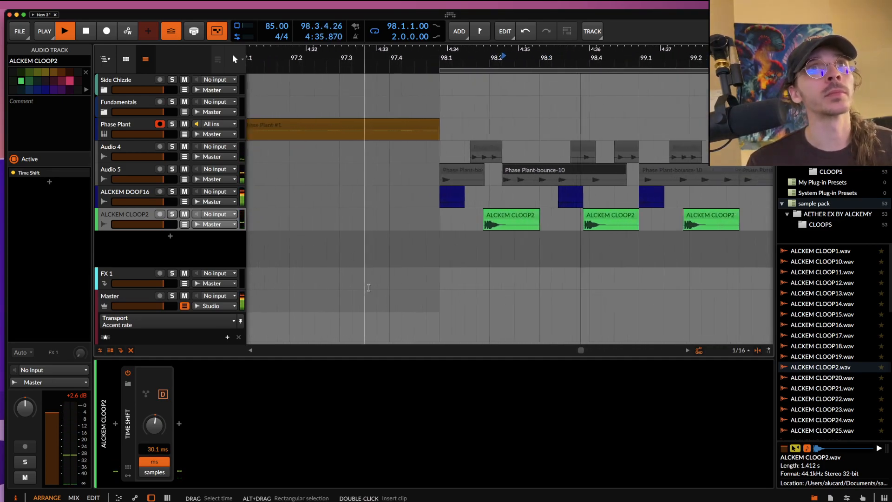
{"action": "scroll", "coordinate": [368, 287], "scroll_direction": "down", "scroll_amount": 6}
{"action": "key", "text": "space"}
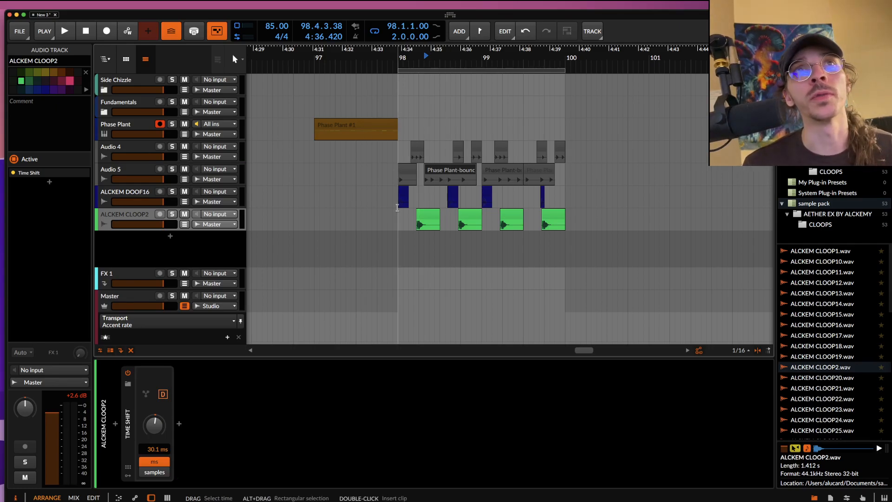
{"action": "left_click", "coordinate": [398, 159]}
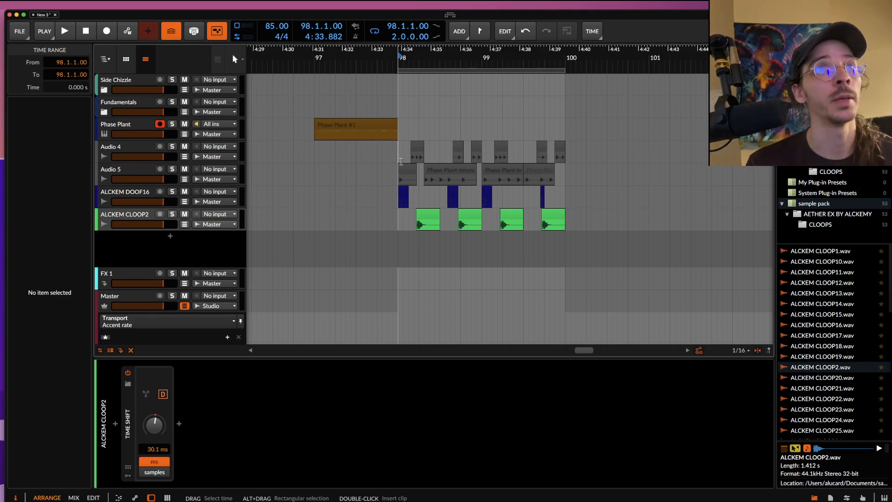
Add an instrument track below ALCKEM CLOOP2 and load the XO plug-in on it
{"action": "left_click", "coordinate": [122, 217]}
{"action": "key", "text": "super+t"}
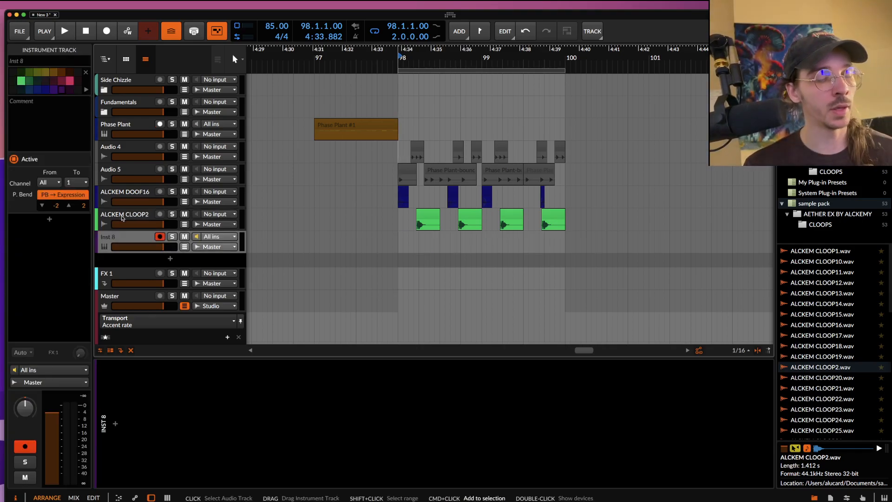
{"action": "left_click", "coordinate": [115, 423]}
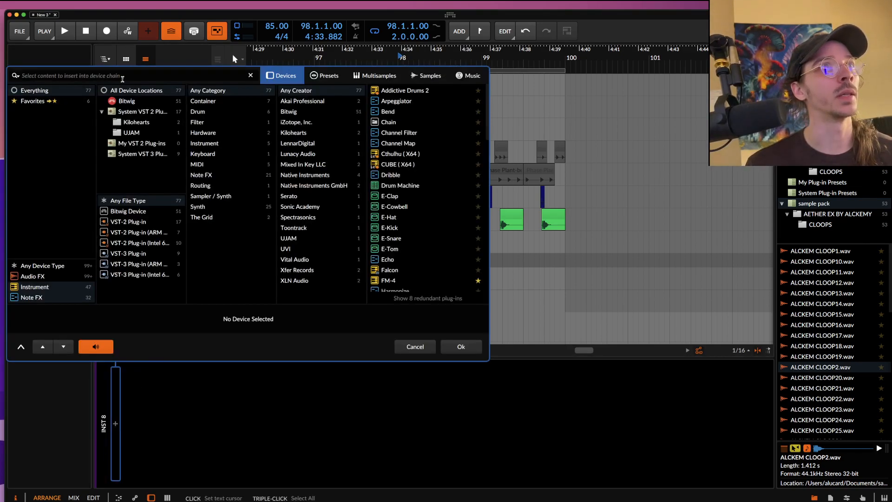
{"action": "type", "text": "xo"}
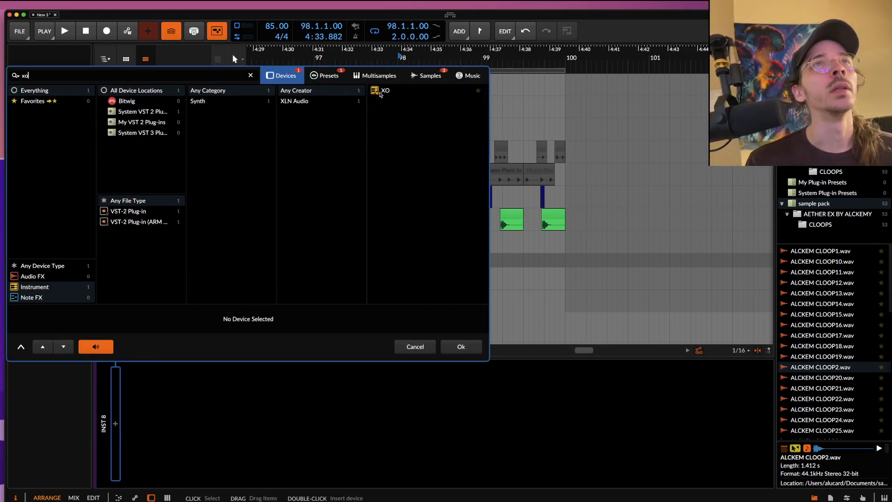
{"action": "left_click", "coordinate": [380, 92]}
{"action": "left_click", "coordinate": [460, 344]}
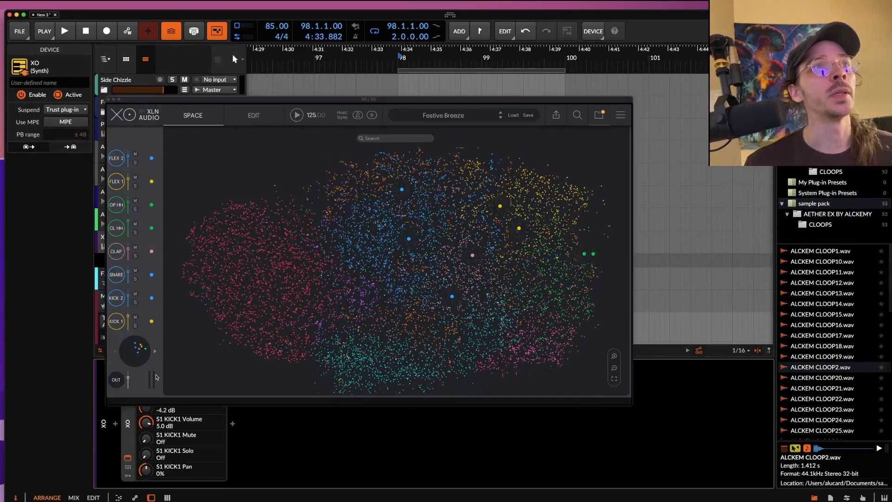
Look over XO's sequencer edit view and its WAV and MIDI export options, and close the plug-in window
{"action": "left_click", "coordinate": [243, 117]}
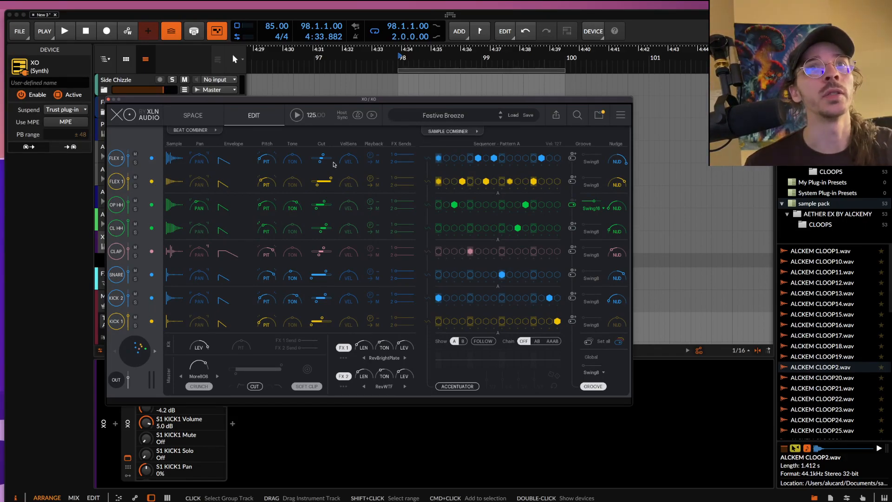
{"action": "left_click", "coordinate": [555, 115]}
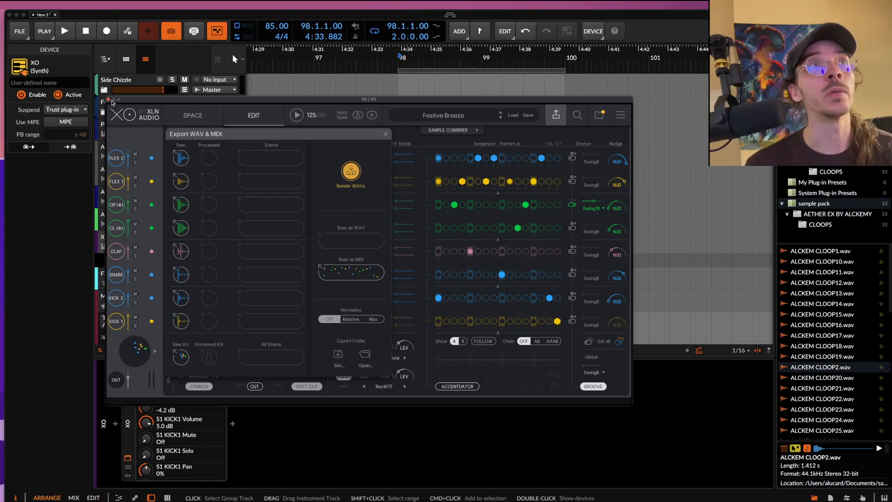
{"action": "left_click", "coordinate": [109, 100]}
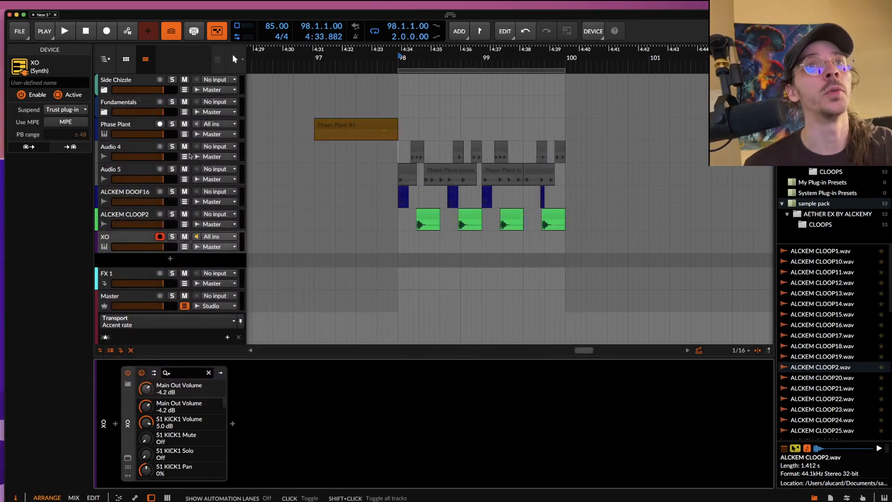
Insert an Arpeggiator before XO in the XO track's device chain
{"action": "left_click", "coordinate": [120, 234]}
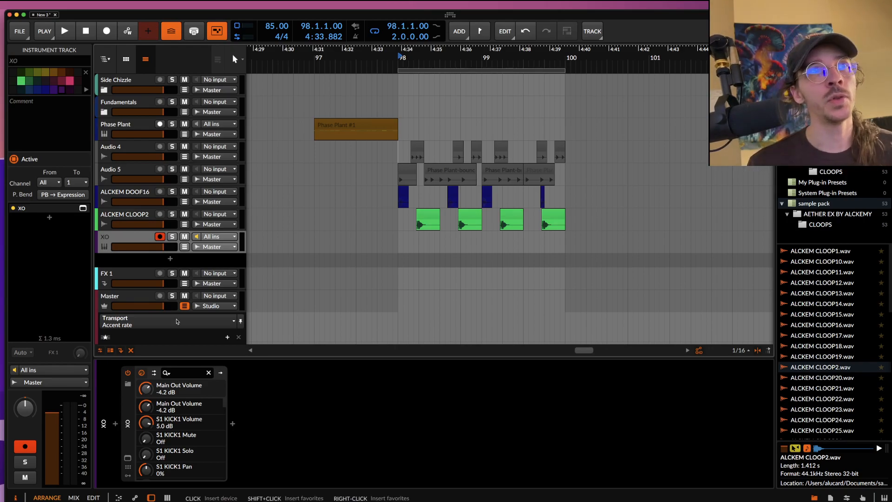
{"action": "left_click", "coordinate": [115, 424]}
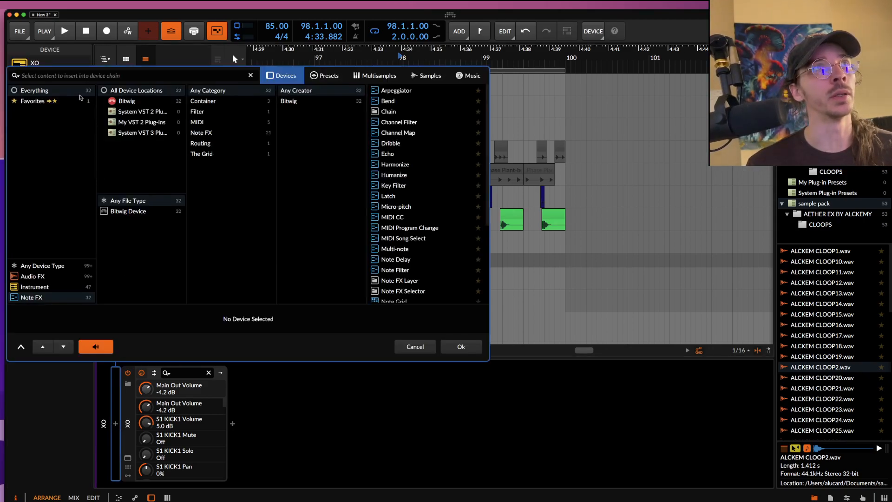
{"action": "type", "text": "arp"}
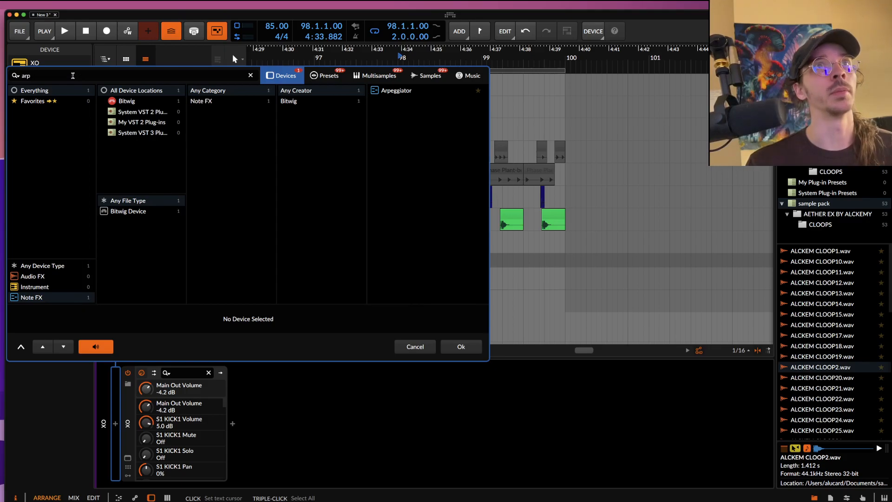
{"action": "left_click", "coordinate": [416, 90]}
{"action": "left_click", "coordinate": [461, 346]}
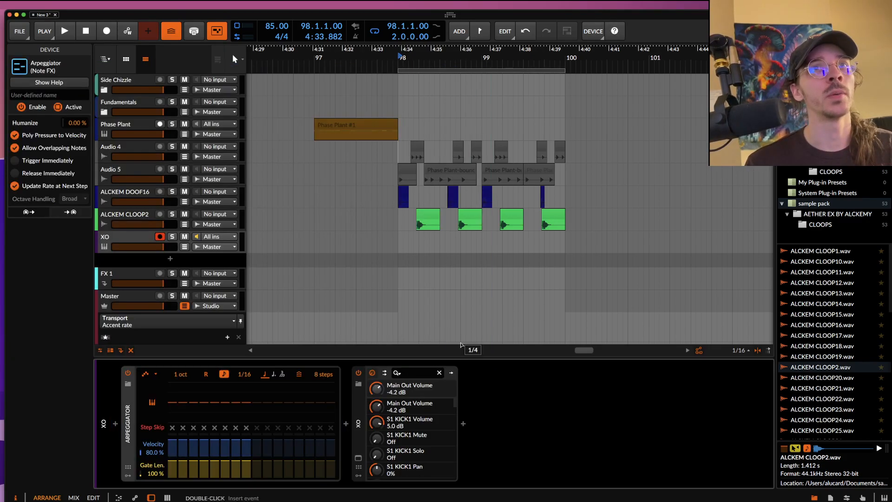
Create a one-bar note clip at 97.1.1.00 on the XO track and open it in the note editor
{"action": "scroll", "coordinate": [293, 238], "scroll_direction": "down", "scroll_amount": 2}
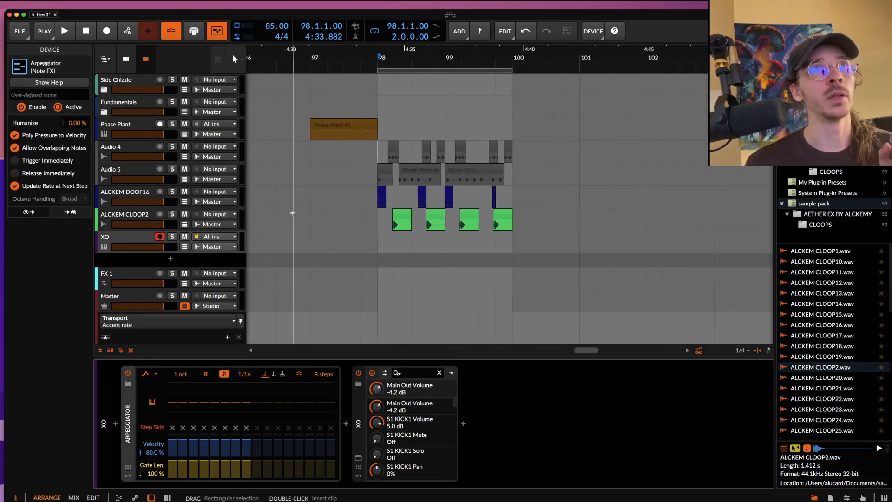
{"action": "double_click", "coordinate": [310, 242]}
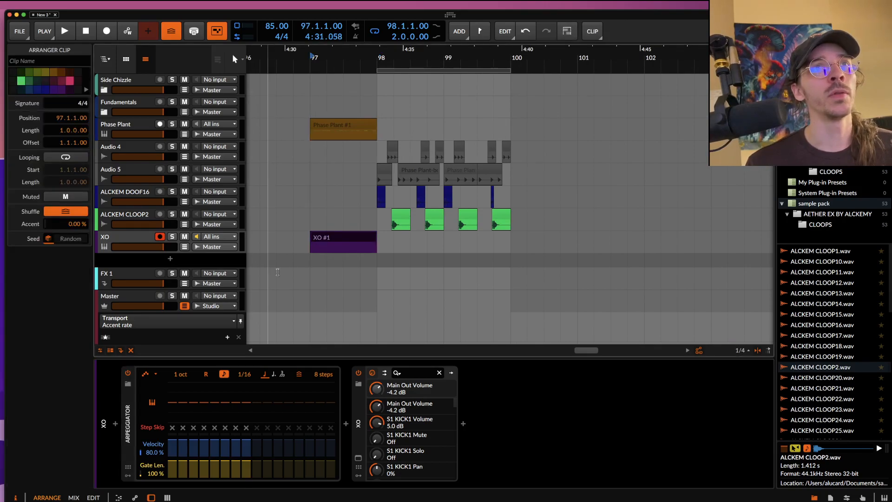
{"action": "double_click", "coordinate": [341, 238]}
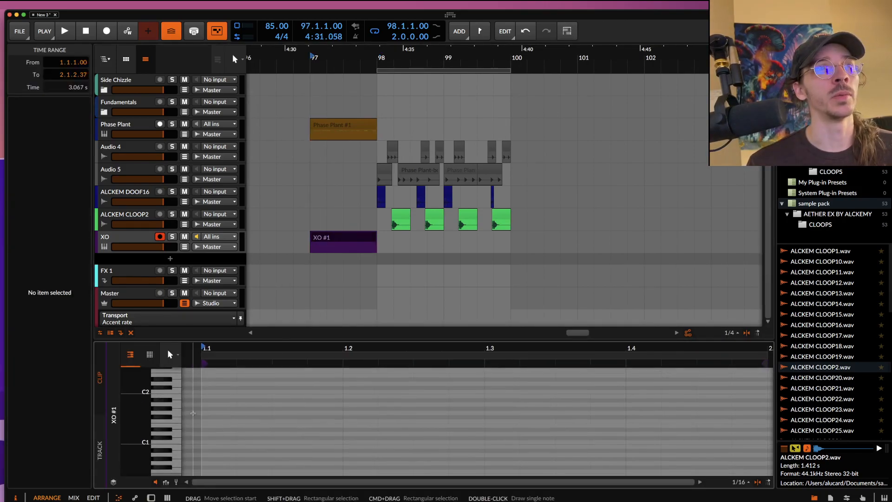
Stack notes on every semitone from C1 to G#1 at the XO clip's start and extend them all to one bar
{"action": "double_click", "coordinate": [204, 437]}
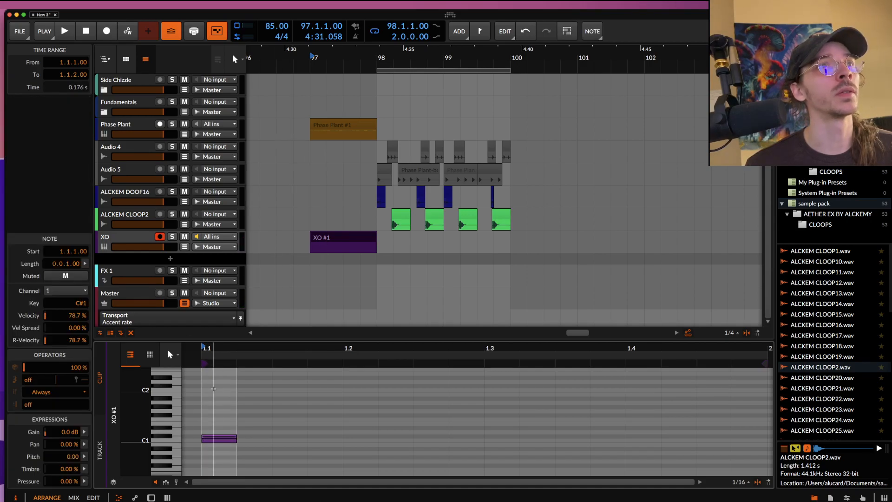
{"action": "scroll", "coordinate": [217, 444], "scroll_direction": "down", "scroll_amount": 2}
{"action": "mouse_move", "coordinate": [221, 416]}
{"action": "left_mouse_down"}
{"action": "mouse_move", "coordinate": [221, 424]}
{"action": "mouse_move", "coordinate": [221, 413]}
{"action": "left_mouse_up"}
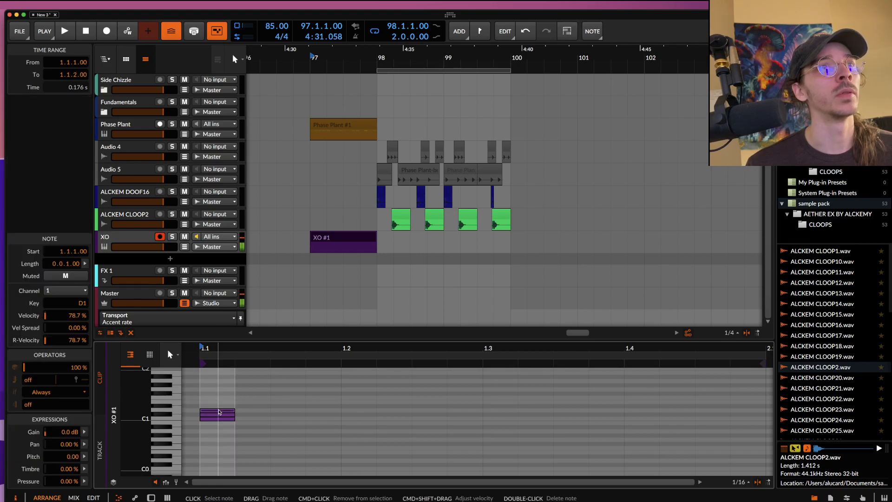
{"action": "left_click_drag", "start_coordinate": [216, 406], "coordinate": [216, 389]}
{"action": "double_click", "coordinate": [215, 385]}
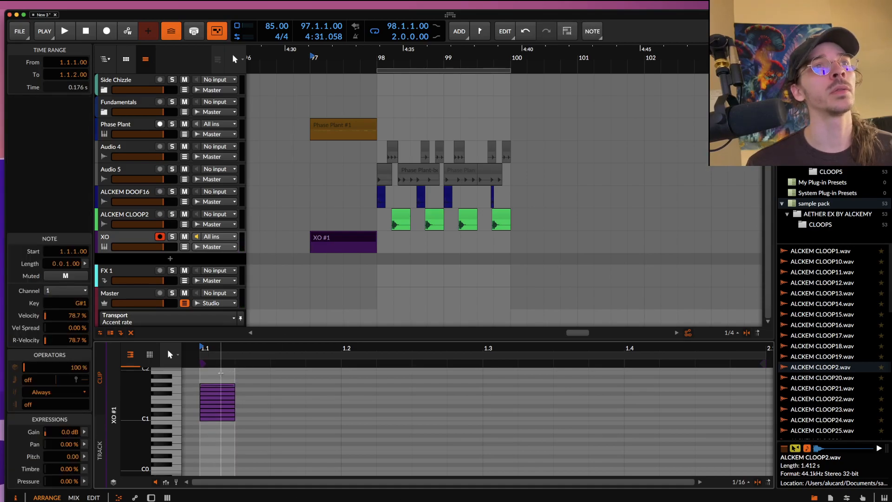
{"action": "key", "text": "super+a"}
{"action": "left_click_drag", "start_coordinate": [234, 389], "coordinate": [740, 389]}
Show the XO track's devices and set the Arpeggiator's note pattern to Hi&Down
{"action": "left_click", "coordinate": [122, 240]}
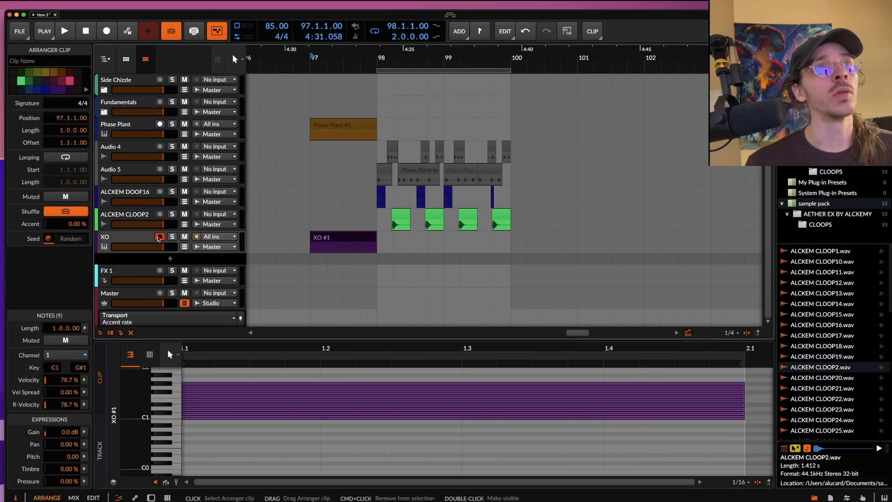
{"action": "double_click", "coordinate": [122, 239]}
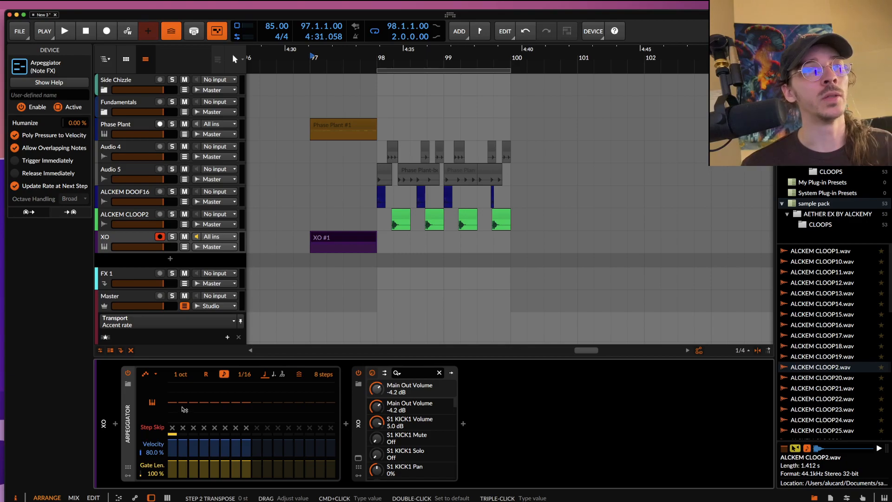
{"action": "left_click", "coordinate": [146, 374]}
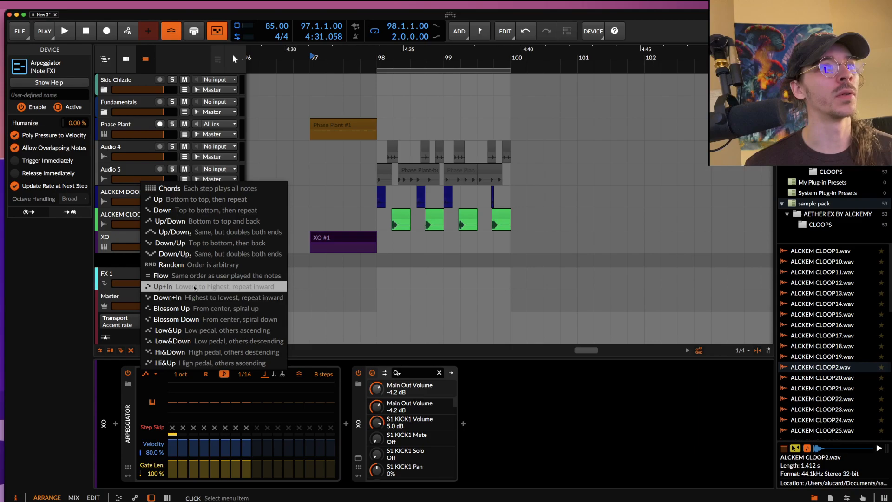
{"action": "left_click", "coordinate": [195, 352]}
Solo the XO track, set the loop region to the XO clip in bar 97, and play it back
{"action": "key", "text": "space"}
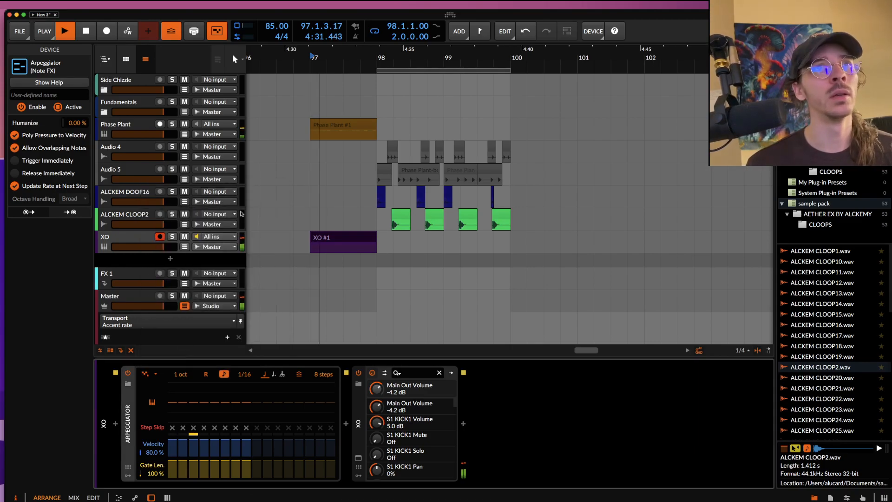
{"action": "left_click", "coordinate": [141, 239]}
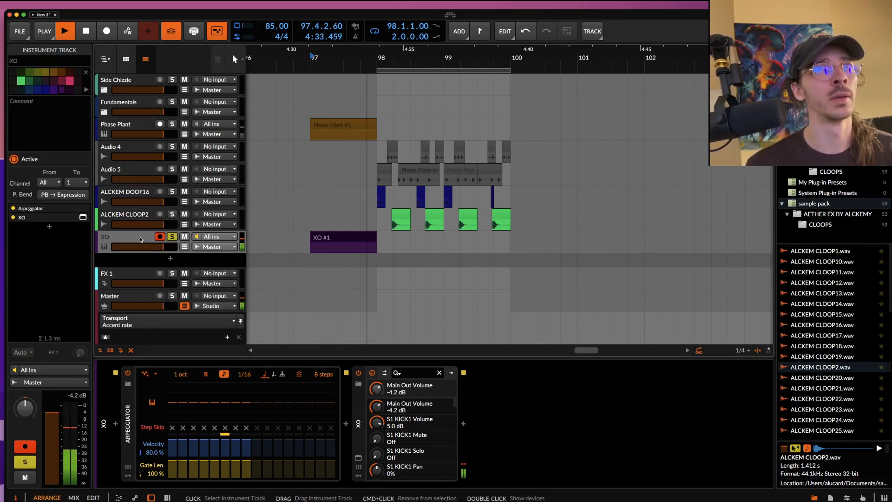
{"action": "key", "text": "space"}
{"action": "left_click", "coordinate": [320, 237]}
{"action": "key", "text": "super+l"}
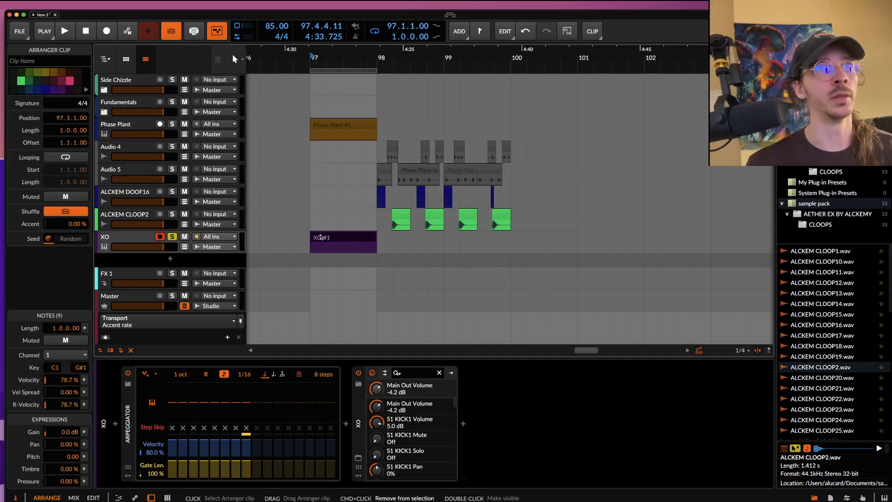
{"action": "key", "text": "space"}
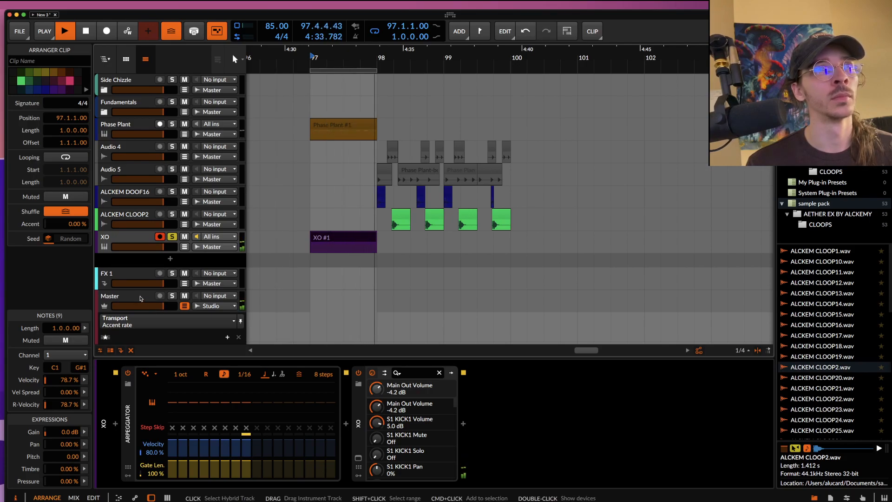
Try the groove's accent rate at 1/8 and 1/16 and the shuffle rate at 1/16 while auditioning the XO loop
{"action": "key", "text": "space"}
{"action": "left_click", "coordinate": [43, 32]}
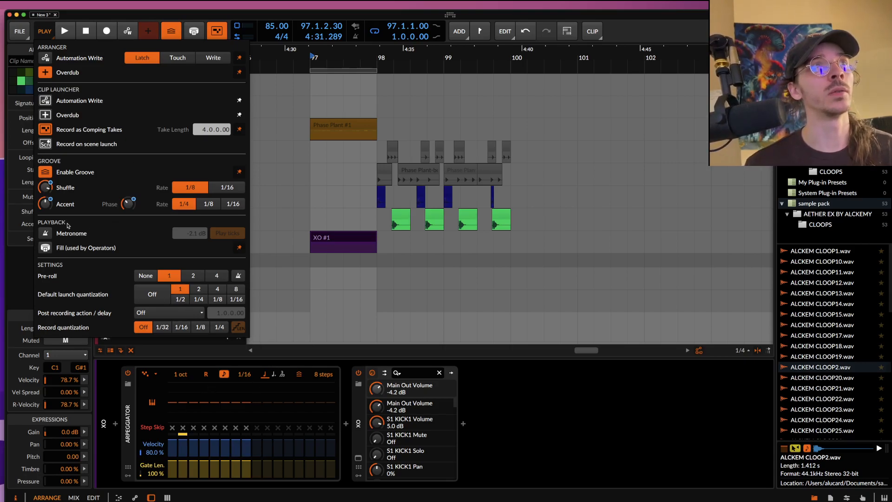
{"action": "key", "text": "space"}
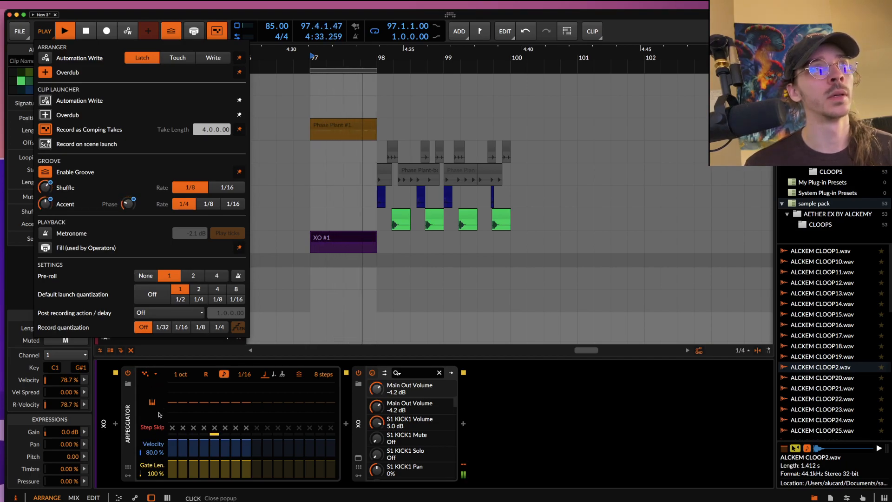
{"action": "key", "text": "space"}
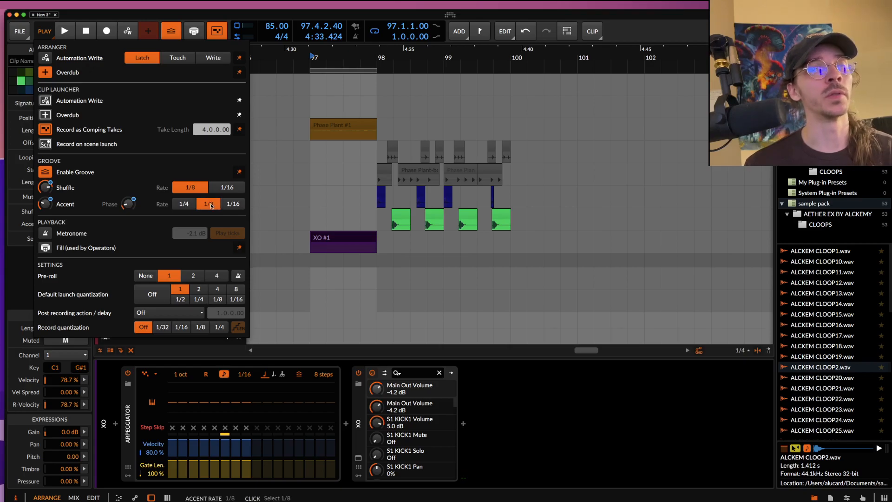
{"action": "key", "text": "space"}
{"action": "left_click", "coordinate": [226, 207]}
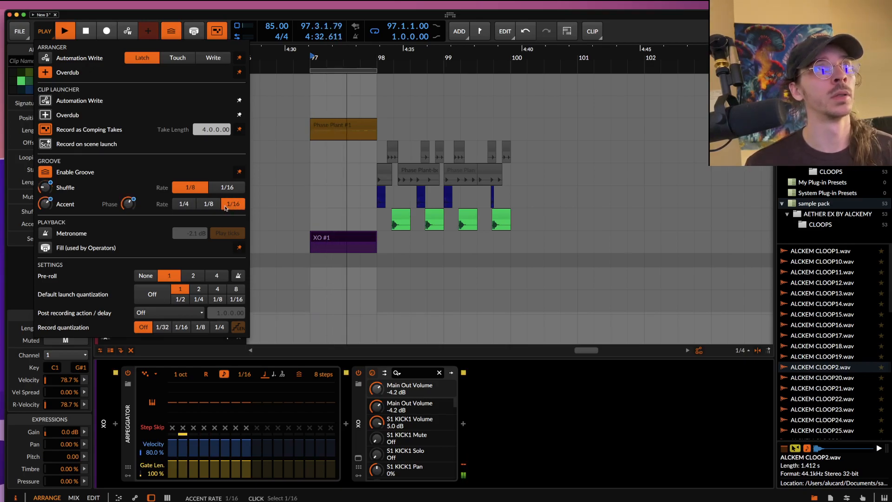
{"action": "left_click", "coordinate": [228, 187]}
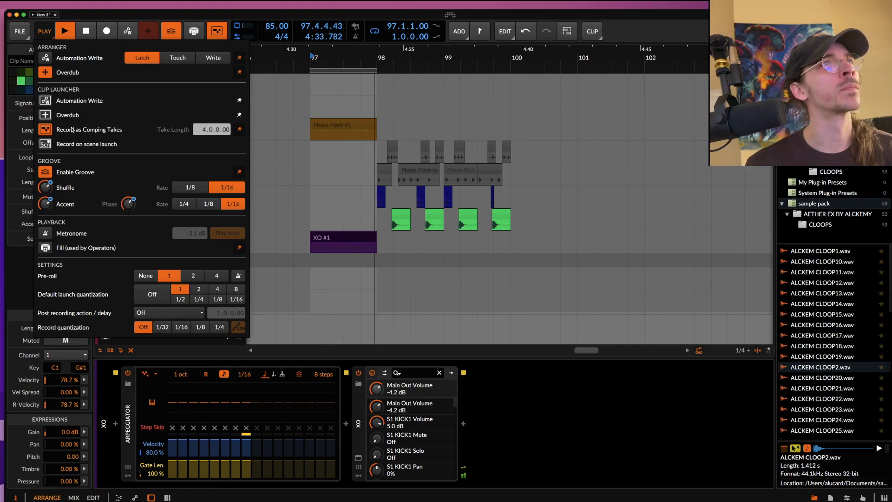
Set the XO Arpeggiator's velocity to 100 % and its rate to 1/32
{"action": "key", "text": "space"}
{"action": "left_click", "coordinate": [150, 442]}
{"action": "left_click_drag", "start_coordinate": [150, 443], "coordinate": [150, 431]}
{"action": "key", "text": "space"}
{"action": "left_click_drag", "start_coordinate": [244, 373], "coordinate": [244, 369]}
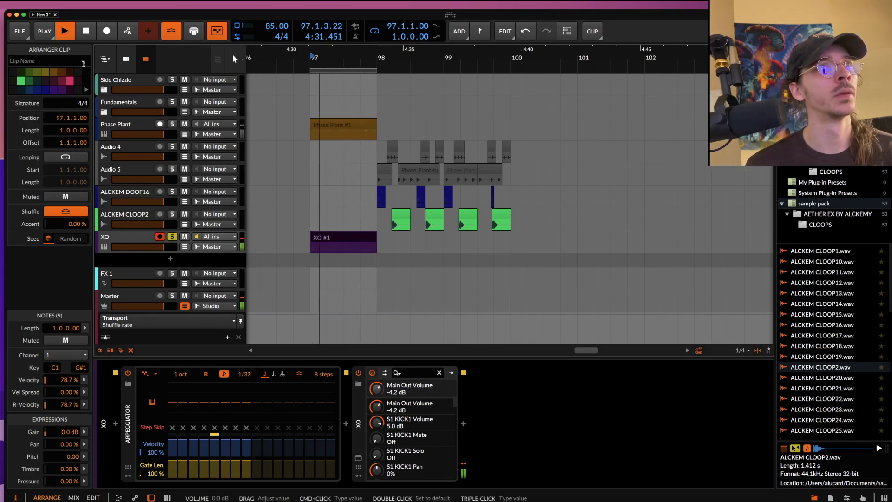
Set the groove's accent rate to 1/4 and shuffle rate to 1/8 while auditioning the XO loop
{"action": "left_click", "coordinate": [45, 31]}
{"action": "left_click", "coordinate": [200, 205]}
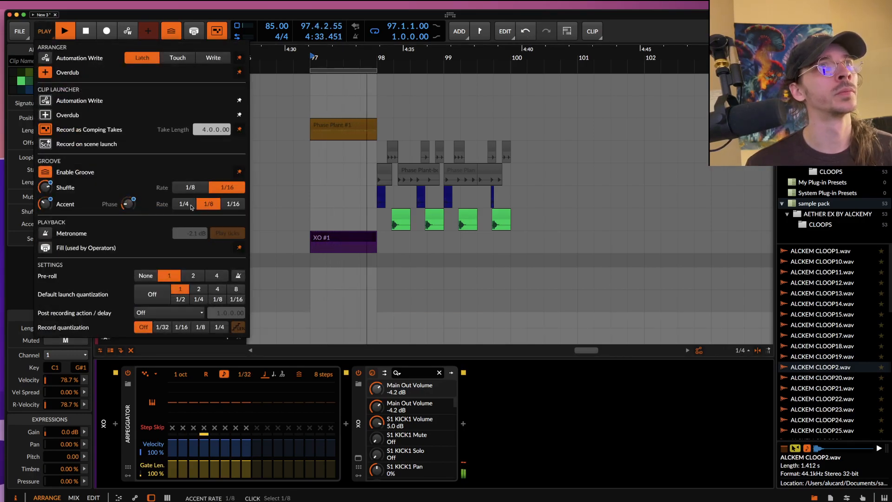
{"action": "left_click", "coordinate": [188, 205]}
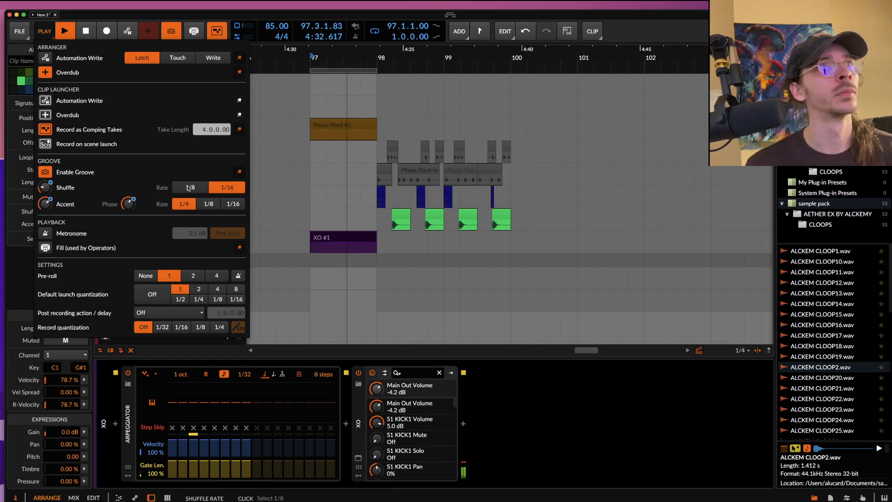
{"action": "left_click", "coordinate": [189, 188]}
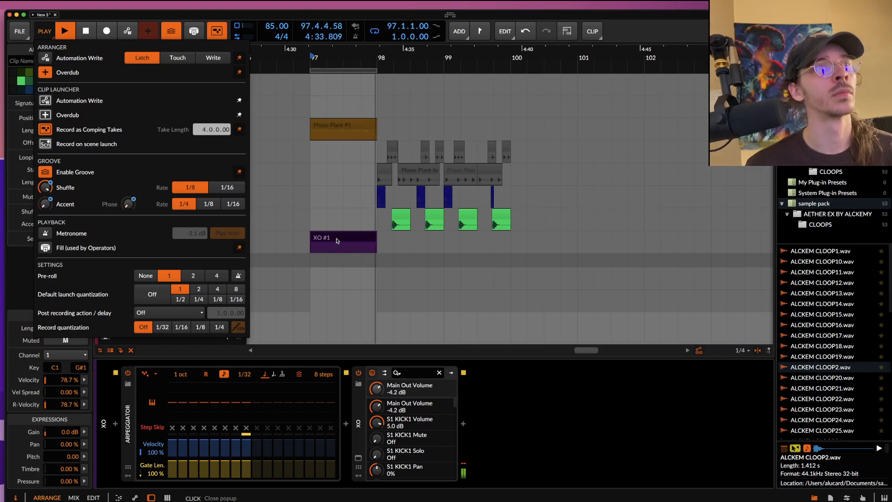
{"action": "key", "text": "space"}
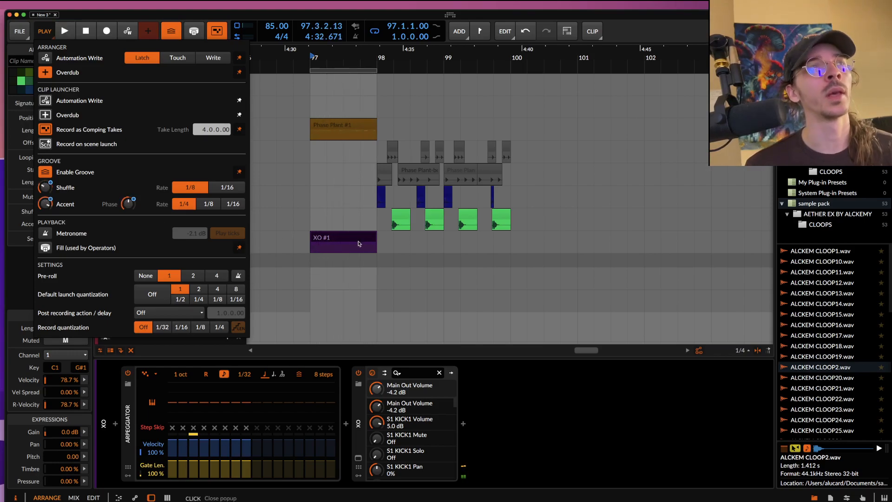
{"action": "left_click", "coordinate": [45, 31]}
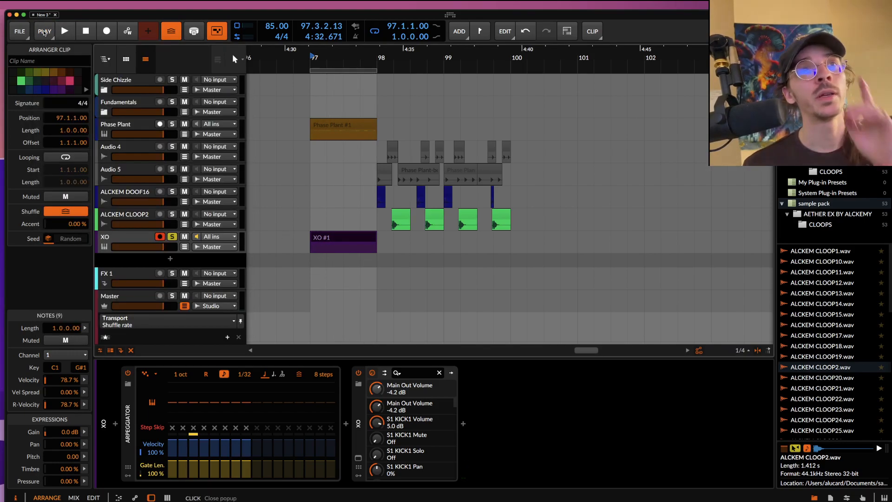
Set the XO Arpeggiator's Humanize amount to 40 %
{"action": "left_click", "coordinate": [134, 407]}
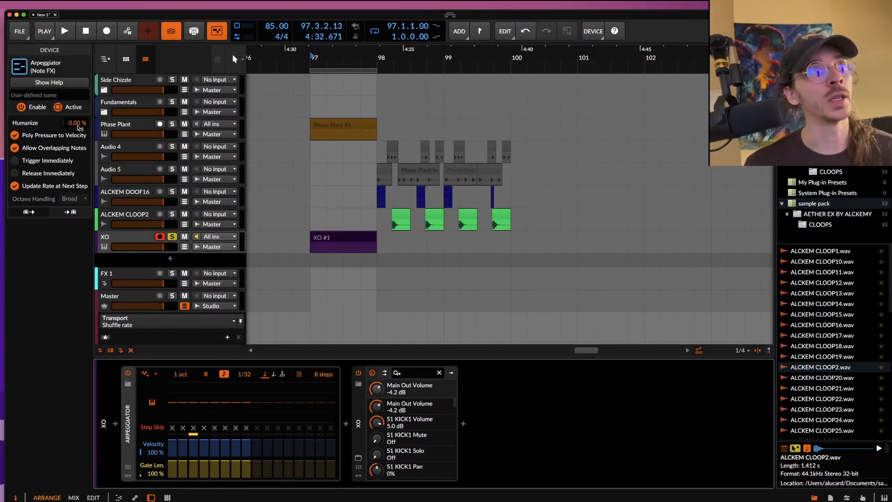
{"action": "left_click_drag", "start_coordinate": [78, 126], "coordinate": [78, 109]}
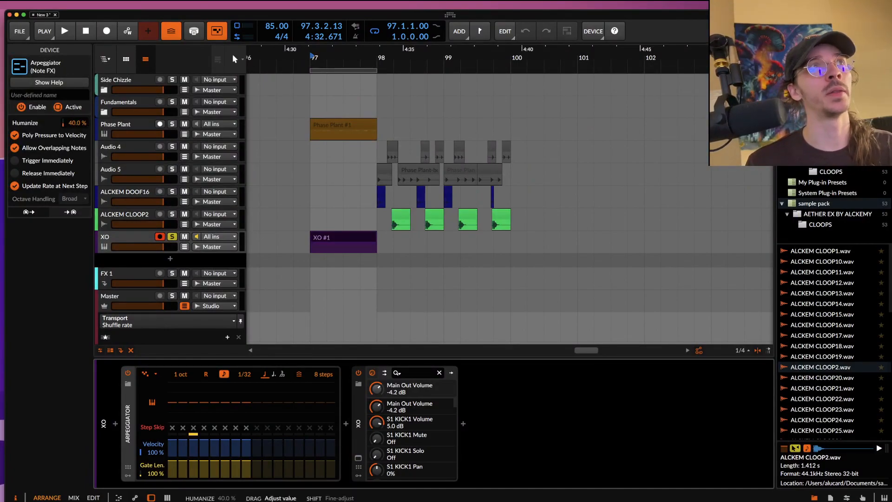
Duplicate the one-bar XO clip three times so the copies follow on from bar 98
{"action": "left_click", "coordinate": [325, 239]}
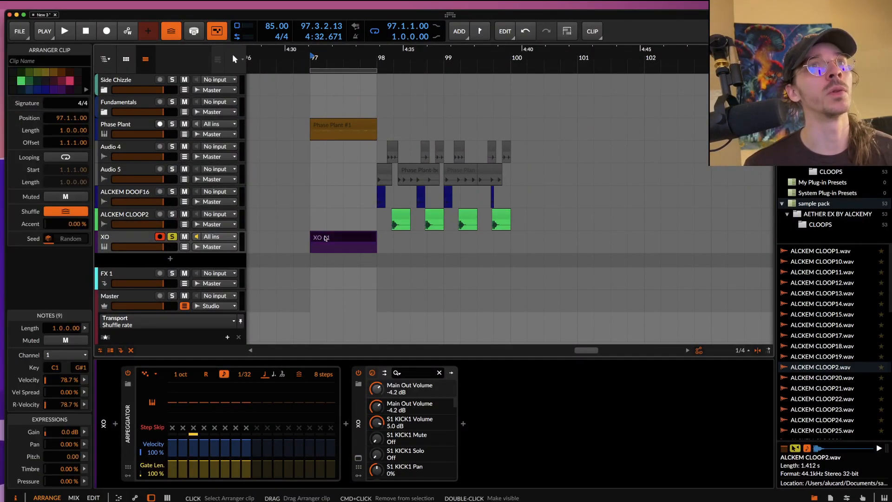
{"action": "scroll", "coordinate": [325, 238], "scroll_direction": "down", "scroll_amount": 2}
{"action": "key", "text": "space"}
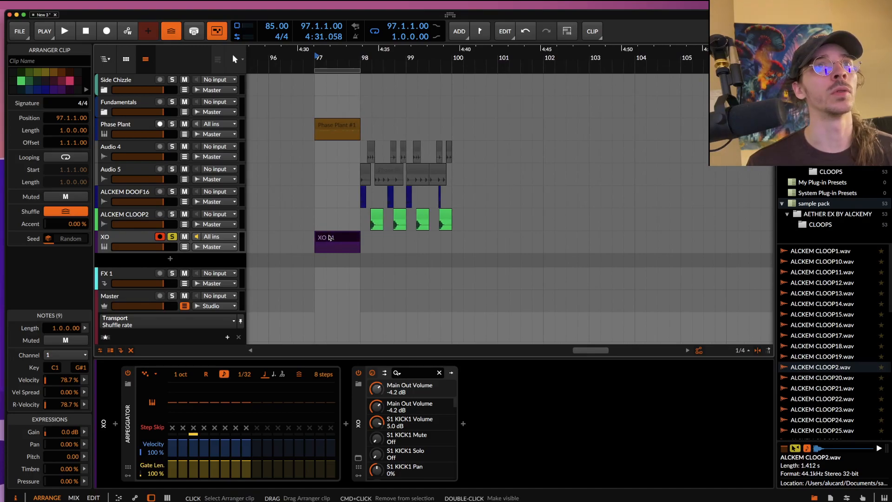
{"action": "key", "text": "super+d"}
{"action": "key", "text": "super+d"}
{"action": "key", "text": "super+d"}
Bounce all four XO clips to a new audio track with Pre-Fader source and 32-bit floating-point depth
{"action": "left_click", "coordinate": [333, 238]}
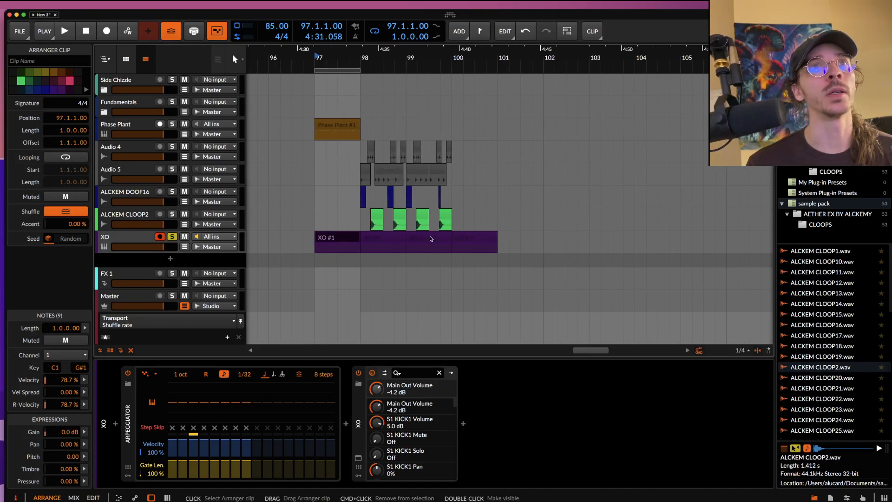
{"action": "left_click", "coordinate": [461, 237], "text": "shift"}
{"action": "key", "text": "super+b"}
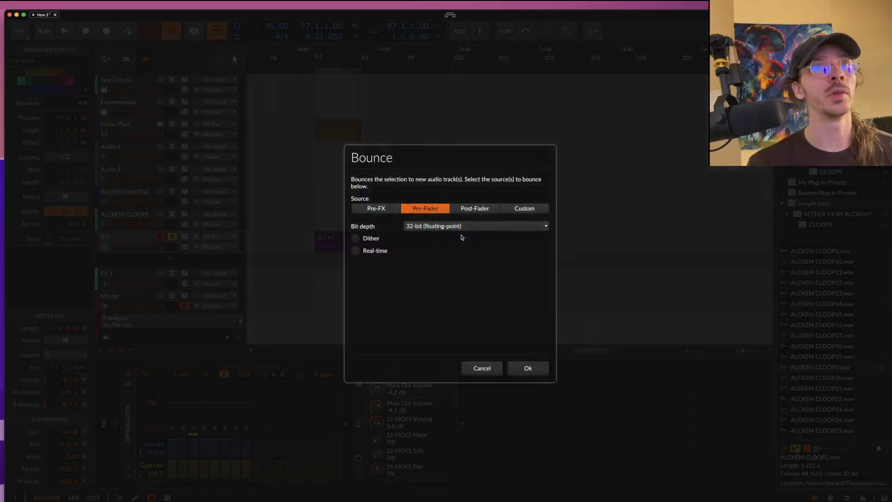
{"action": "key", "text": "Return"}
Move the bounced XO audio clips to bar 101 onward, with XO-bounce-1 and XO-bounce-2 stacked on separate tracks
{"action": "left_click", "coordinate": [328, 262]}
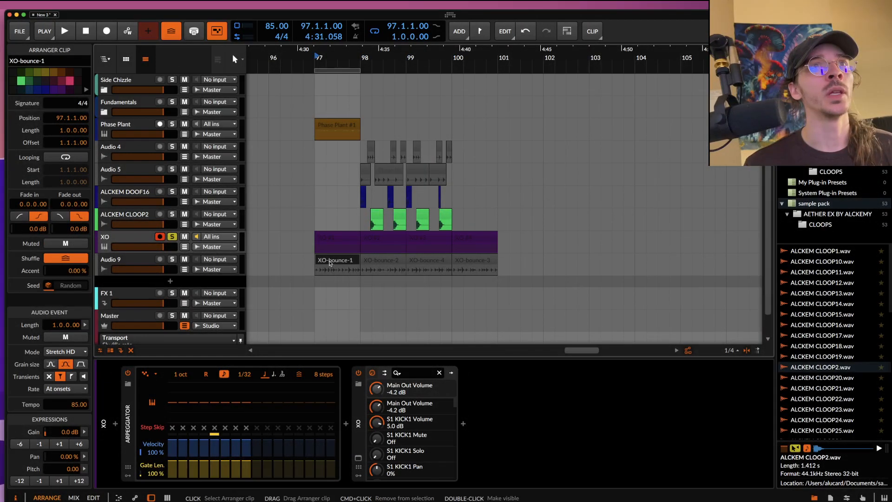
{"action": "left_click", "coordinate": [470, 262], "text": "shift"}
{"action": "left_click_drag", "start_coordinate": [349, 263], "coordinate": [398, 265]}
{"action": "scroll", "coordinate": [558, 284], "scroll_direction": "up", "scroll_amount": 5}
{"action": "left_click", "coordinate": [559, 285]}
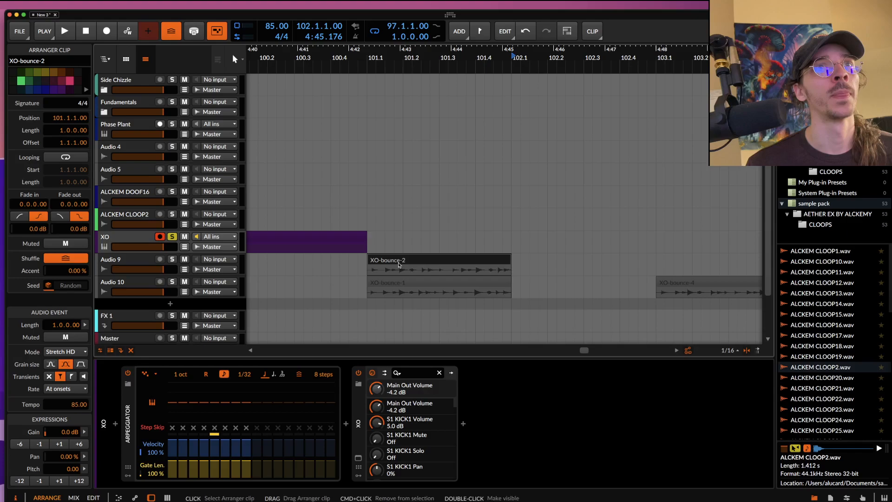
{"action": "scroll", "coordinate": [398, 264], "scroll_direction": "up", "scroll_amount": 6}
Move the XO-bounce-2 clip to 98.1.1.00 and reorder its track to sit directly below ALCKEM DOOF16
{"action": "left_click_drag", "start_coordinate": [296, 270], "coordinate": [378, 265]}
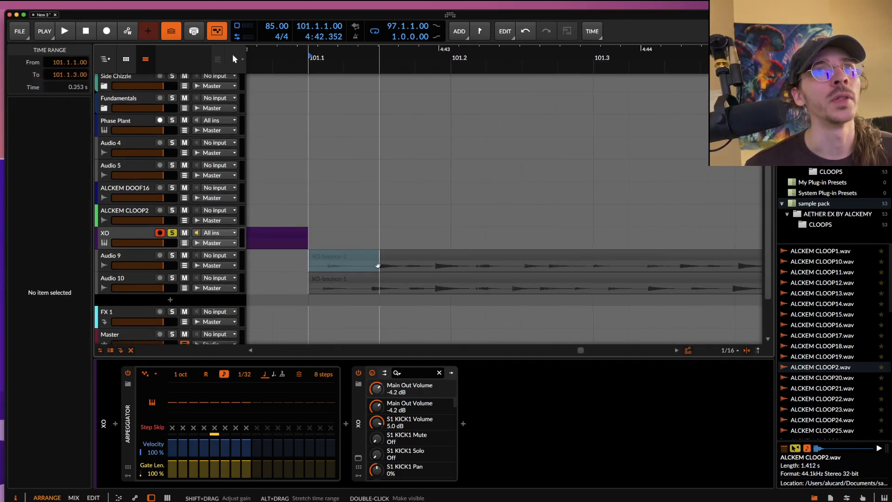
{"action": "scroll", "coordinate": [489, 264], "scroll_direction": "down", "scroll_amount": 2}
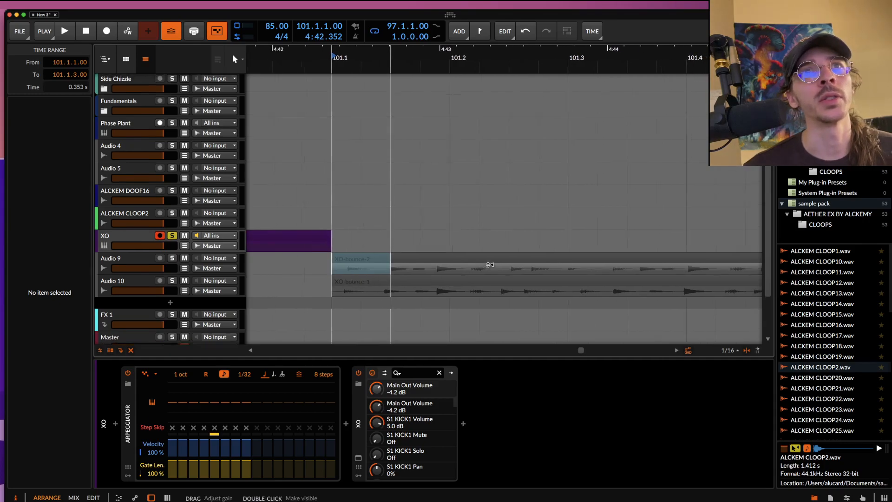
{"action": "scroll", "coordinate": [489, 264], "scroll_direction": "down", "scroll_amount": 4}
{"action": "left_click", "coordinate": [495, 263]}
{"action": "scroll", "coordinate": [500, 263], "scroll_direction": "down", "scroll_amount": 2}
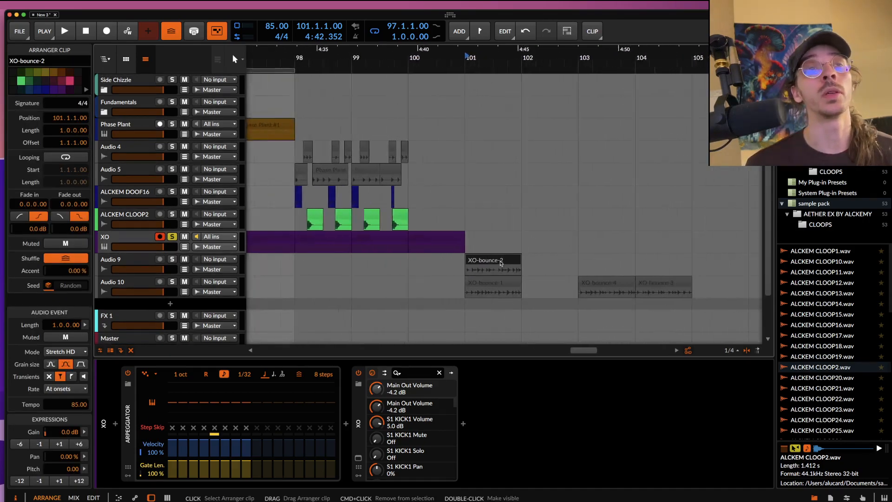
{"action": "left_click_drag", "start_coordinate": [501, 262], "coordinate": [340, 266]}
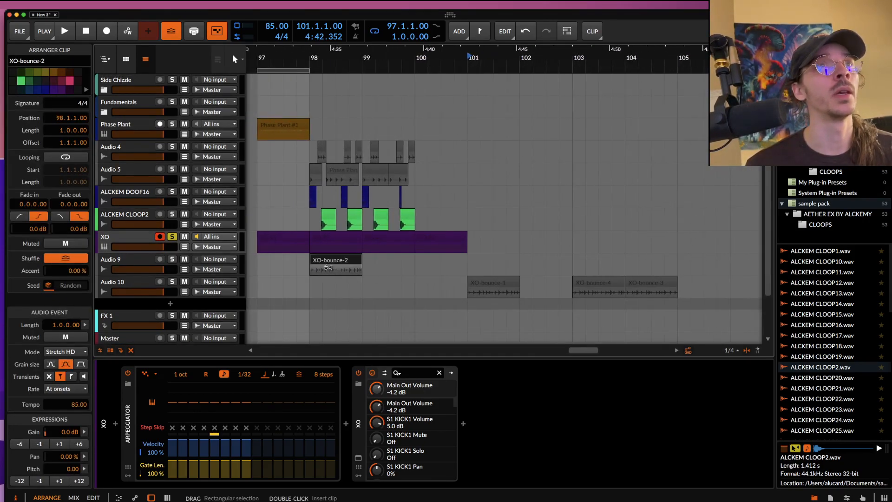
{"action": "left_click_drag", "start_coordinate": [134, 261], "coordinate": [142, 206]}
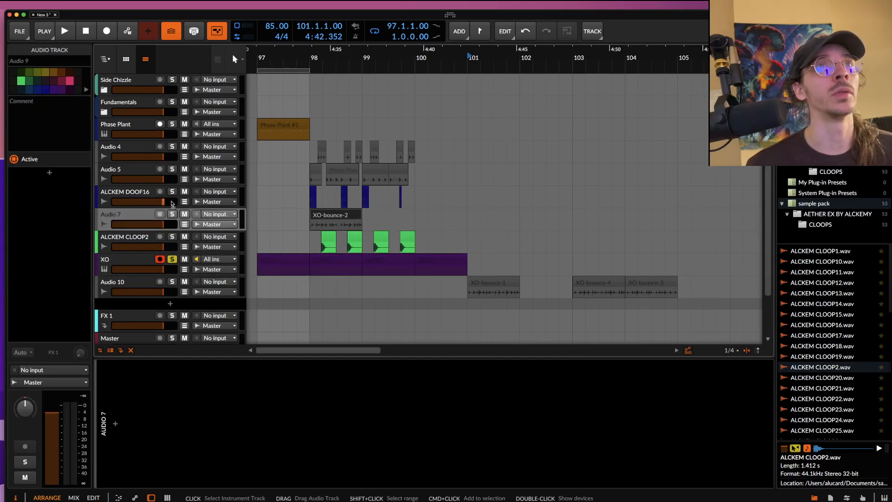
Loop the two beat bars from 98.1.1.00 to 100.1.1.00 and play them with the XO track unsoloed and muted
{"action": "left_click", "coordinate": [325, 218]}
{"action": "left_click_drag", "start_coordinate": [307, 157], "coordinate": [419, 250]}
{"action": "key", "text": "super+l"}
{"action": "key", "text": "space"}
{"action": "left_click", "coordinate": [171, 259]}
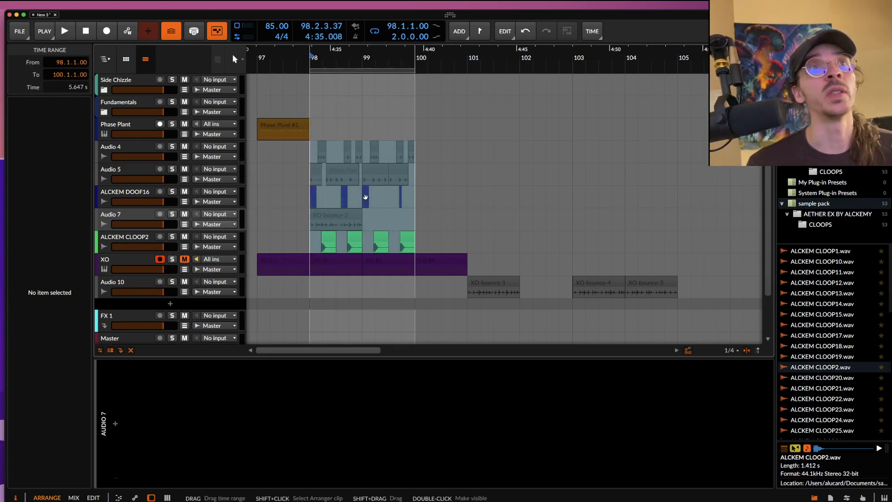
{"action": "scroll", "coordinate": [364, 197], "scroll_direction": "up", "scroll_amount": 5}
{"action": "scroll", "coordinate": [367, 197], "scroll_direction": "left", "scroll_amount": 3}
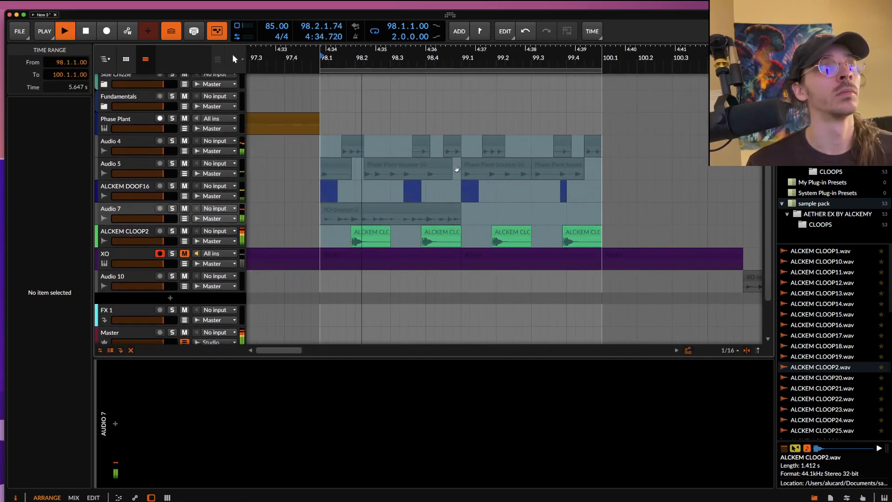
{"action": "scroll", "coordinate": [397, 192], "scroll_direction": "up", "scroll_amount": 1}
{"action": "scroll", "coordinate": [348, 213], "scroll_direction": "down", "scroll_amount": 1}
{"action": "key", "text": "space"}
Set the XO-bounce-2 clip's stretch mode to Repitch and stretch it to a length of 1.1.0.00
{"action": "left_click", "coordinate": [358, 214]}
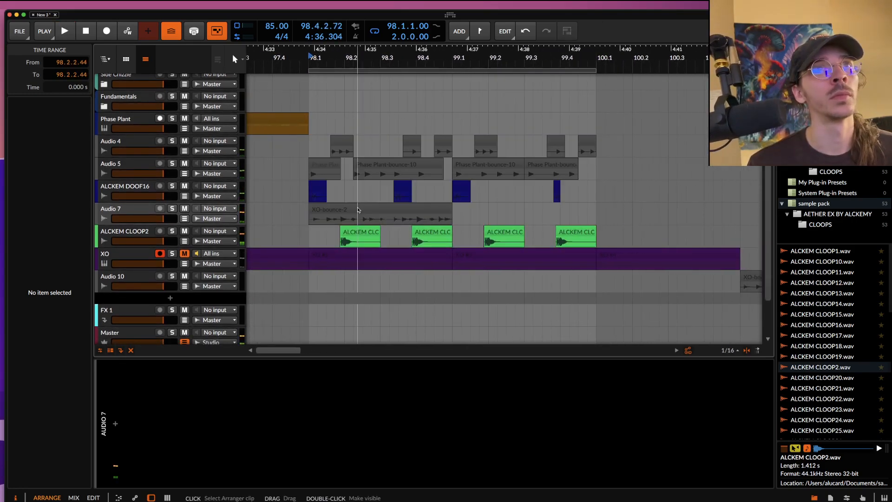
{"action": "left_click", "coordinate": [376, 210]}
{"action": "left_click", "coordinate": [452, 211]}
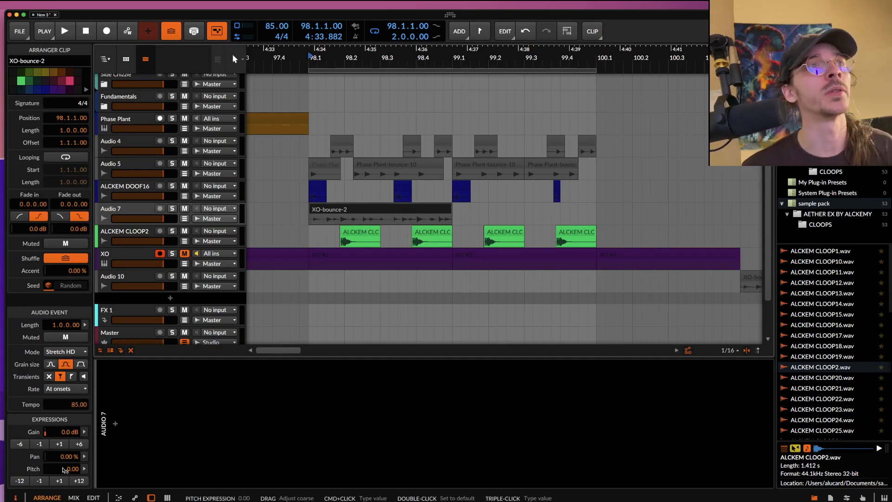
{"action": "left_click", "coordinate": [55, 357]}
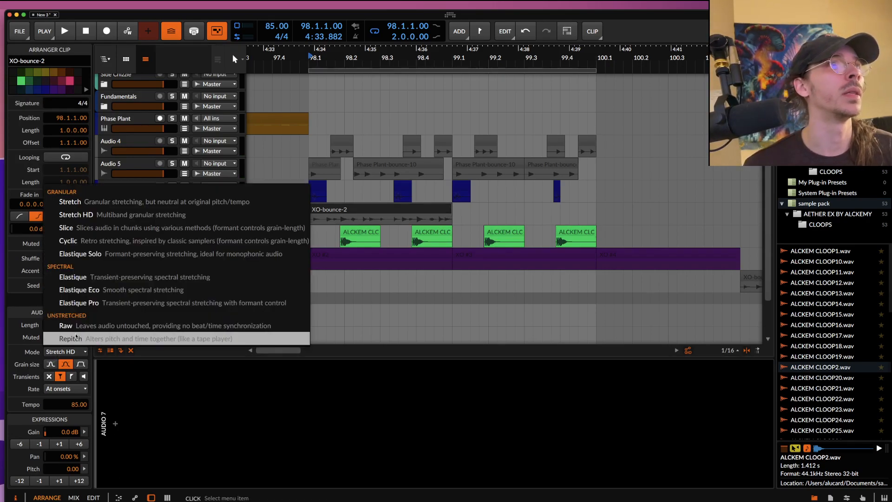
{"action": "left_click", "coordinate": [78, 338]}
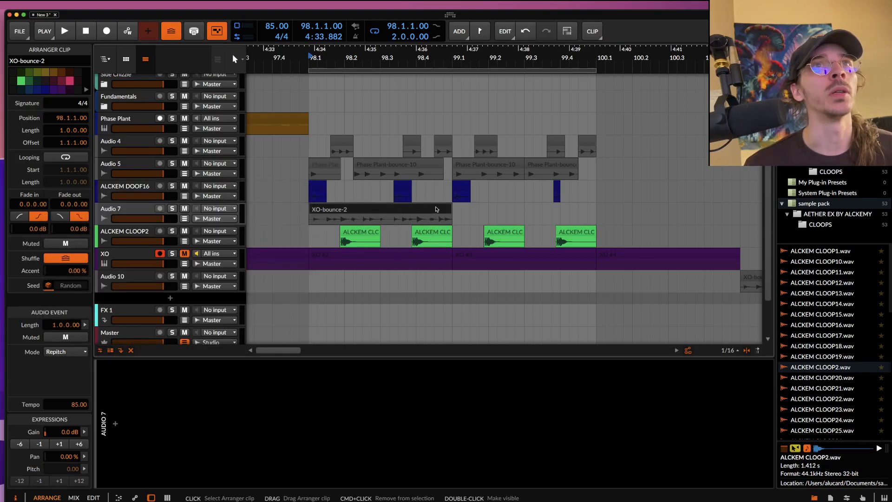
{"action": "left_click_drag", "start_coordinate": [451, 208], "coordinate": [487, 209]}
{"action": "key", "text": "space"}
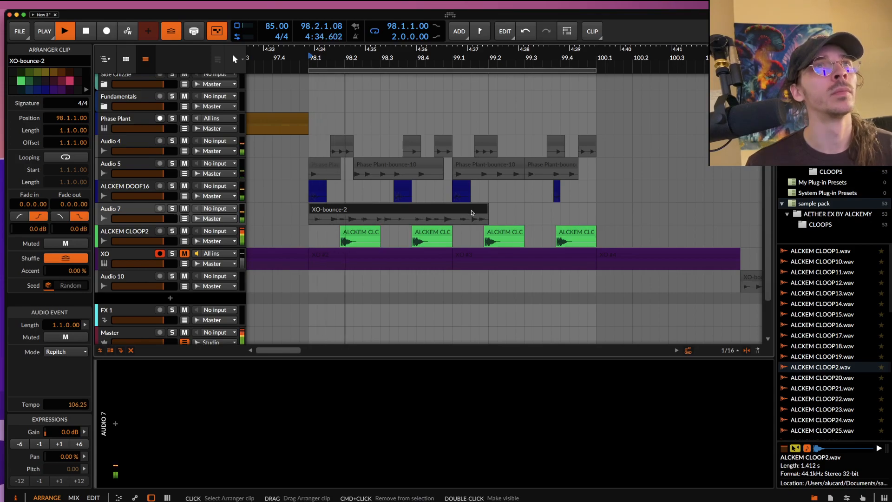
Split the XO-bounce-2 clip after 0.1.2.00, move the second piece to bar 99, and play the loop
{"action": "left_click", "coordinate": [367, 223]}
{"action": "key", "text": "super+e"}
{"action": "left_click_drag", "start_coordinate": [385, 214], "coordinate": [474, 214]}
{"action": "left_click", "coordinate": [343, 210]}
{"action": "key", "text": "space"}
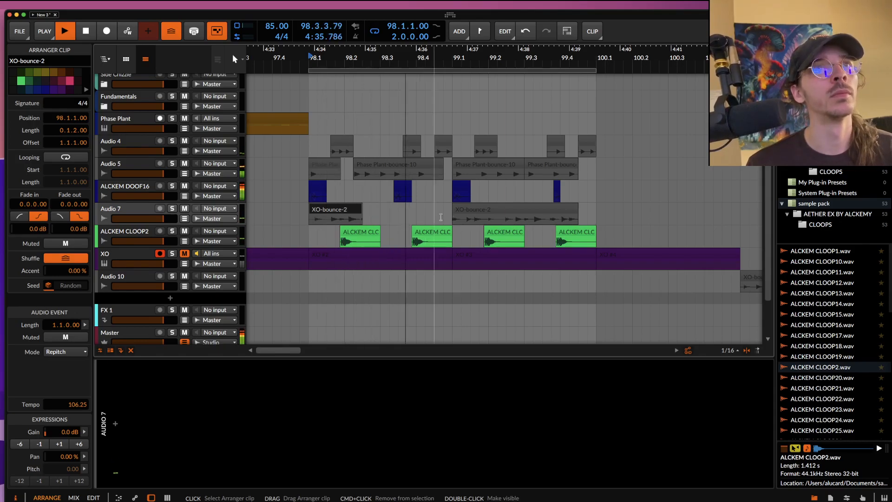
Split the first beat off the XO-bounce-2 piece at bar 99 and move it to 98.4.1.22
{"action": "key", "text": "super+e"}
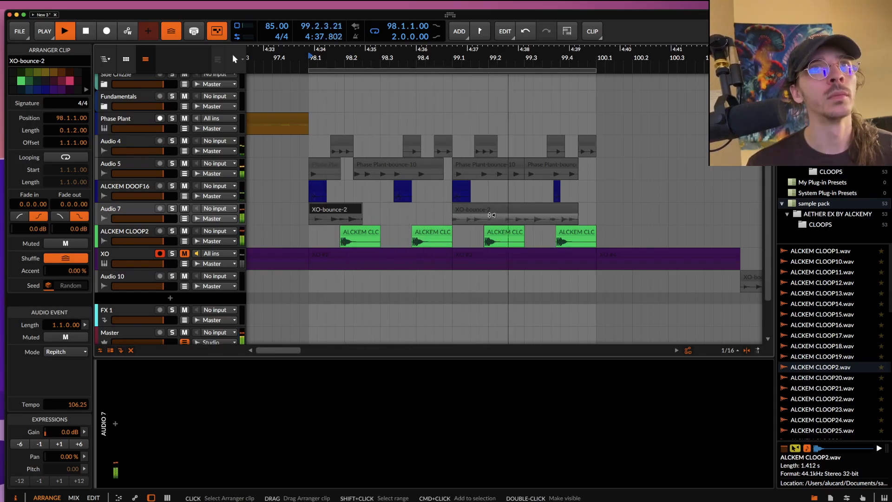
{"action": "key", "text": "space"}
{"action": "mouse_move", "coordinate": [475, 213]}
{"action": "left_mouse_down"}
{"action": "mouse_move", "coordinate": [416, 216]}
{"action": "mouse_move", "coordinate": [481, 212]}
{"action": "left_mouse_up"}
{"action": "scroll", "coordinate": [423, 217], "scroll_direction": "up", "scroll_amount": 5}
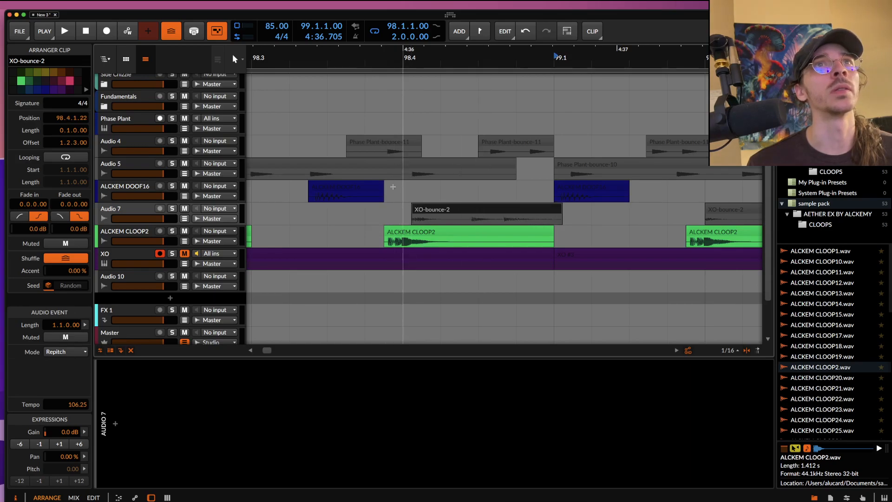
{"action": "left_click", "coordinate": [355, 144]}
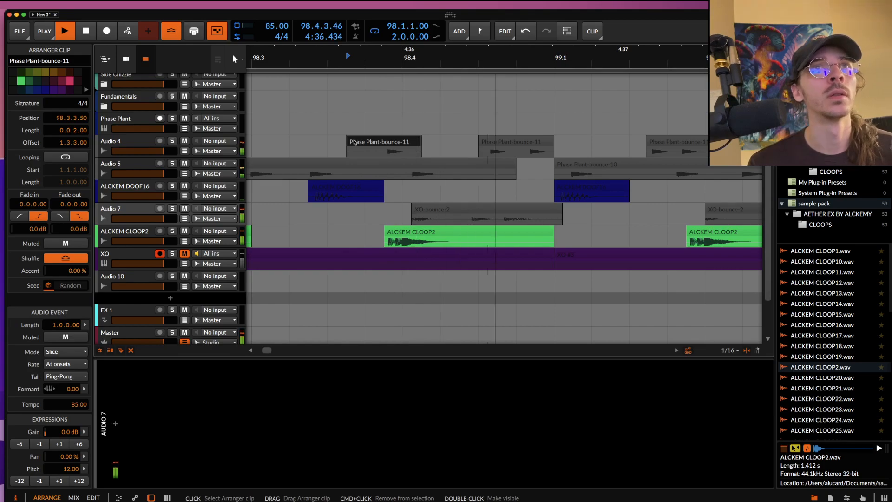
Listen to the two-bar loop from 98.1.1.00 with the rearranged XO-bounce-2 pieces in the beat, and stop playback
{"action": "key", "text": "space"}
{"action": "scroll", "coordinate": [357, 158], "scroll_direction": "down", "scroll_amount": 10}
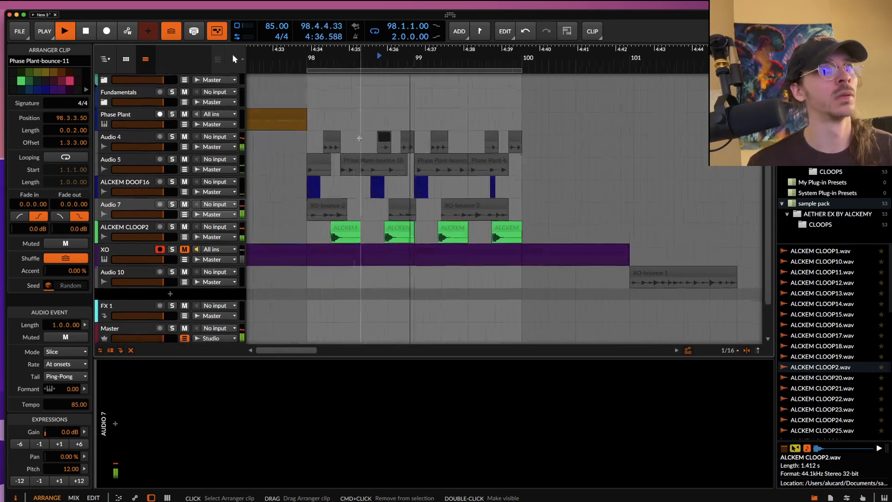
{"action": "left_click", "coordinate": [367, 207]}
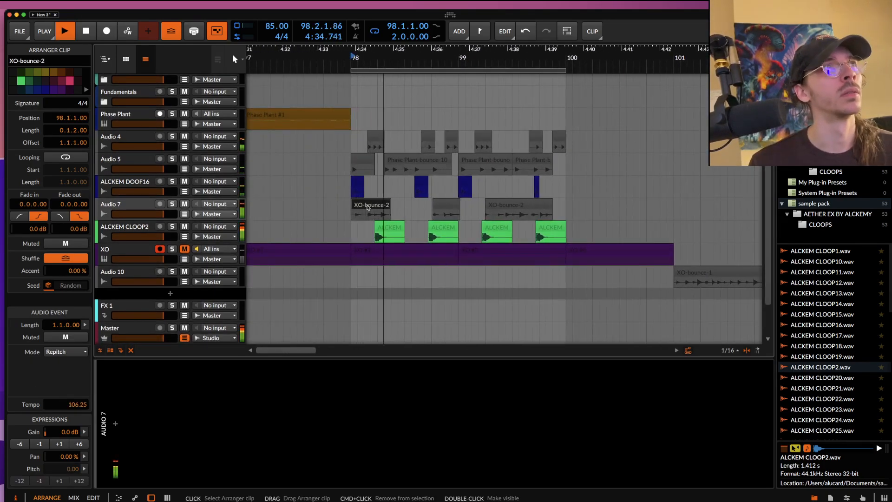
{"action": "scroll", "coordinate": [368, 207], "scroll_direction": "up", "scroll_amount": 2}
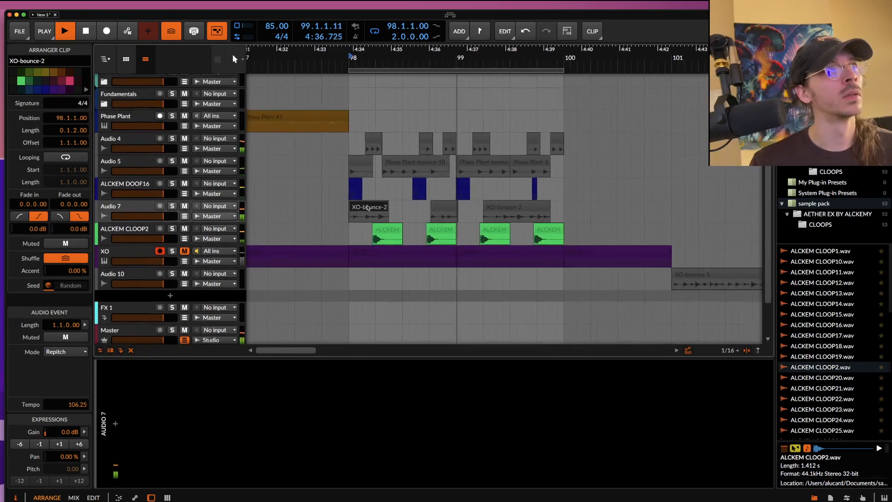
{"action": "scroll", "coordinate": [505, 177], "scroll_direction": "down", "scroll_amount": 2}
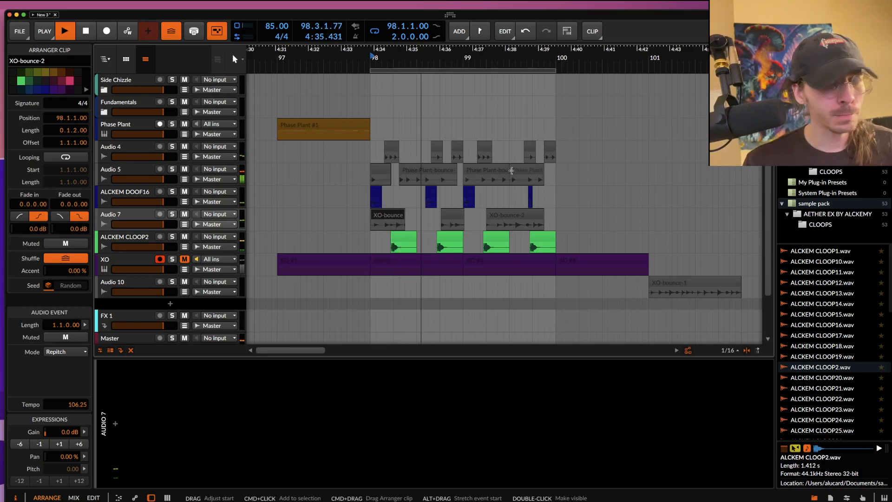
{"action": "scroll", "coordinate": [508, 185], "scroll_direction": "down", "scroll_amount": 3}
{"action": "scroll", "coordinate": [502, 190], "scroll_direction": "up", "scroll_amount": 4}
{"action": "scroll", "coordinate": [502, 191], "scroll_direction": "up", "scroll_amount": 8}
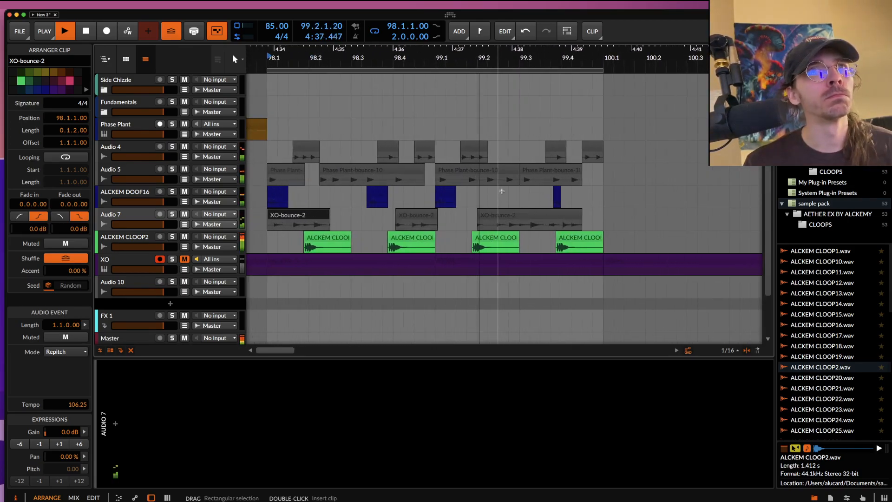
{"action": "scroll", "coordinate": [543, 192], "scroll_direction": "down", "scroll_amount": 1}
{"action": "key", "text": "space"}
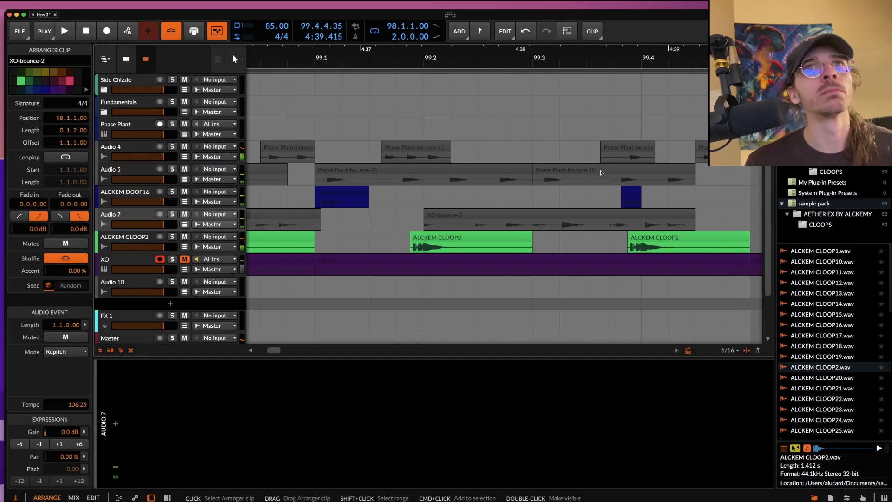